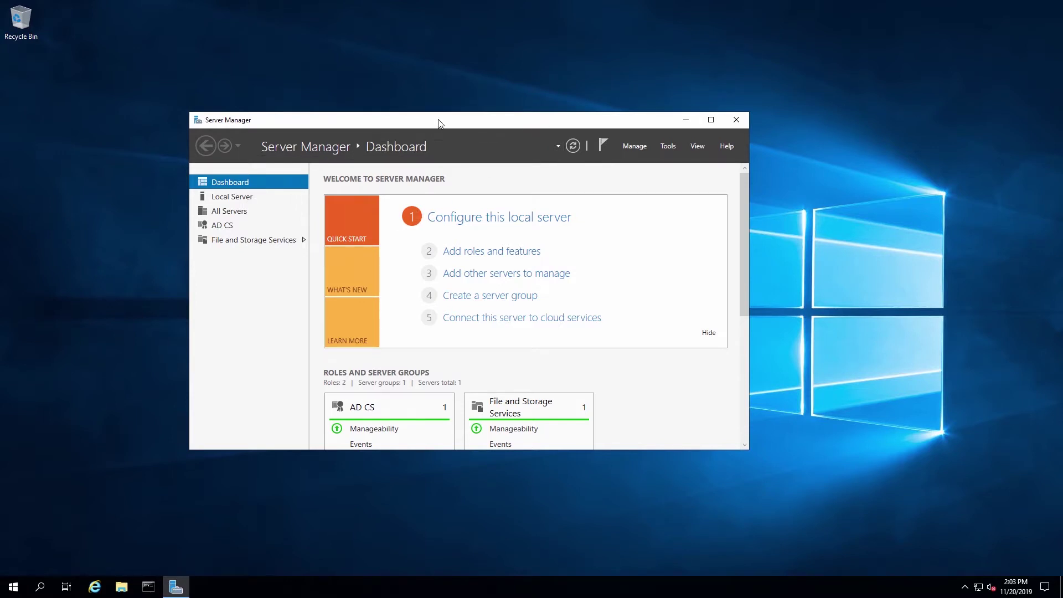
Step: Open an administrator Command Prompt in c:\Program Files\SafeNet\LunaClient
left_click_drag(448, 123, 370, 101)
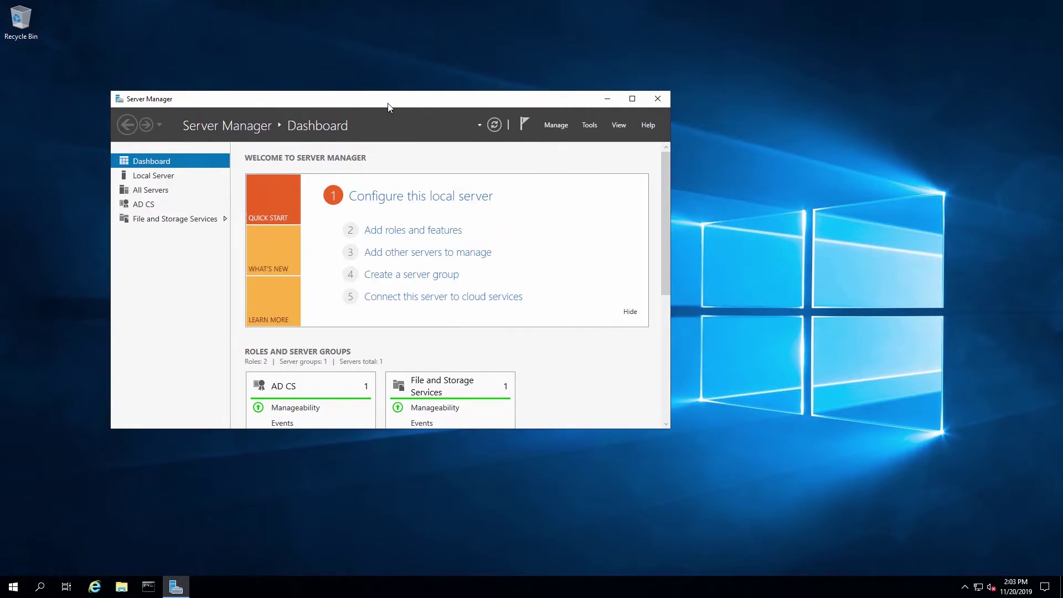
right_click(155, 589)
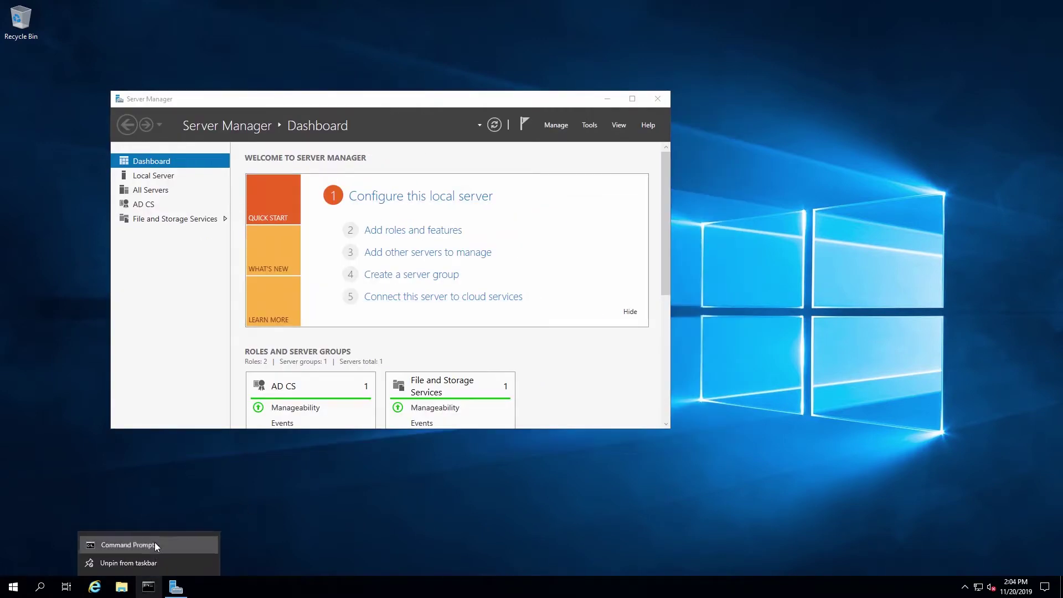
right_click(156, 546)
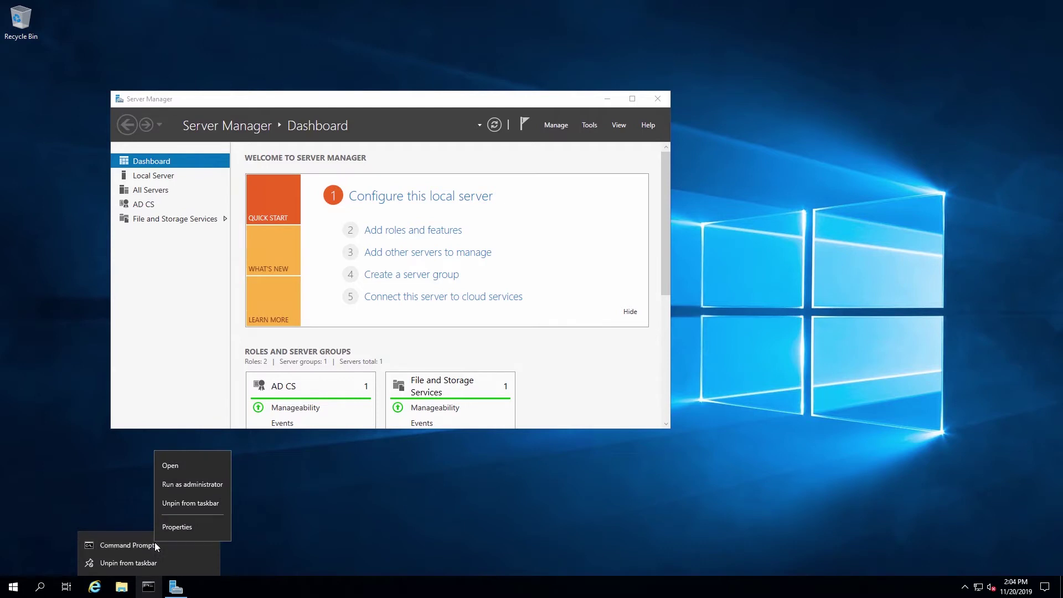
left_click(186, 486)
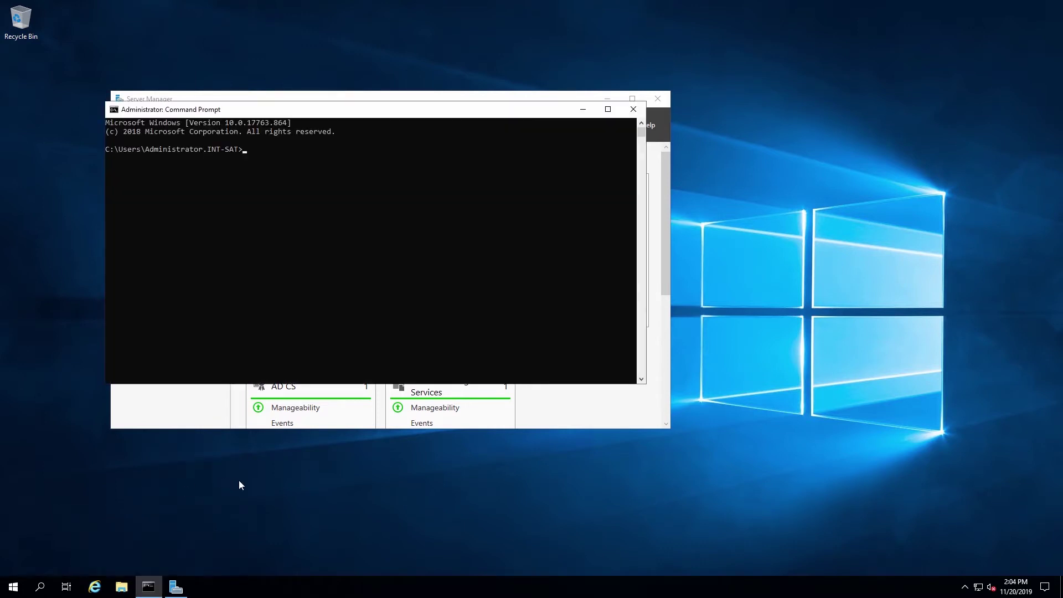
type("cd \"c:\\Prog")
key("Tab")
type("\\Safe")
key("Tab")
type("\\Luna")
key("Tab")
key("Return")
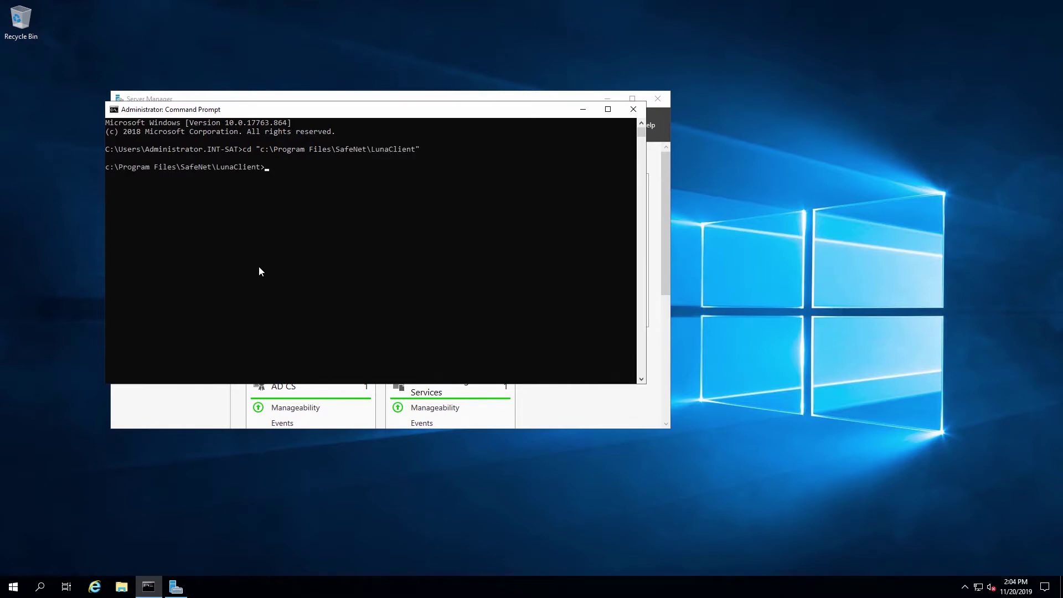
Step: Run vtl verify, then cmu list with the slot password, showing the two INT-OCSP-CA keys
type("vtl verify")
key("Return")
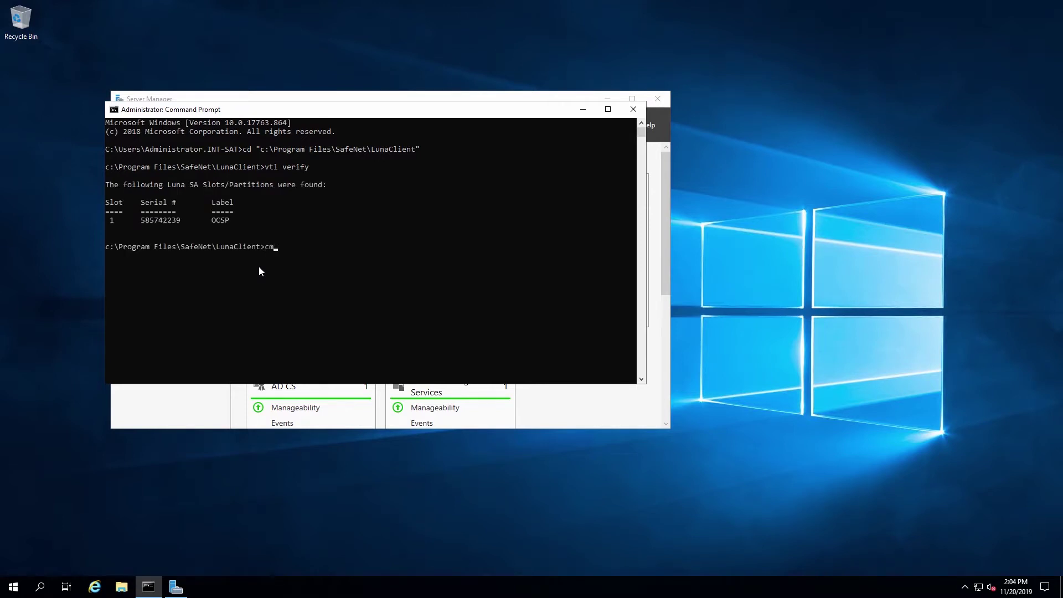
type("cmu list")
key("Return")
type("*********")
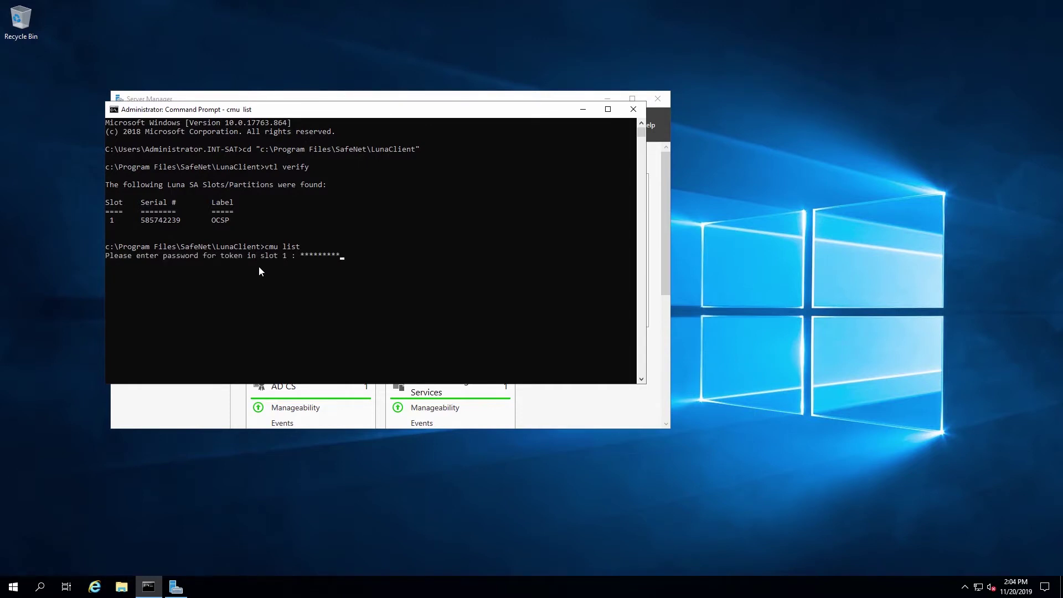
key("Return")
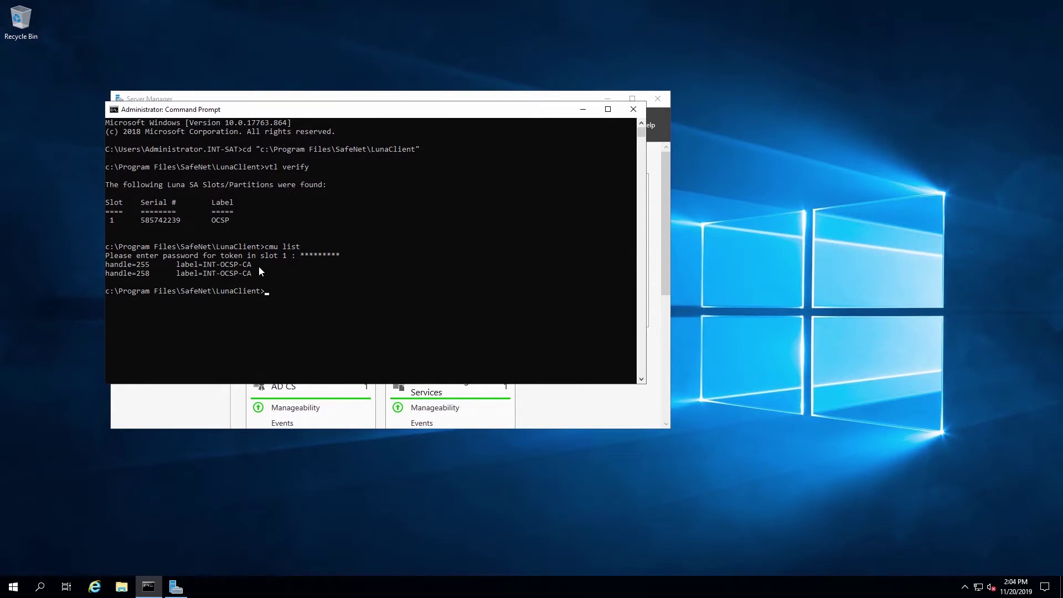
left_click_drag(176, 265, 253, 277)
left_click(266, 274)
left_click_drag(351, 109, 278, 268)
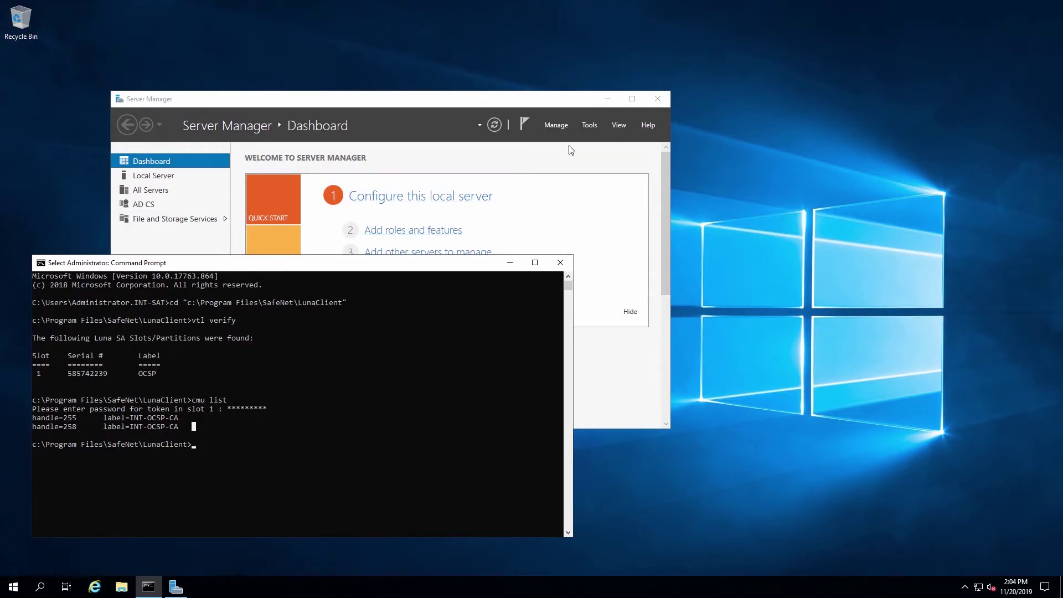
left_click(591, 126)
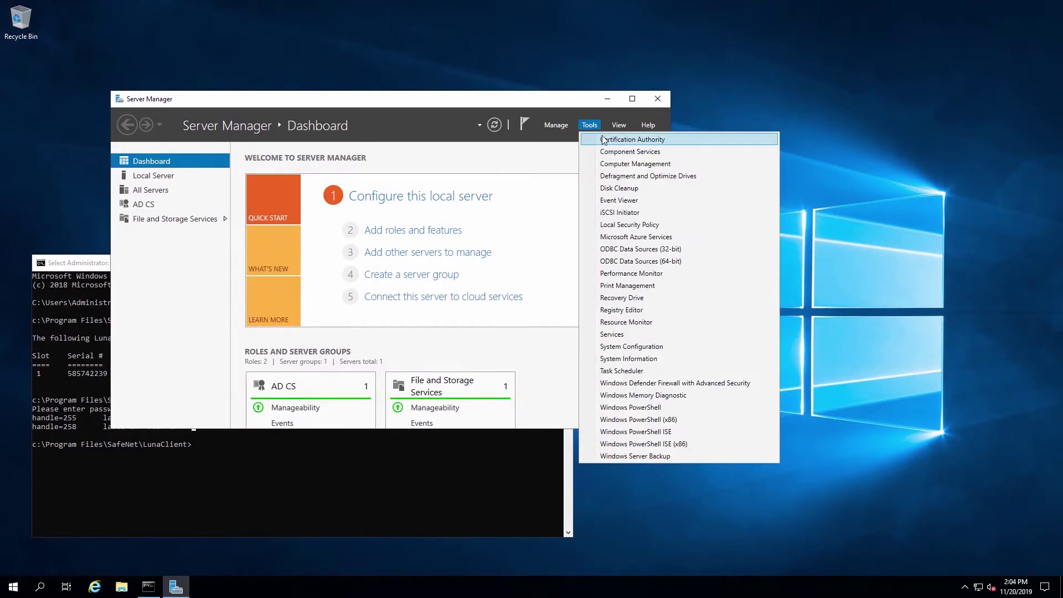
left_click(607, 139)
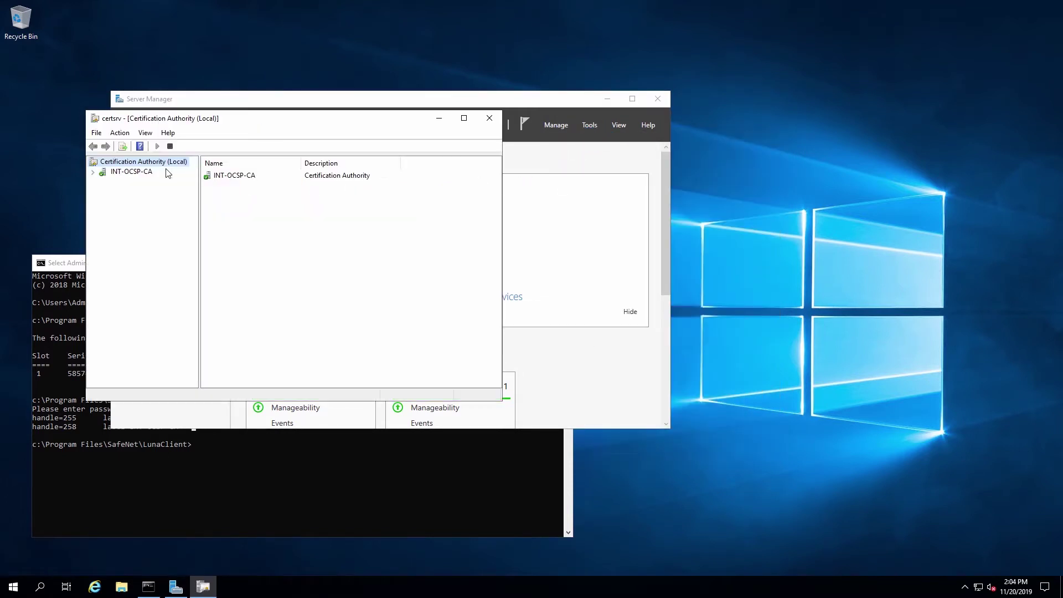
left_click(125, 172)
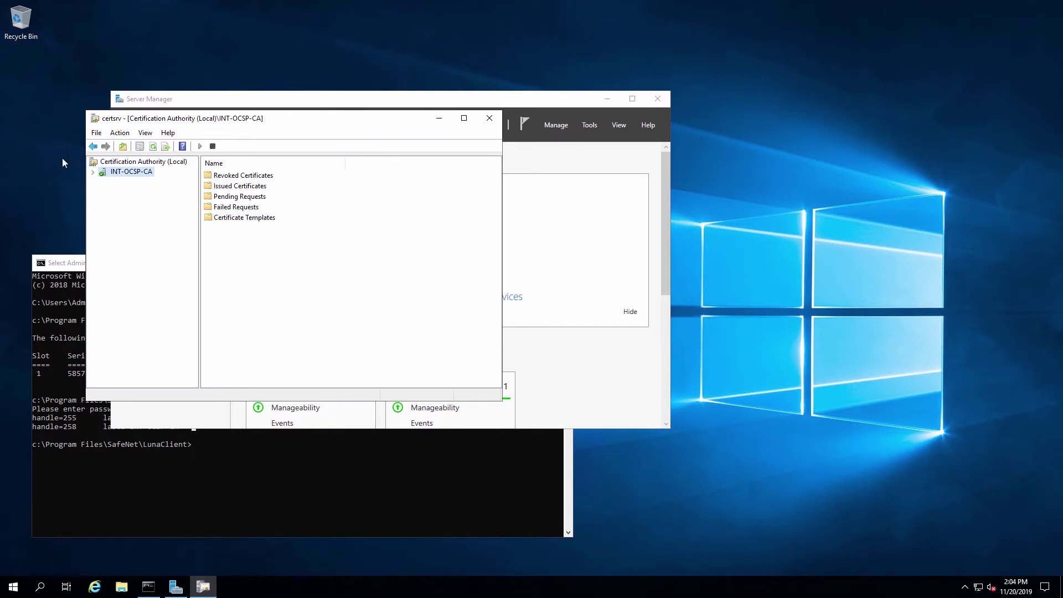
left_click(93, 172)
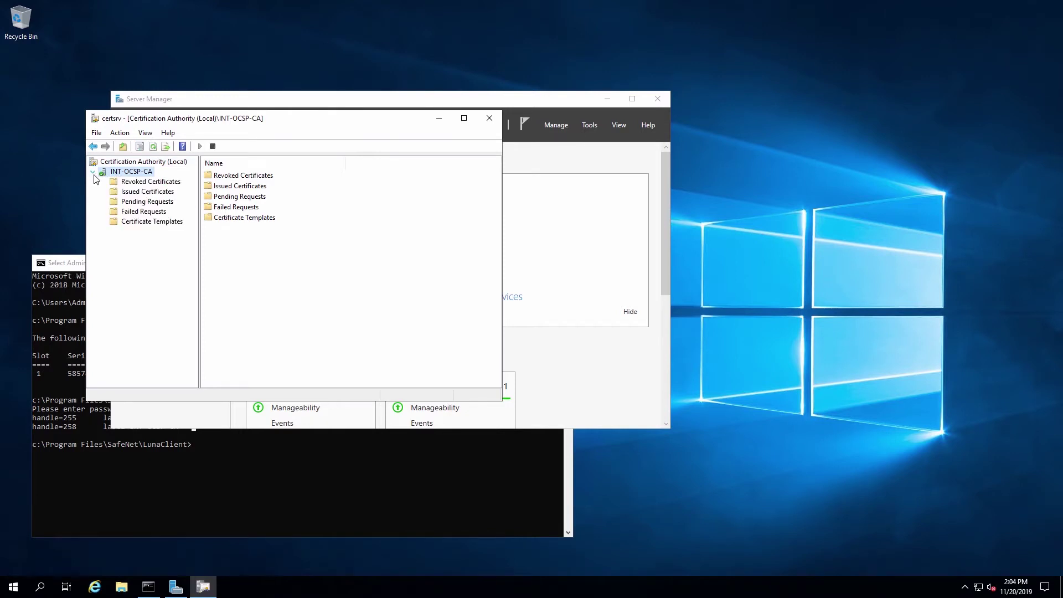
left_click(139, 223)
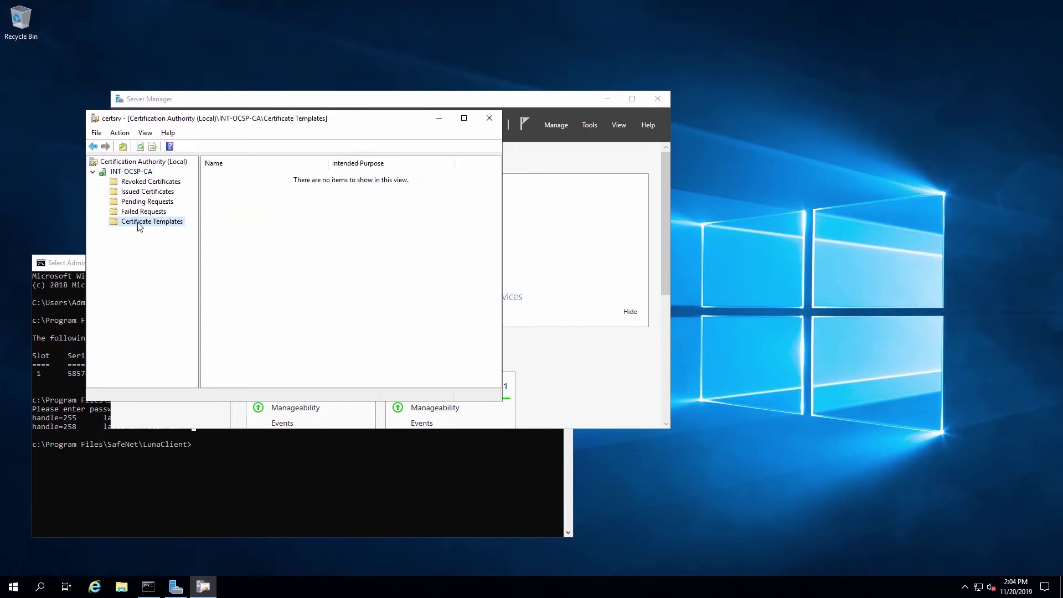
left_click(117, 174)
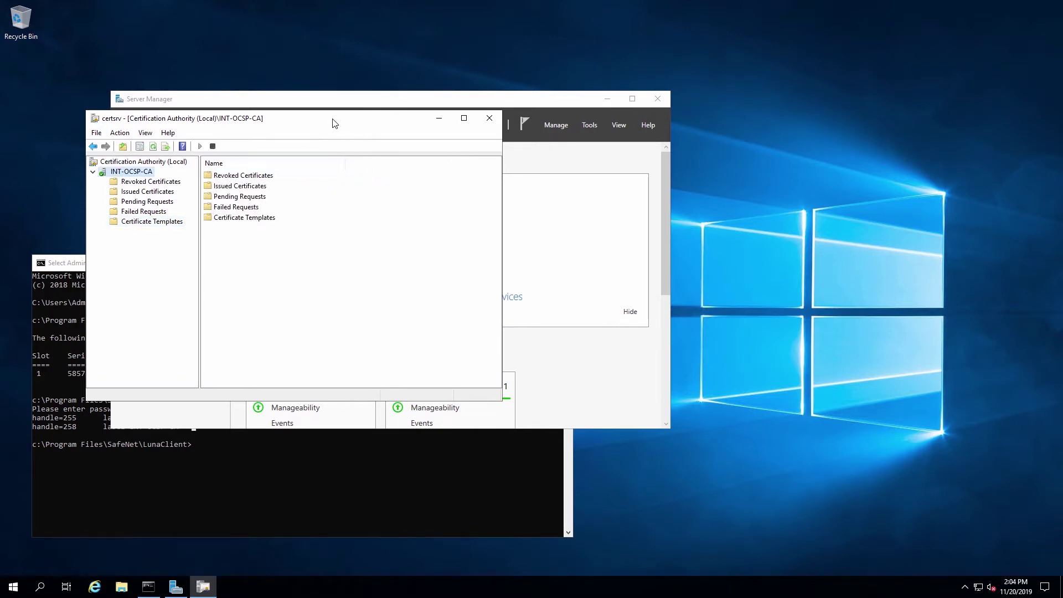
left_click_drag(783, 274, 824, 254)
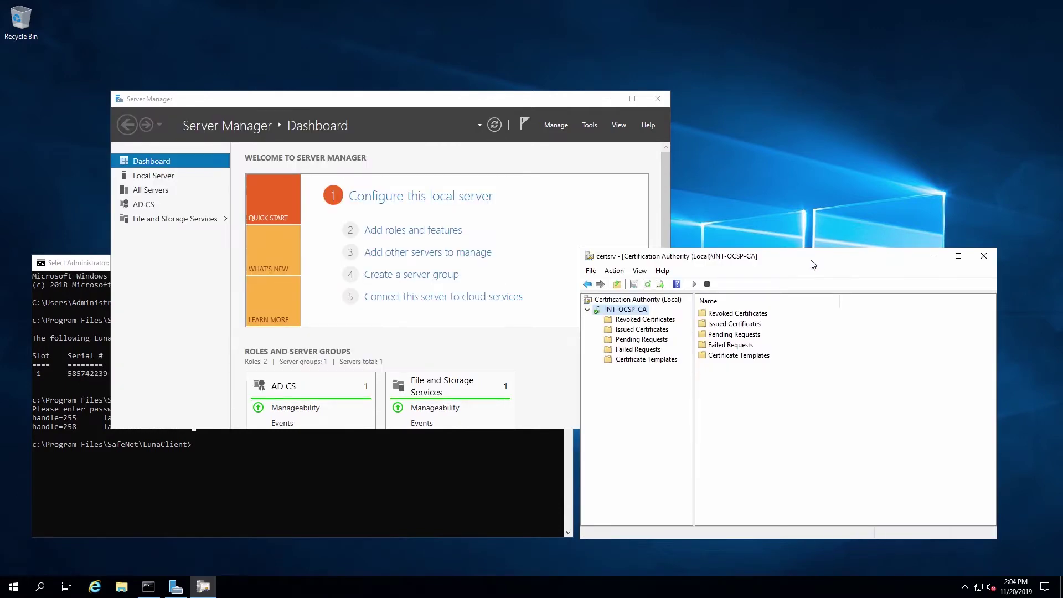
left_click(983, 256)
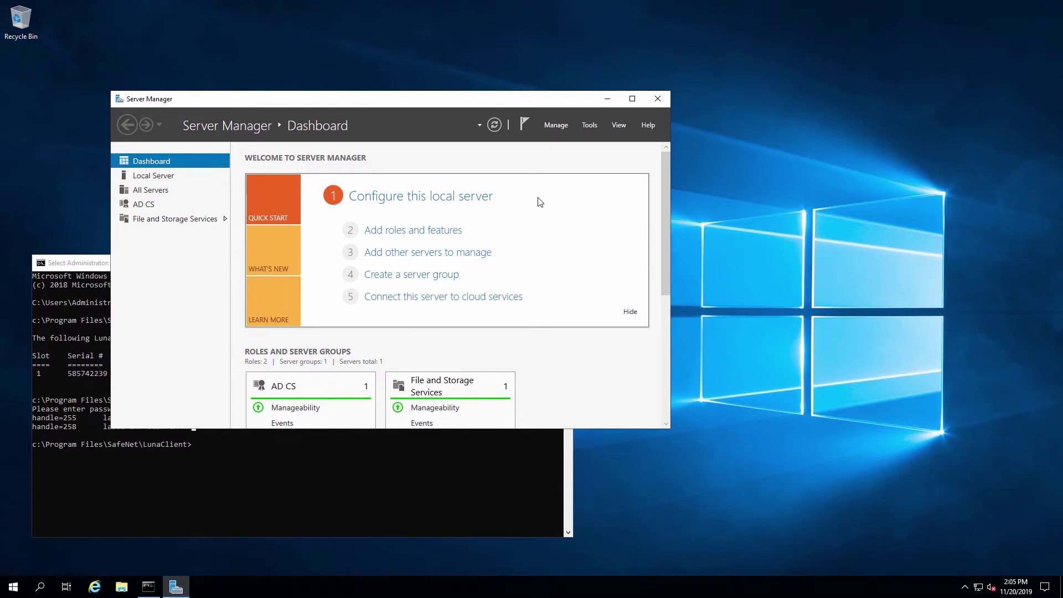
Step: Open File Explorer at C:\Program Files\SafeNet\LunaClient\KSP
left_click(121, 588)
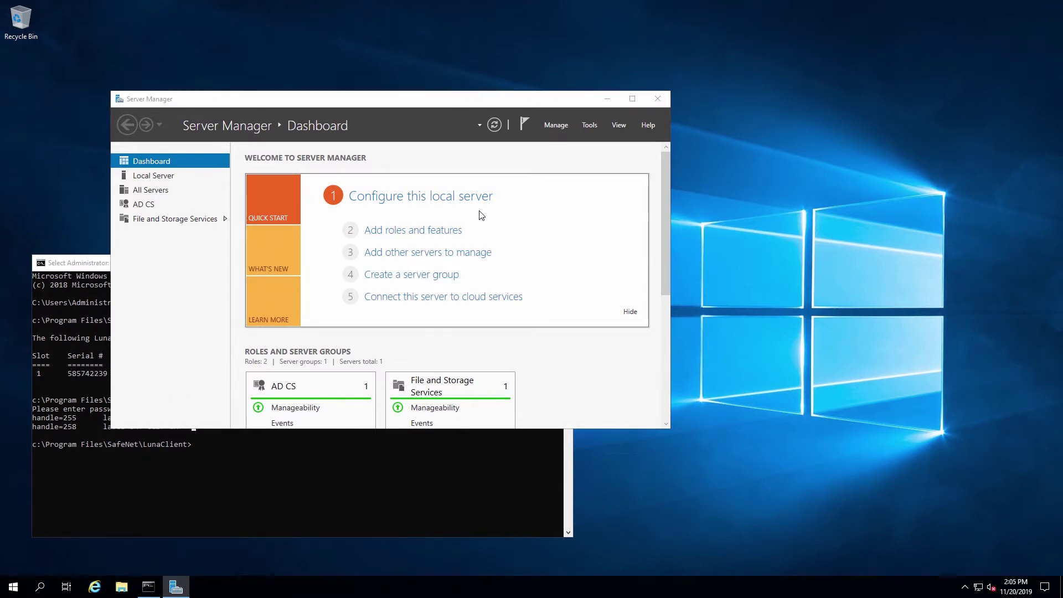
double_click(397, 307)
double_click(360, 201)
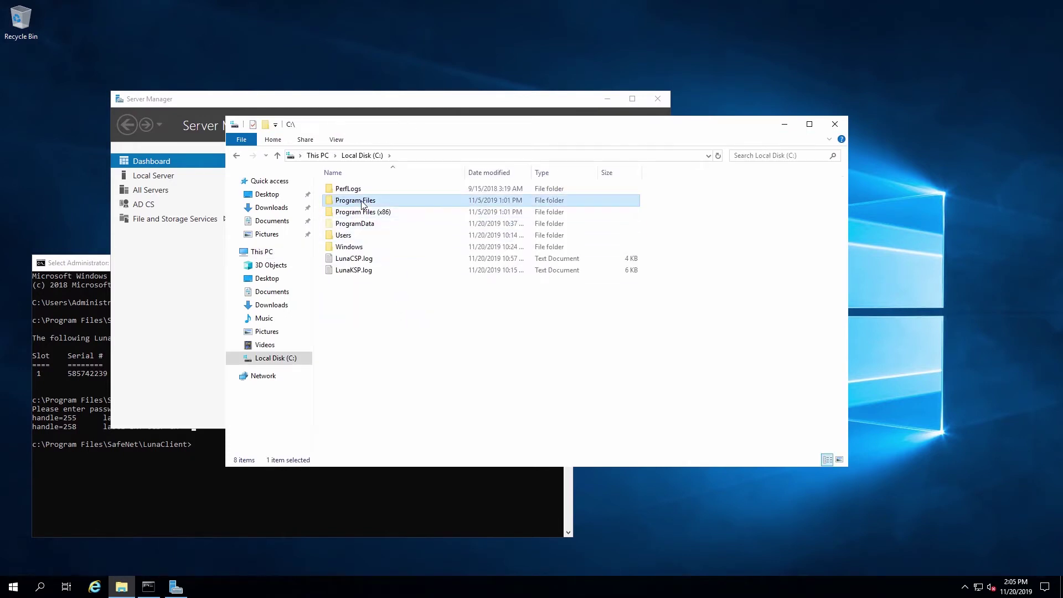
double_click(349, 235)
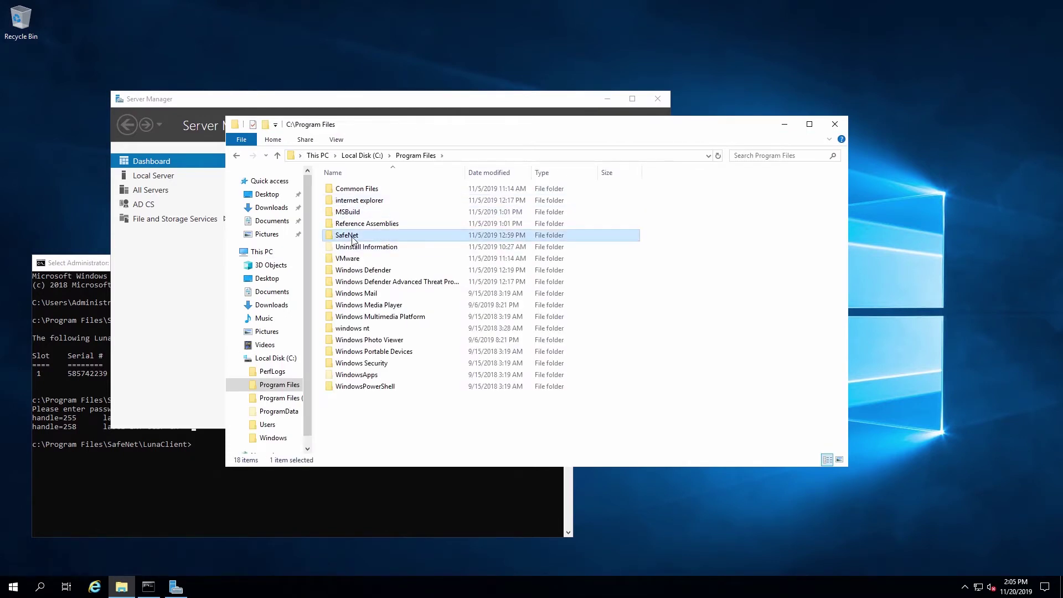
double_click(355, 190)
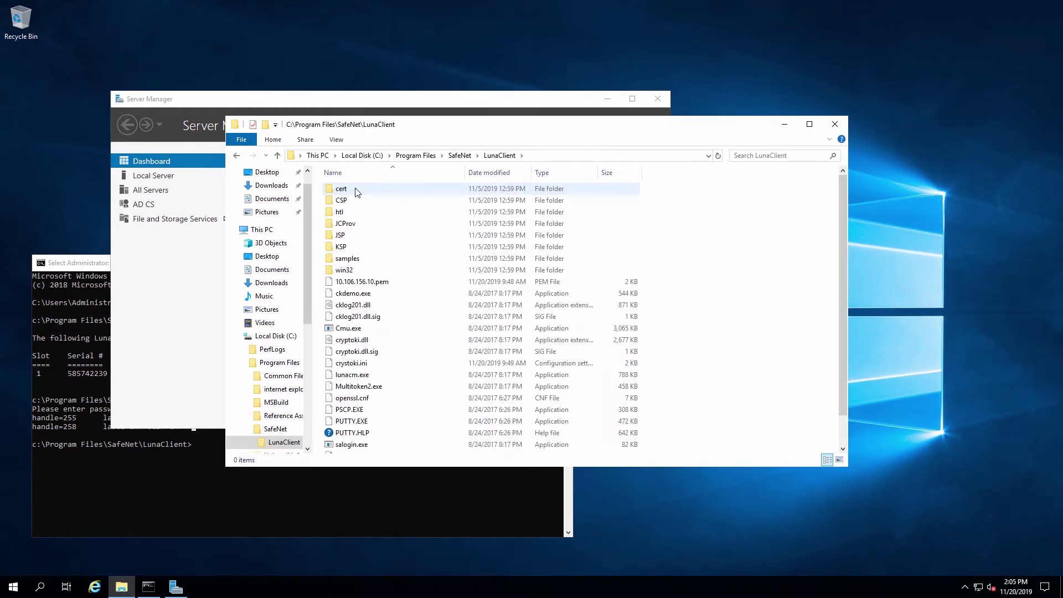
left_click(351, 249)
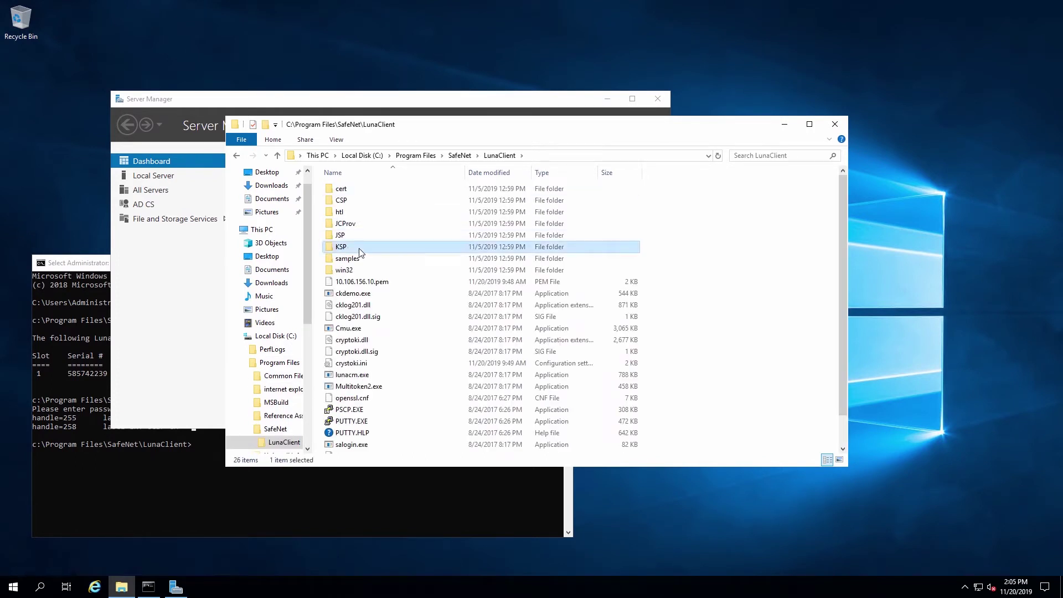
double_click(341, 250)
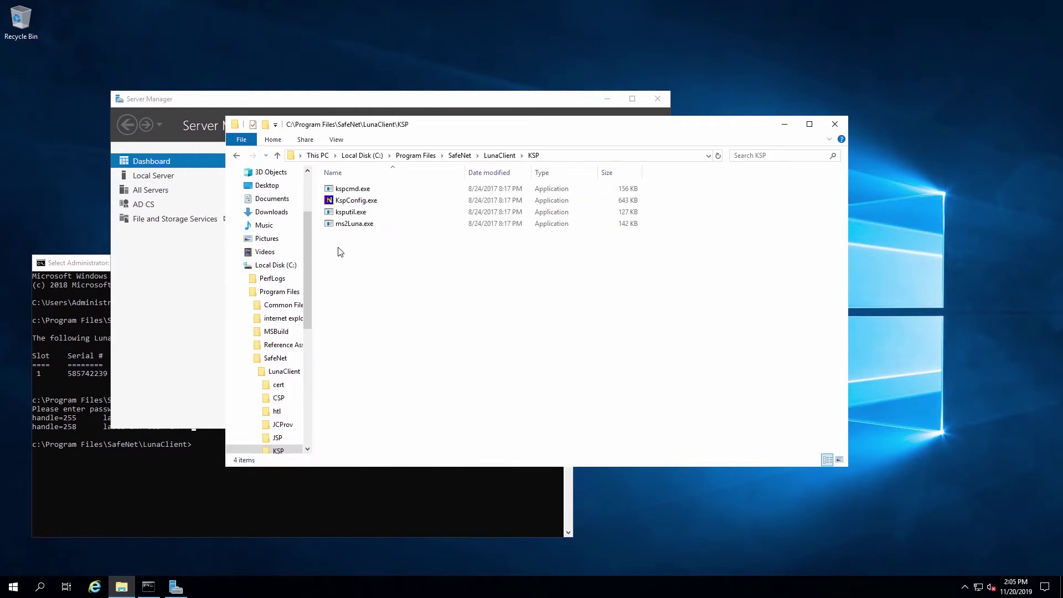
Step: Launch KspConfig.exe and choose C:\Program Files\SafeNet\LunaClient\cryptoki.dll as the security library
double_click(355, 200)
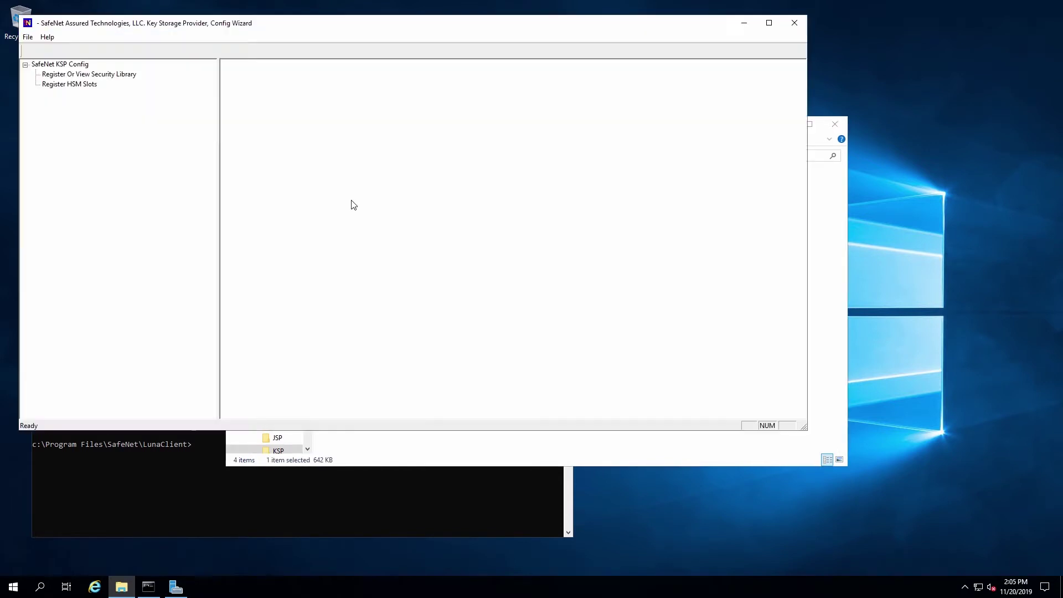
left_click(101, 76)
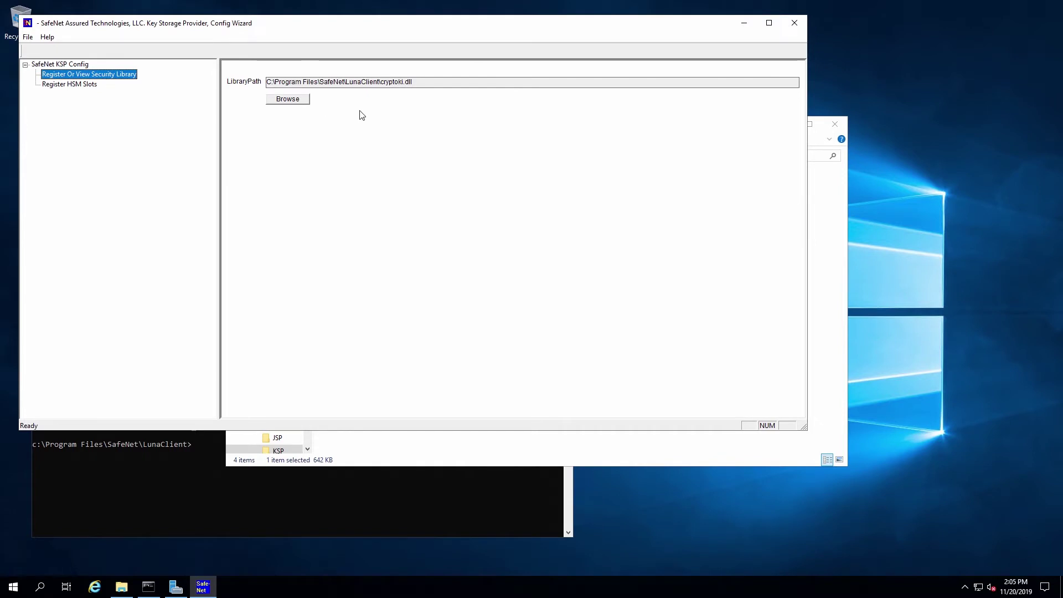
left_click(293, 101)
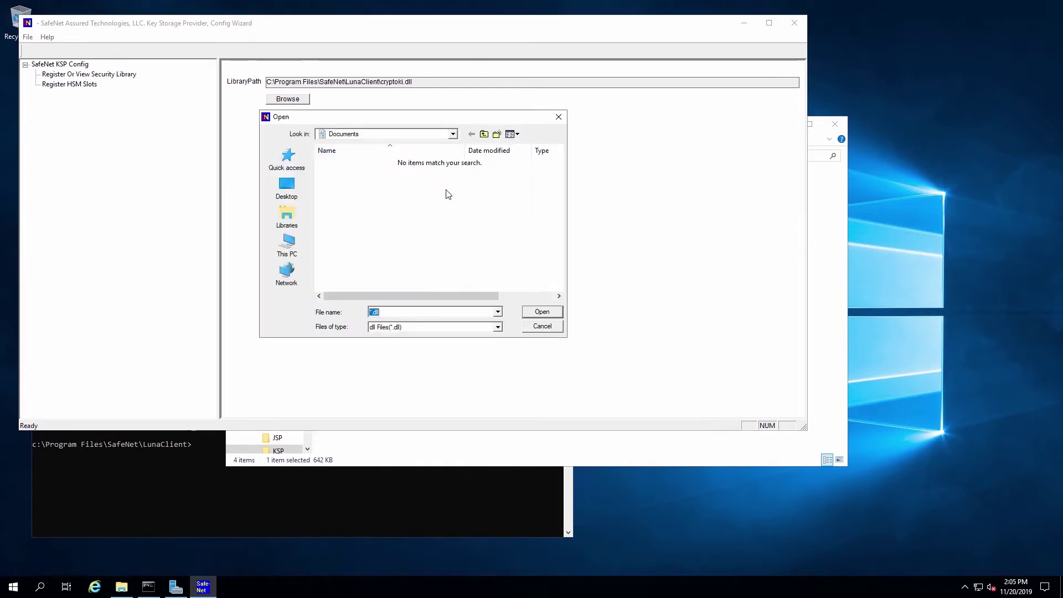
left_click(288, 245)
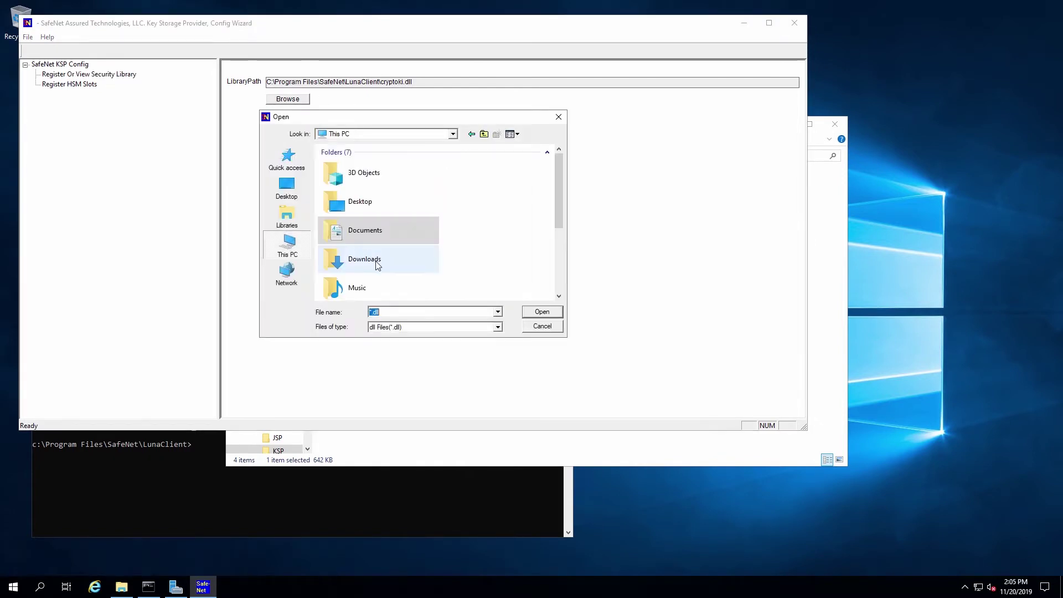
scroll(380, 265, "down", 5)
double_click(377, 253)
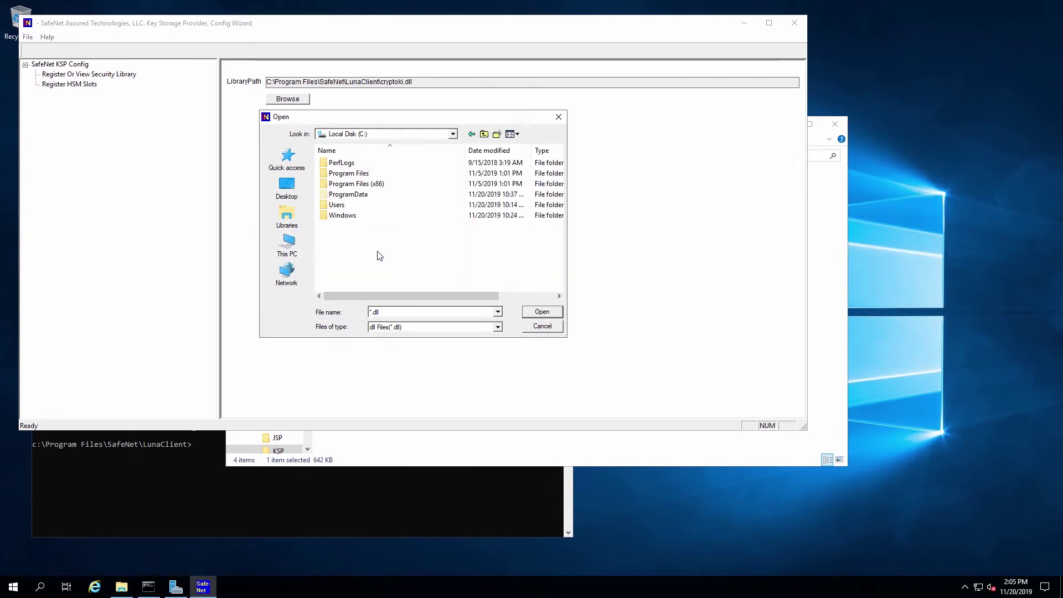
double_click(354, 174)
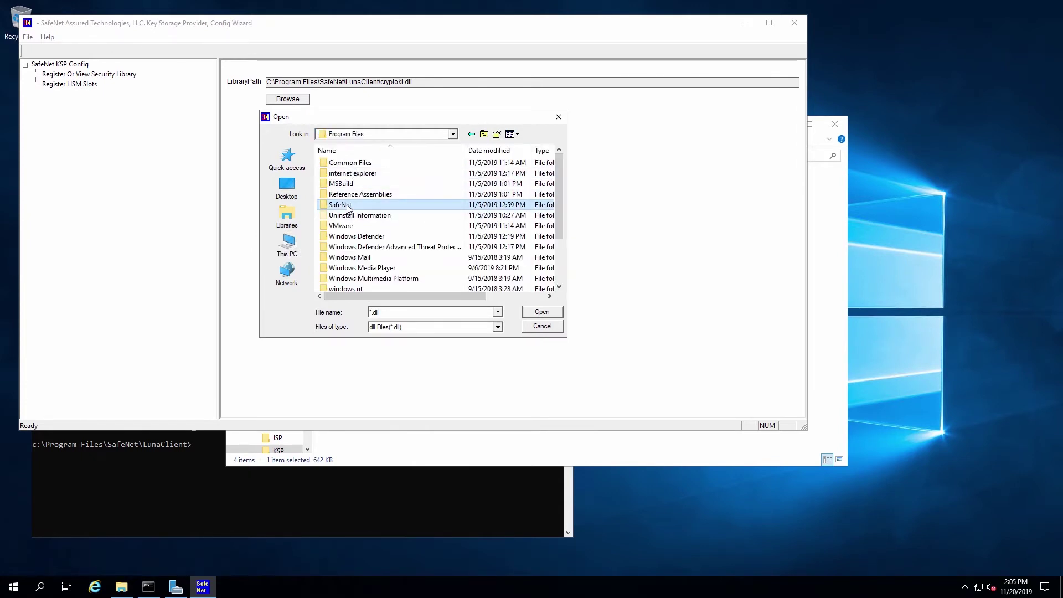
double_click(348, 206)
double_click(350, 164)
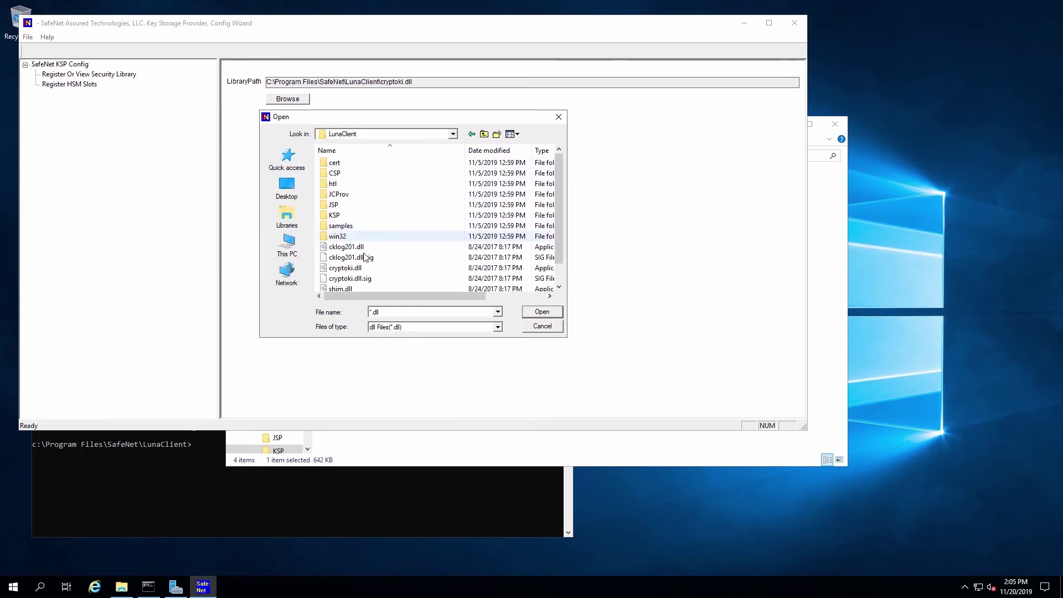
left_click(345, 268)
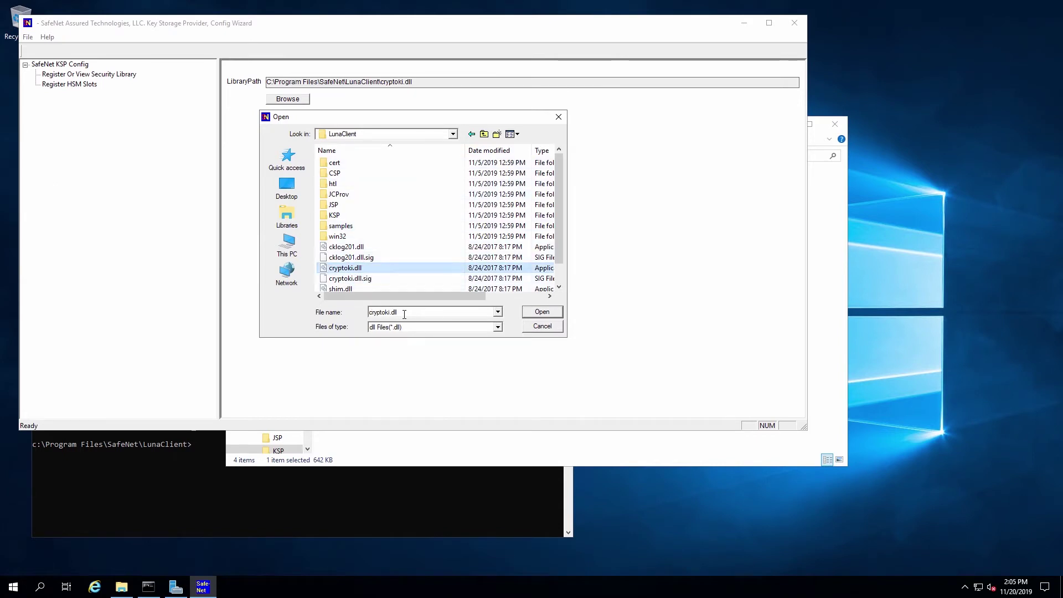
left_click(532, 313)
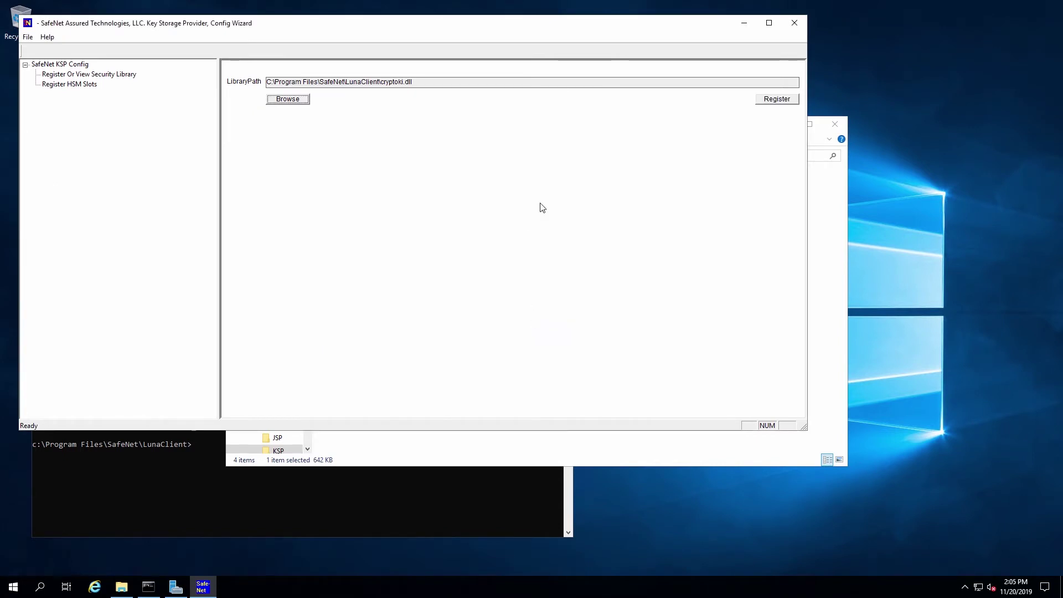
Step: Register cryptoki.dll, agree to de-register existing slots, and dismiss the success message
left_click(774, 101)
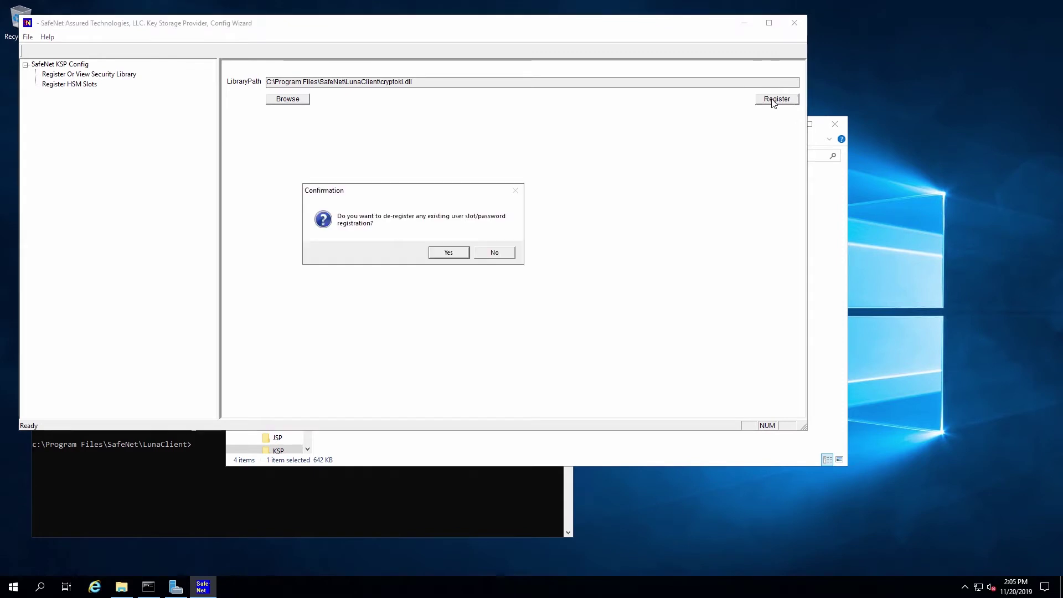
left_click(454, 253)
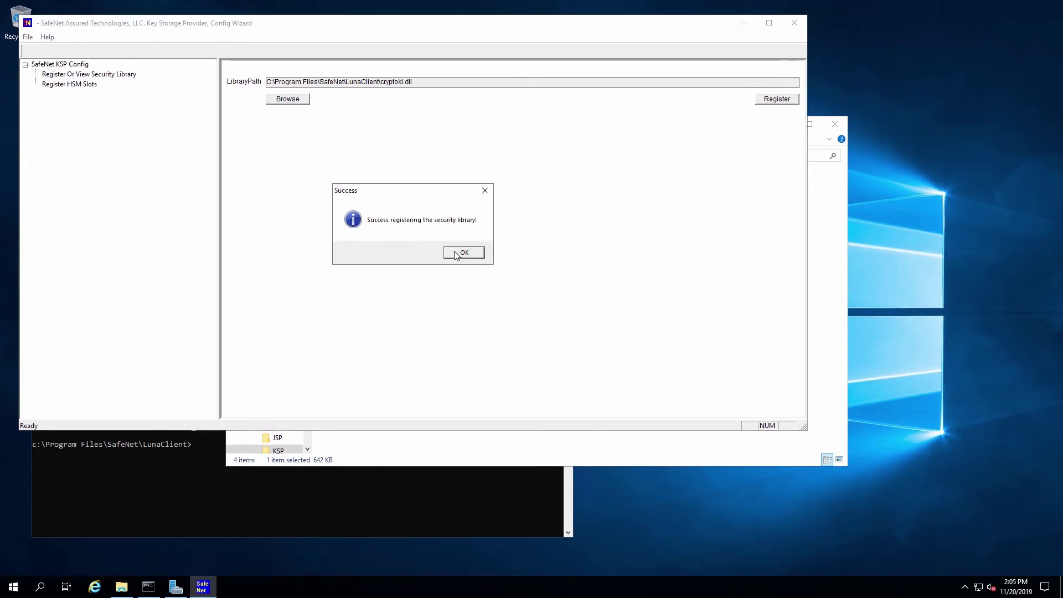
left_click(463, 253)
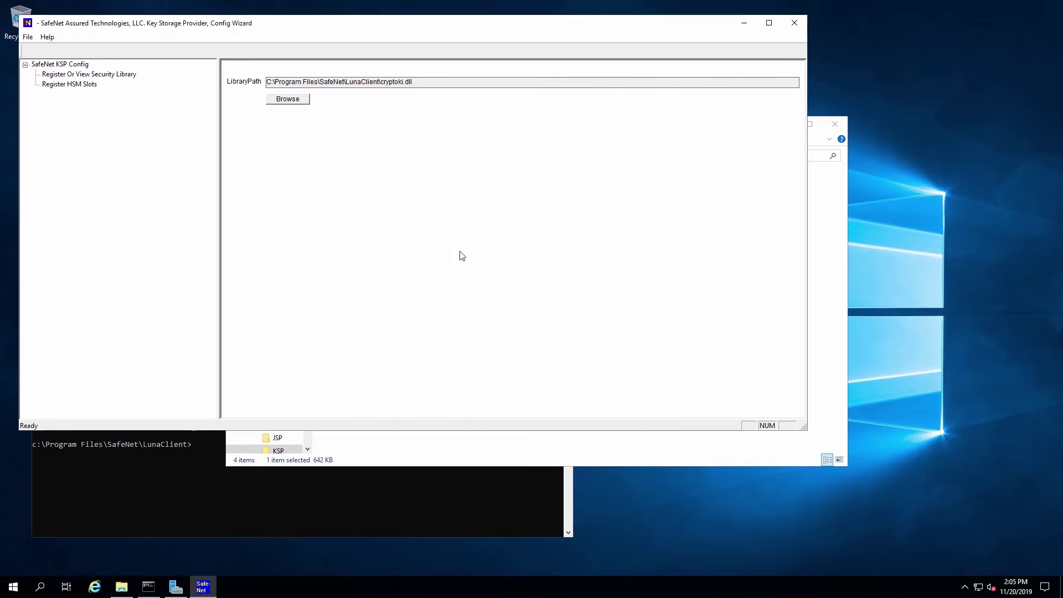
Step: Register the OCSP HSM slot for Administrator using the slot password
left_click(72, 86)
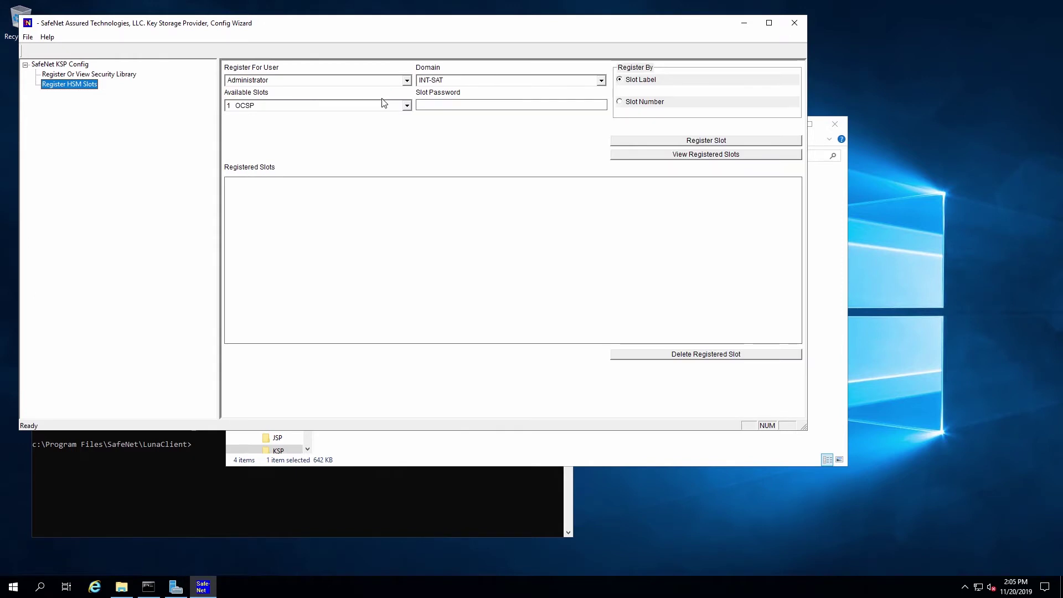
left_click(430, 106)
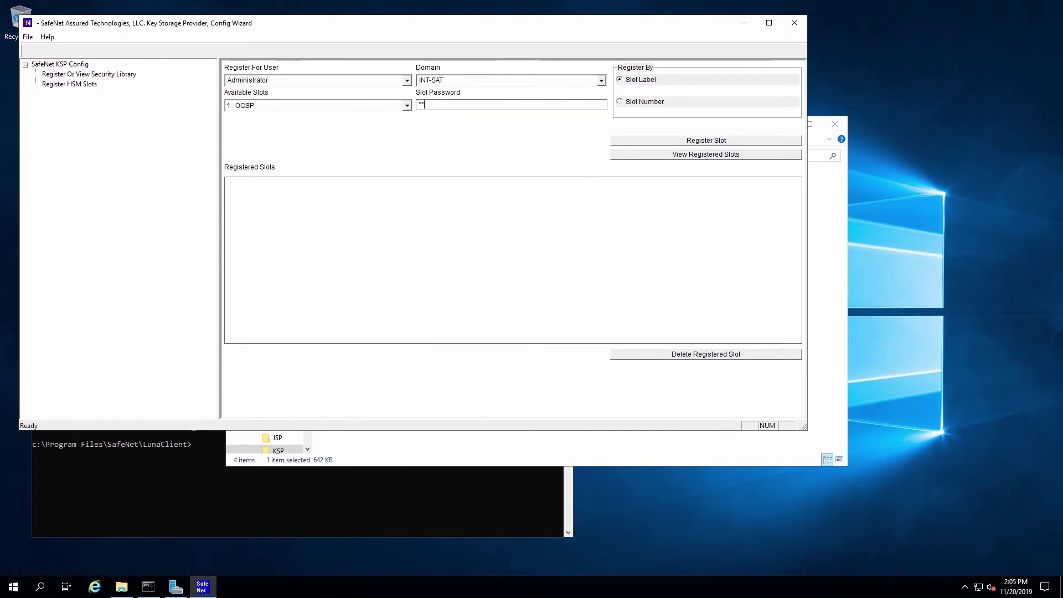
type("*******")
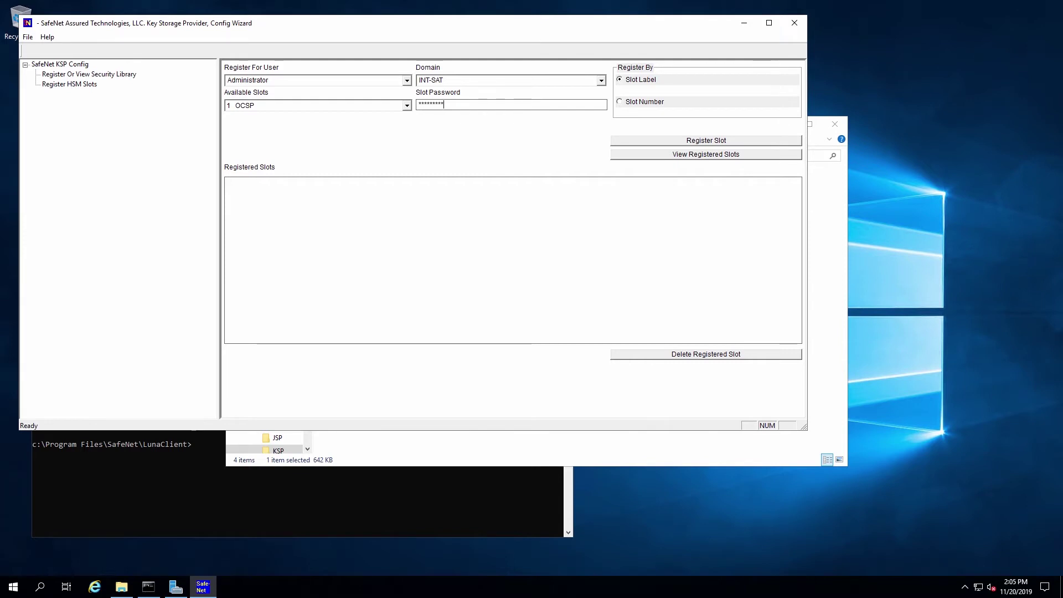
left_click(686, 143)
left_click(465, 246)
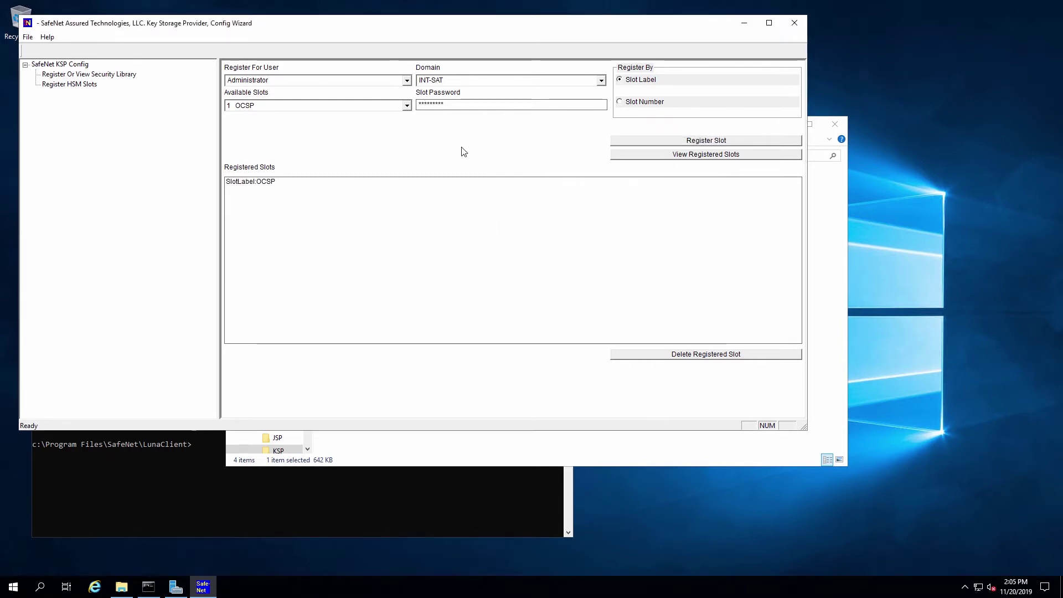
Step: Register the OCSP slot for the SYSTEM user in the NT AUTHORITY domain
left_click(402, 82)
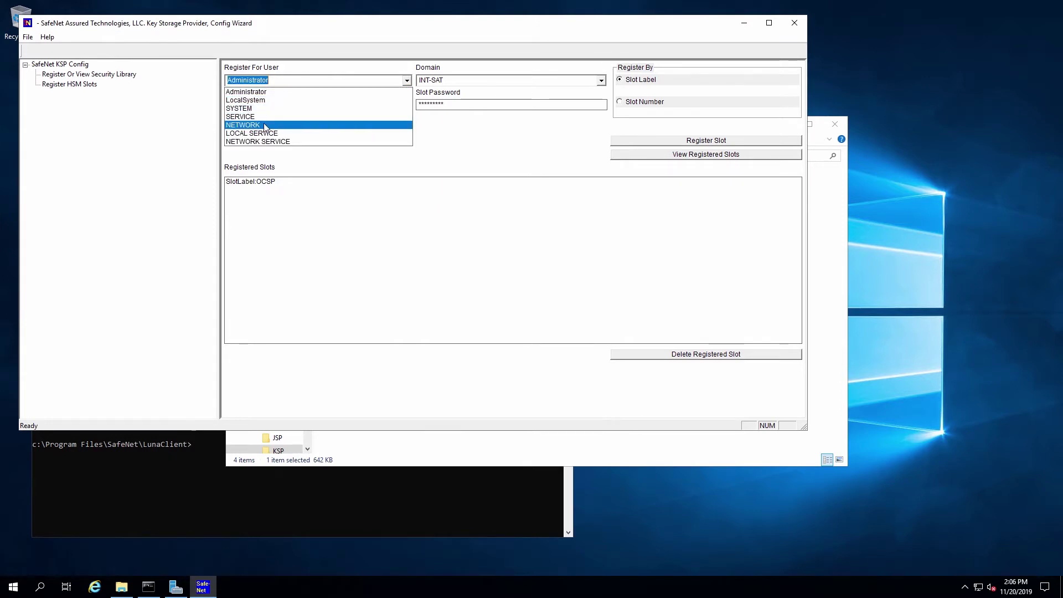
left_click(252, 108)
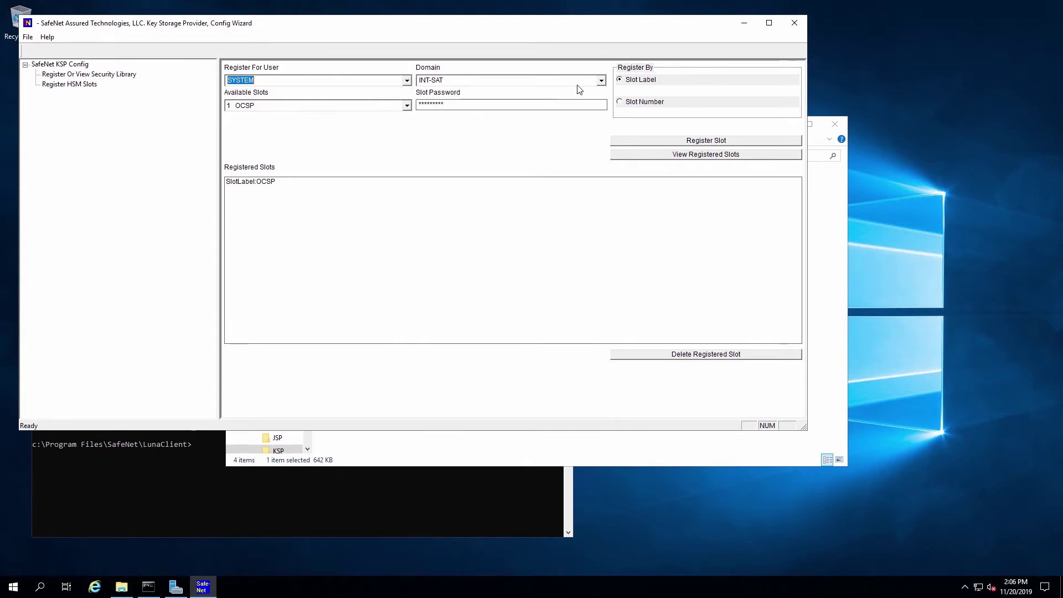
left_click(601, 81)
left_click(454, 107)
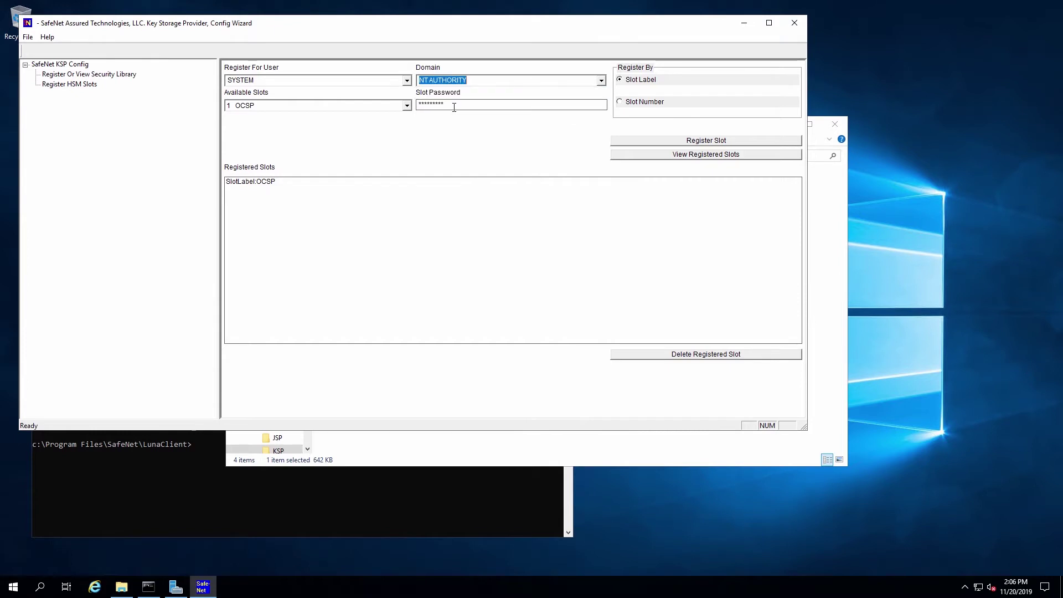
left_click(685, 146)
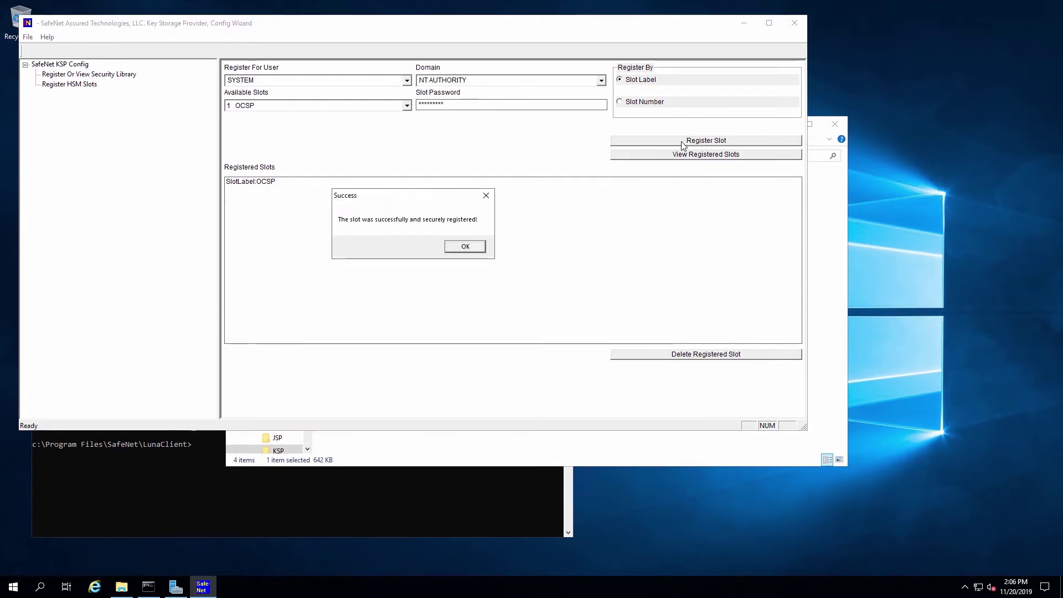
left_click(468, 247)
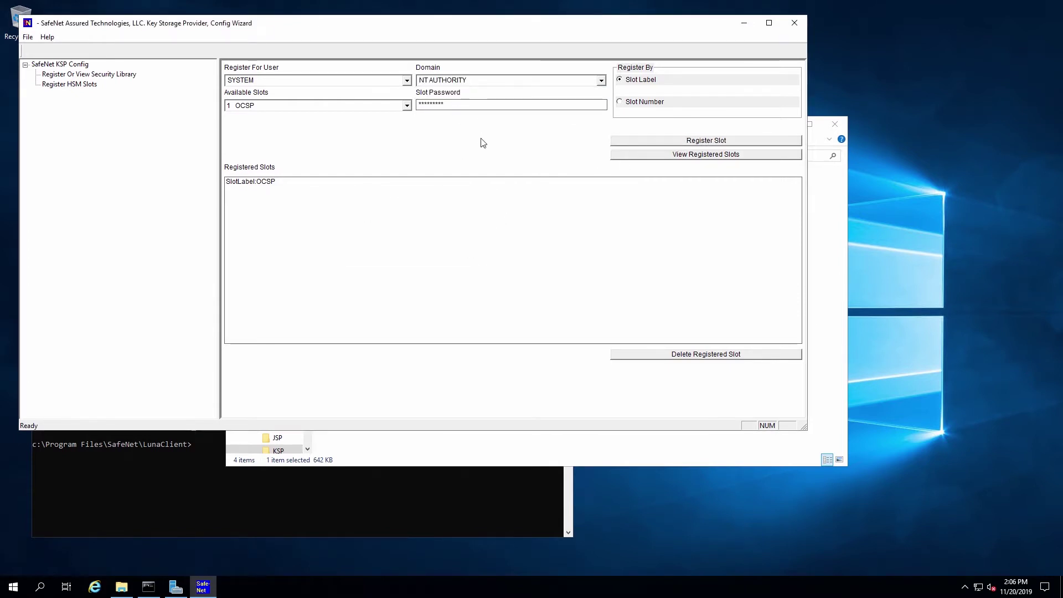
Step: Close the KSP windows and select the Online Responder role service in Add Roles and Features
left_click(795, 24)
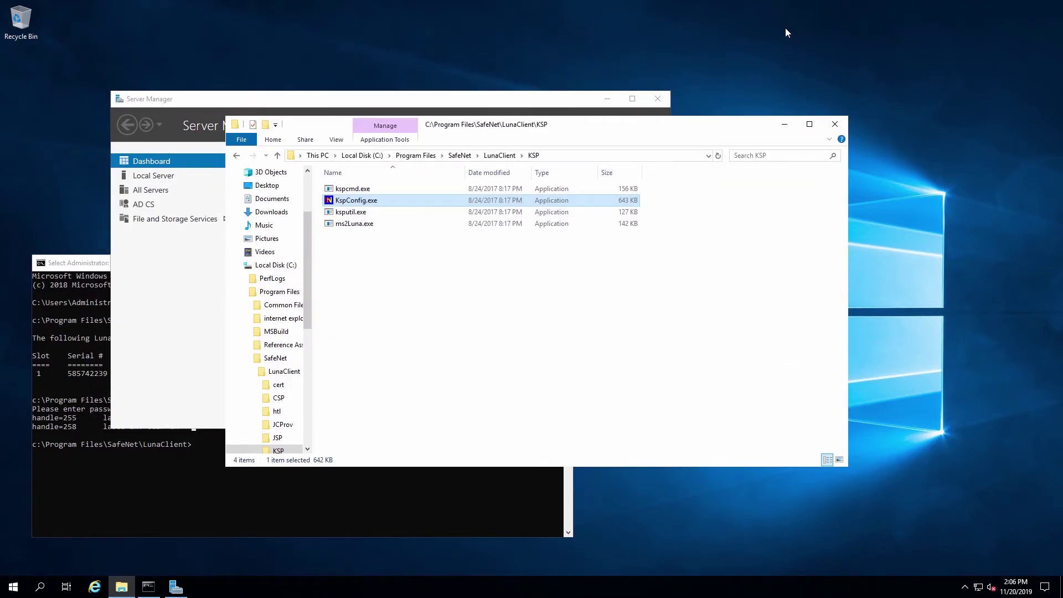
left_click(836, 125)
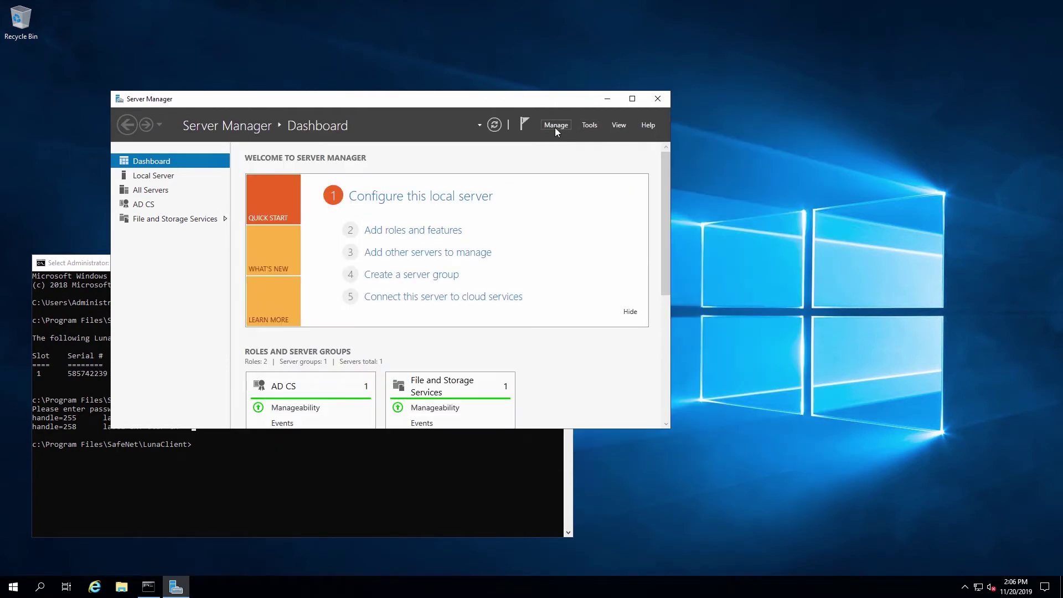
left_click(556, 128)
left_click(568, 140)
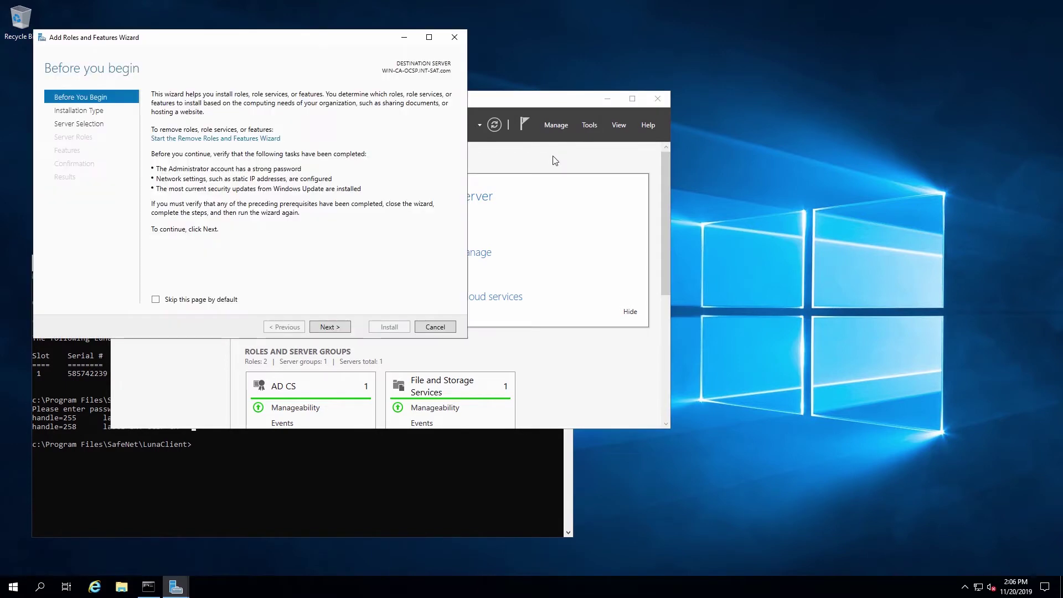
left_click(342, 329)
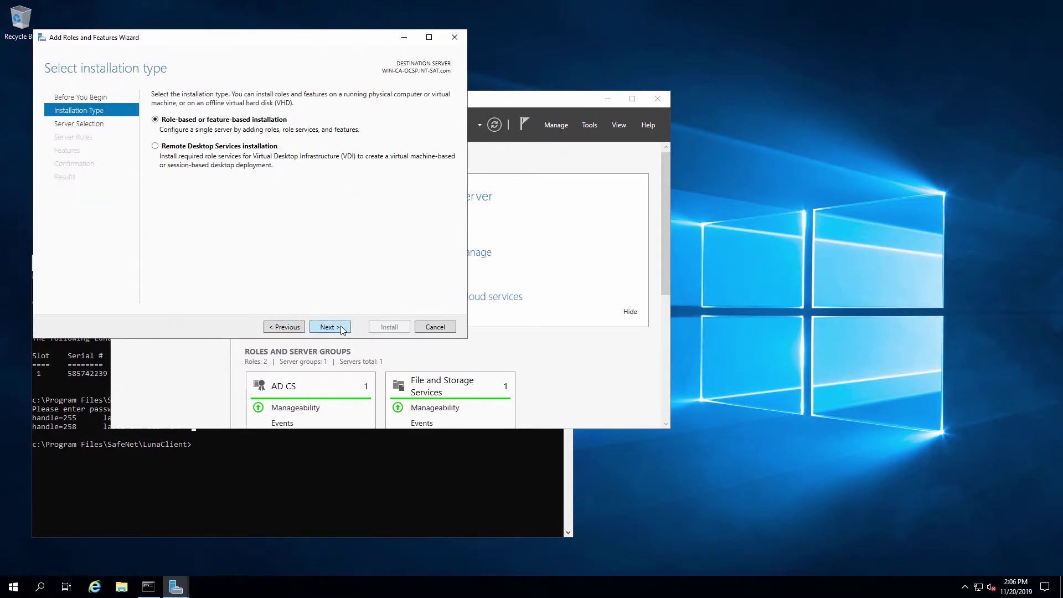
left_click(327, 327)
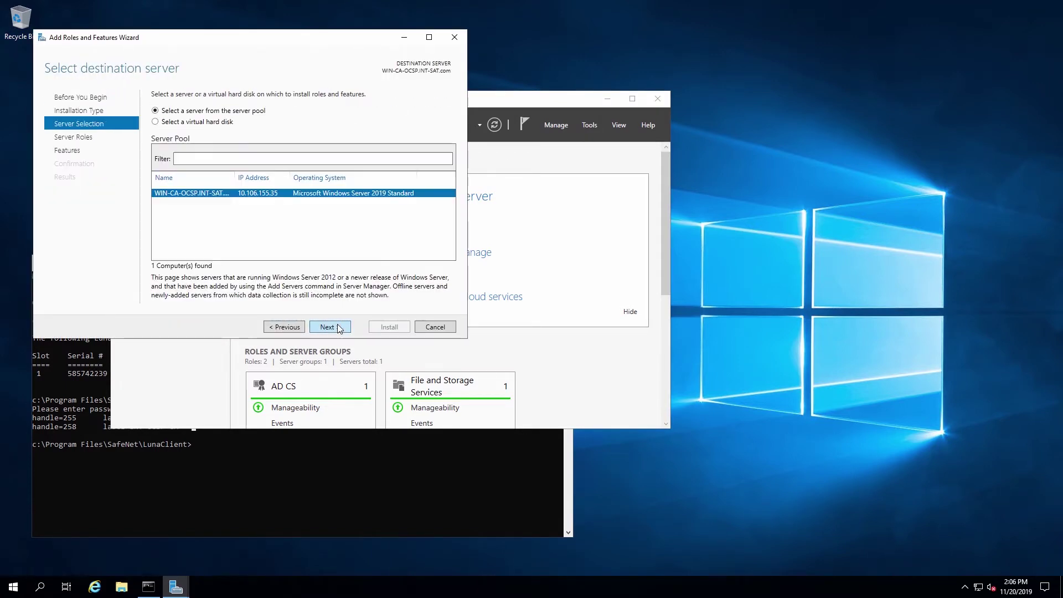
left_click(328, 327)
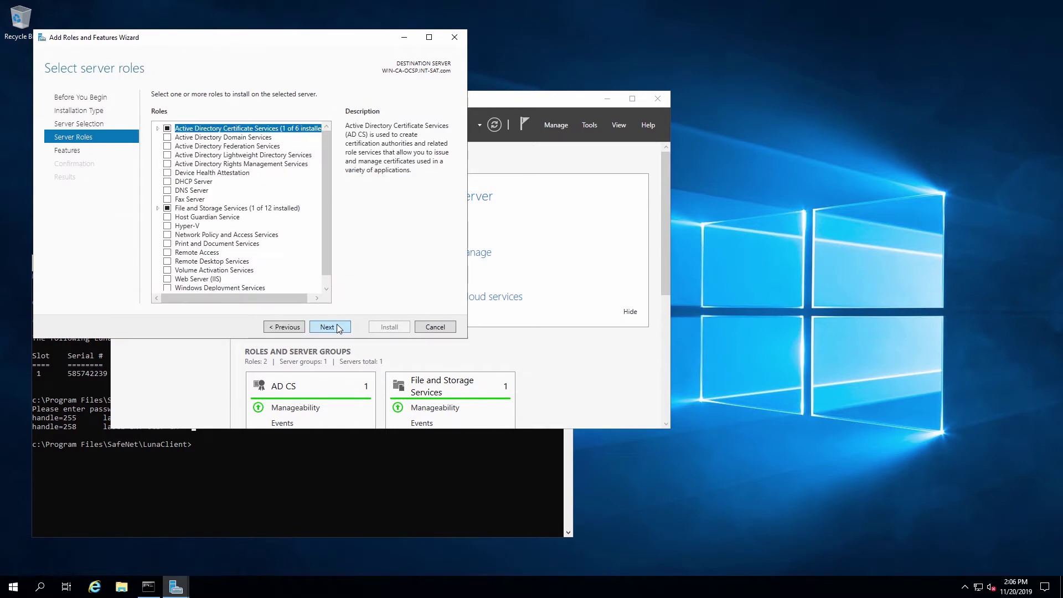
left_click(158, 129)
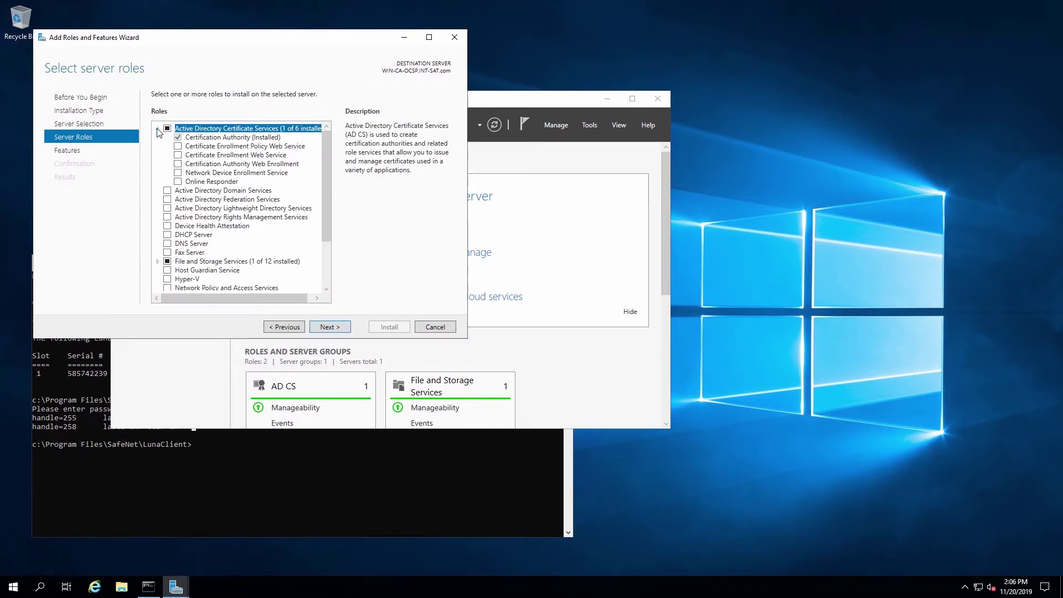
left_click(178, 182)
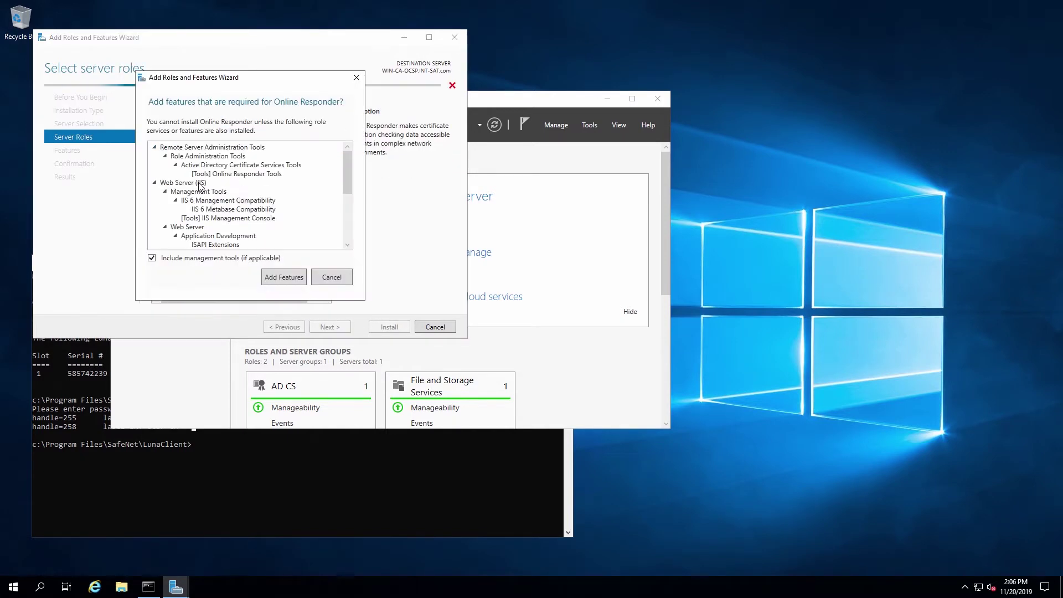
left_click(284, 277)
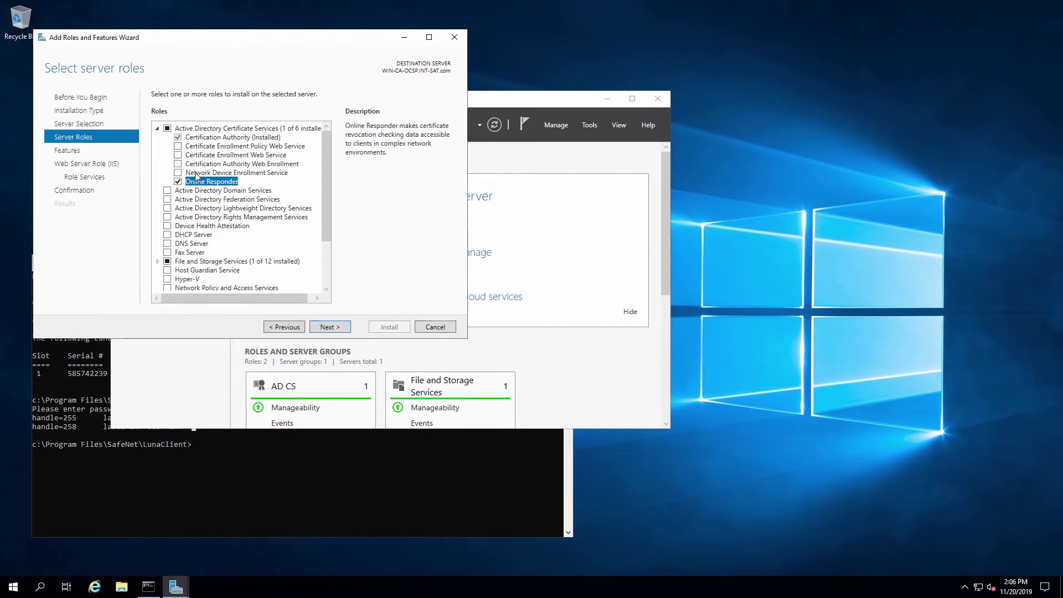
Step: Keep default features and IIS role services, allow automatic restart, and install
left_click(328, 327)
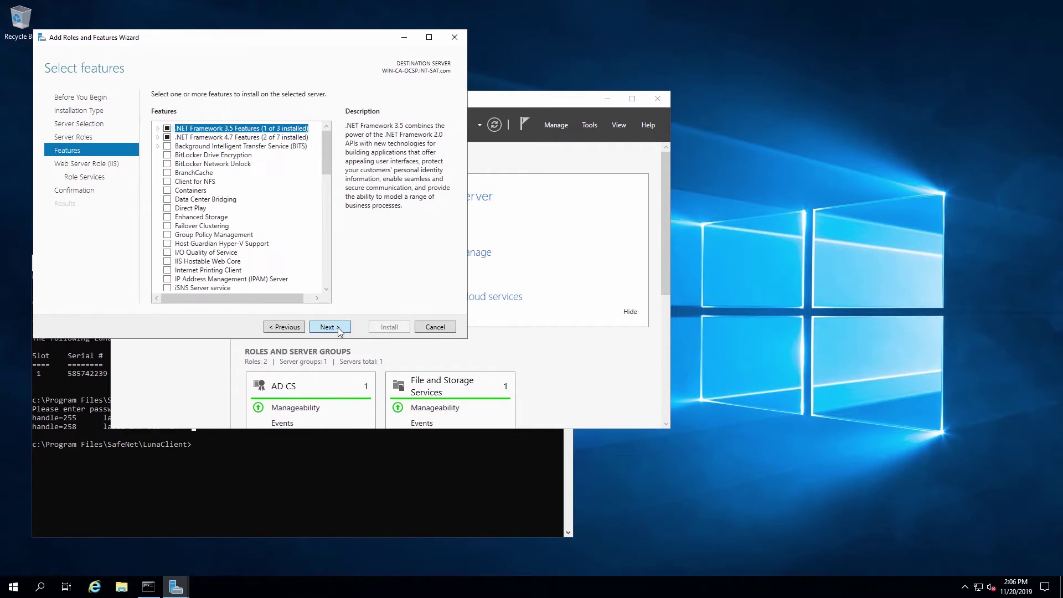
left_click(340, 331)
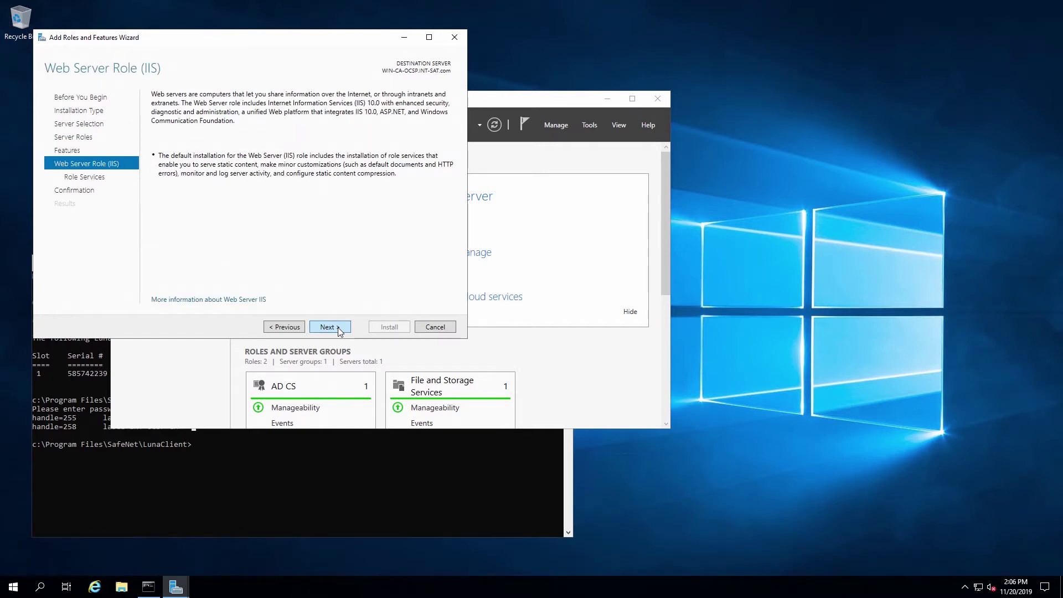
left_click(340, 332)
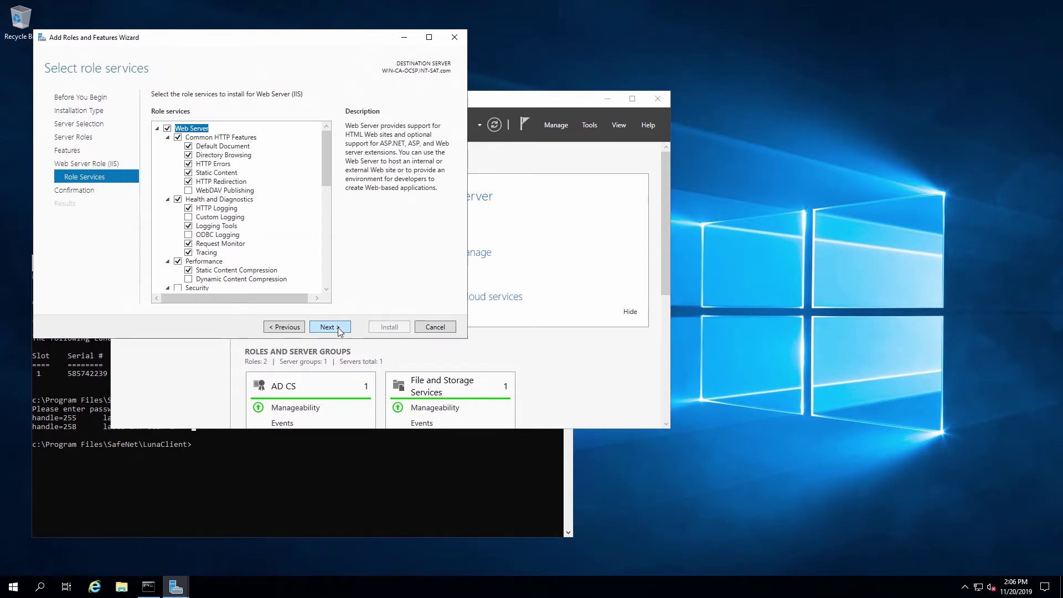
left_click(340, 331)
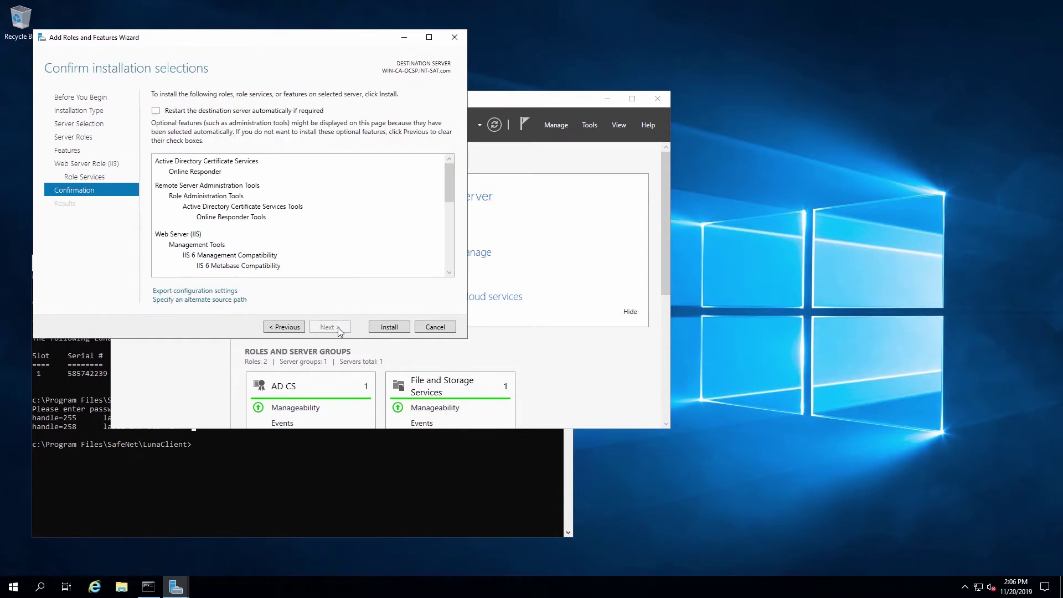
left_click(207, 115)
left_click(566, 332)
left_click(391, 329)
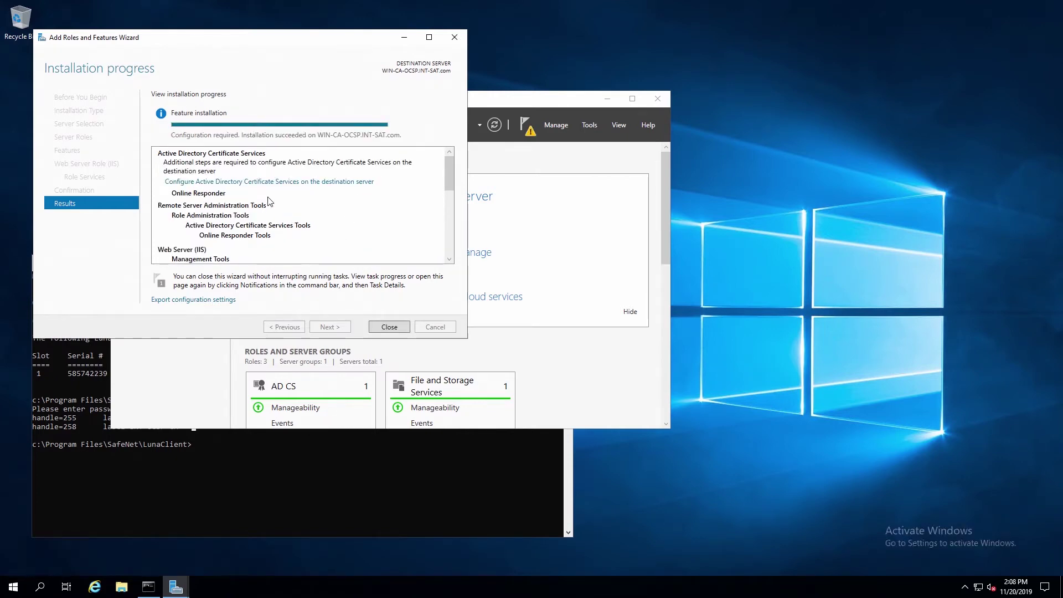
Step: Configure AD CS with the Online Responder role service using administrator credentials, then close the wizard
left_click(293, 182)
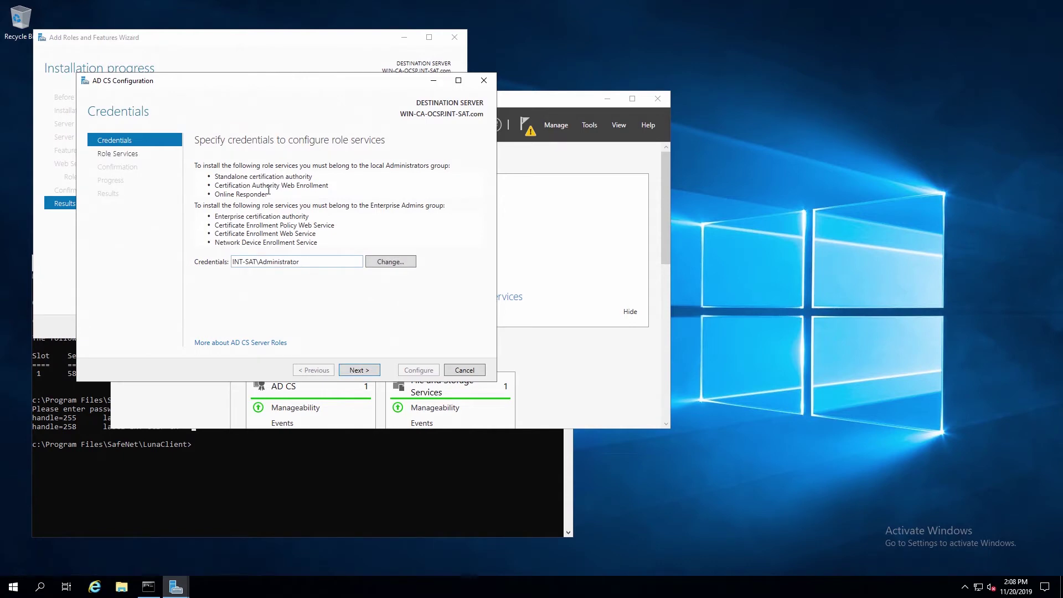
left_click(359, 370)
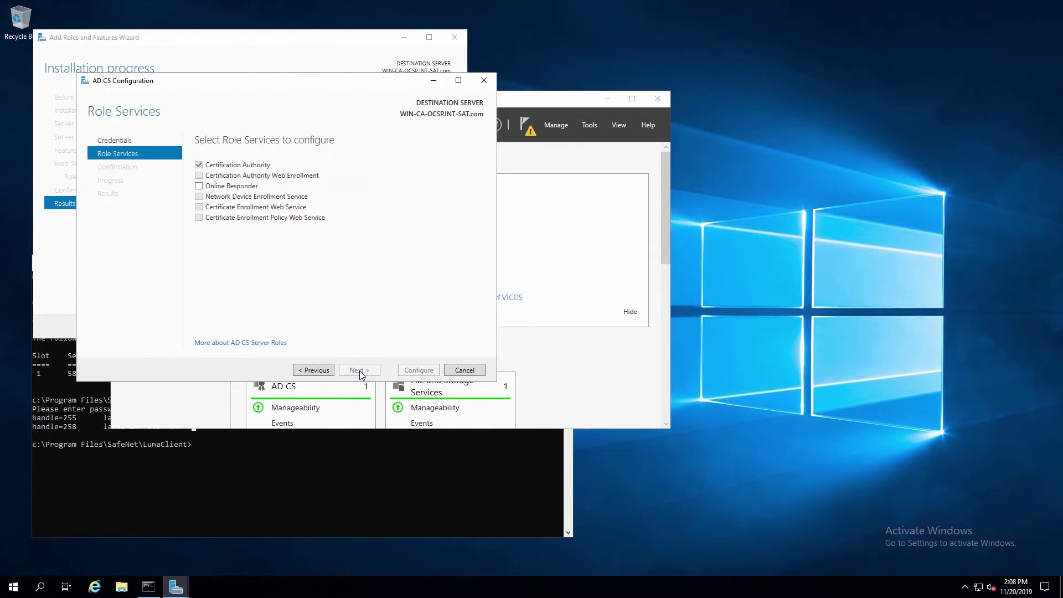
left_click(199, 186)
left_click(357, 370)
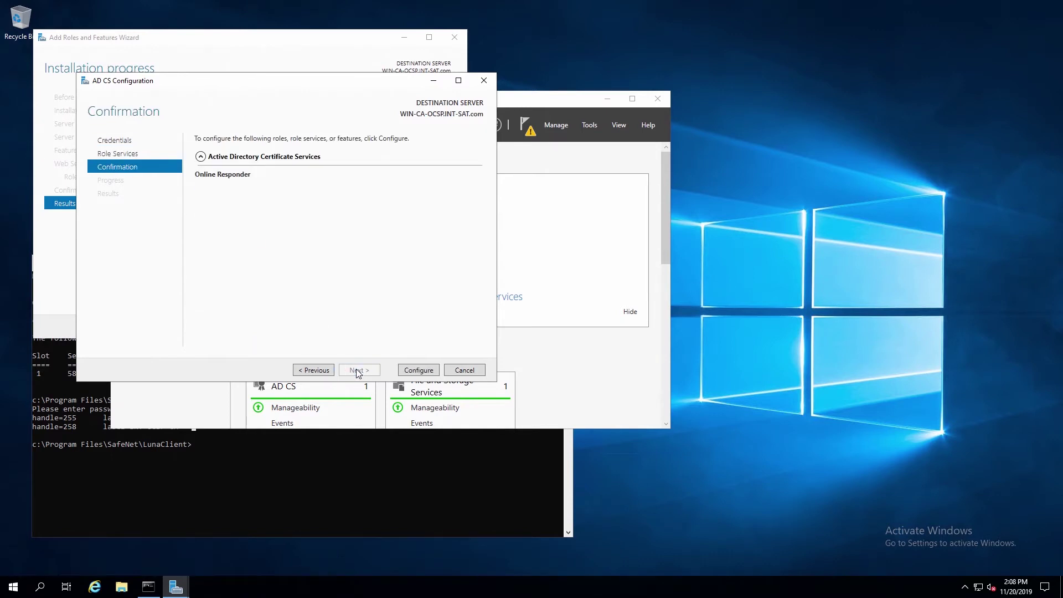
left_click(415, 370)
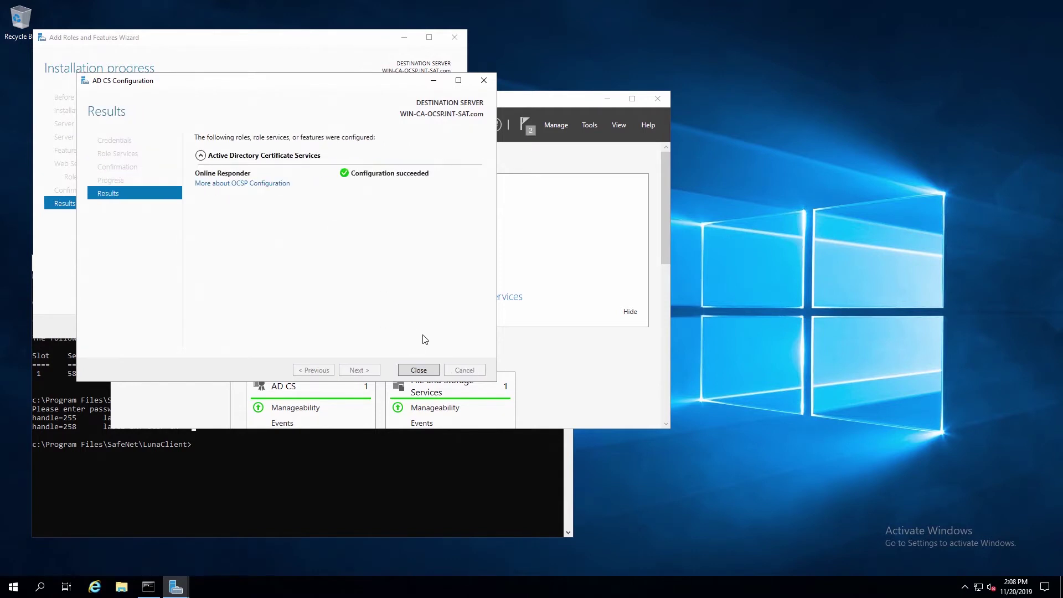
left_click(422, 370)
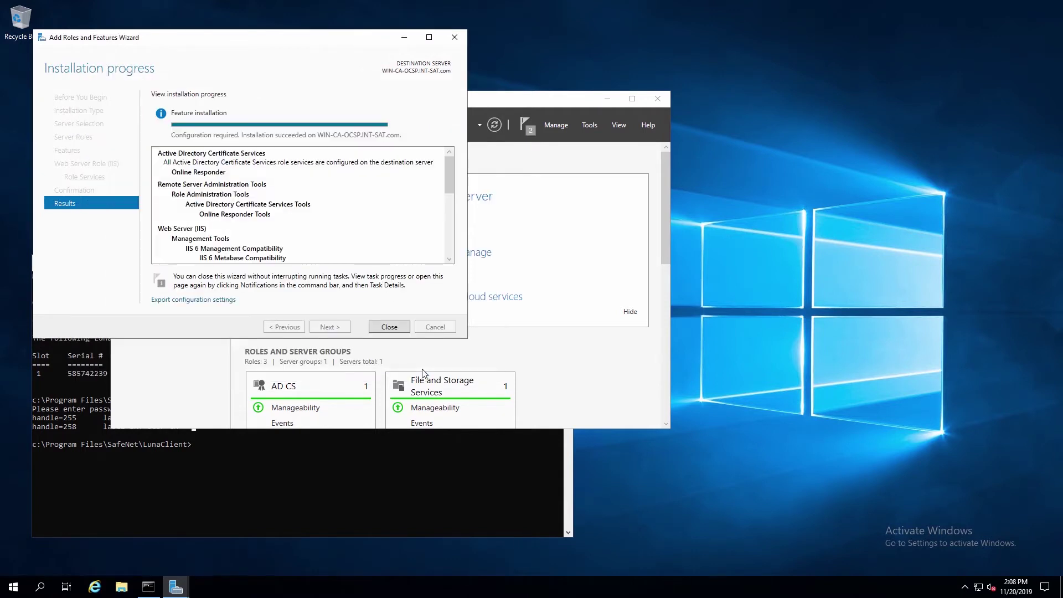
Step: Close the roles wizard and dismiss both pending server notifications
left_click(389, 327)
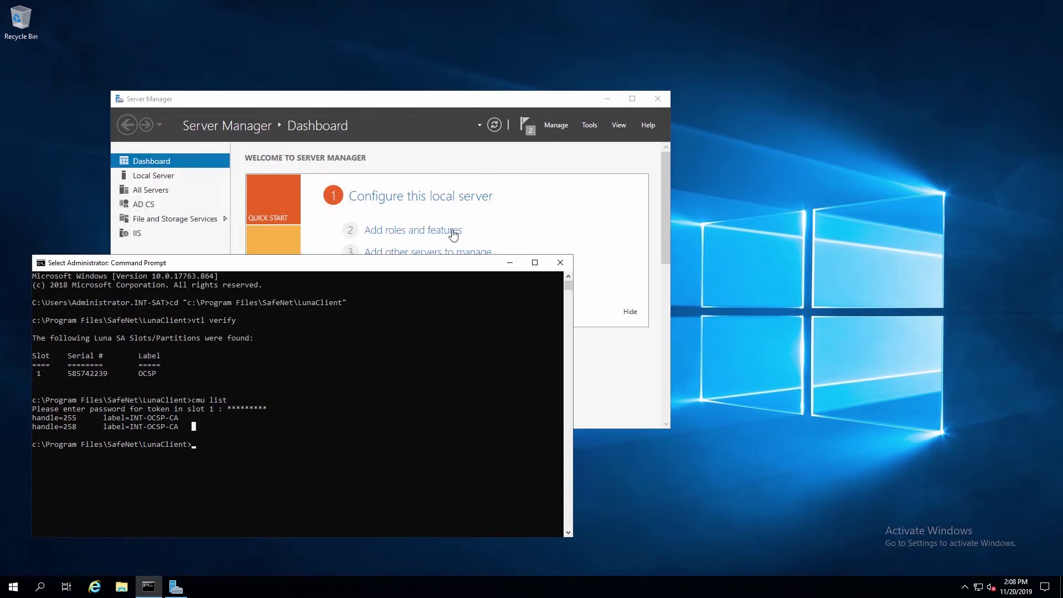
left_click(525, 127)
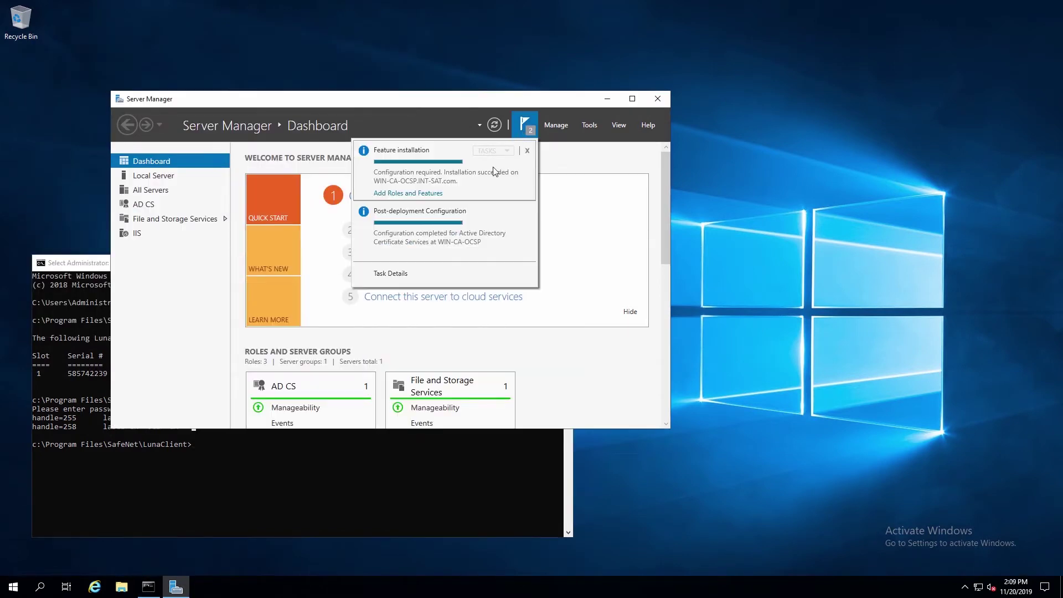
left_click(527, 150)
left_click(528, 150)
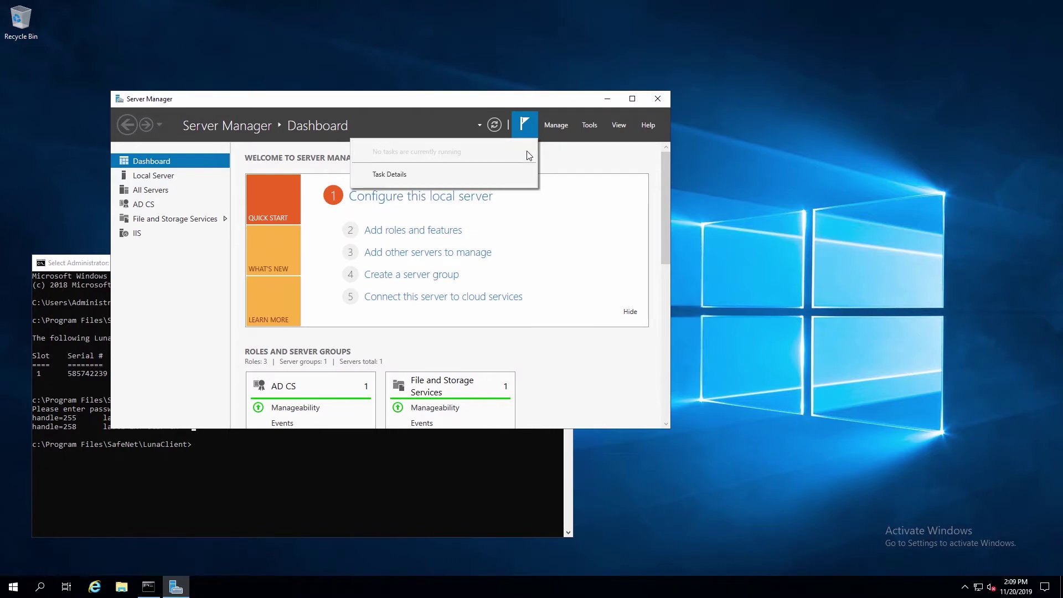
left_click(13, 587)
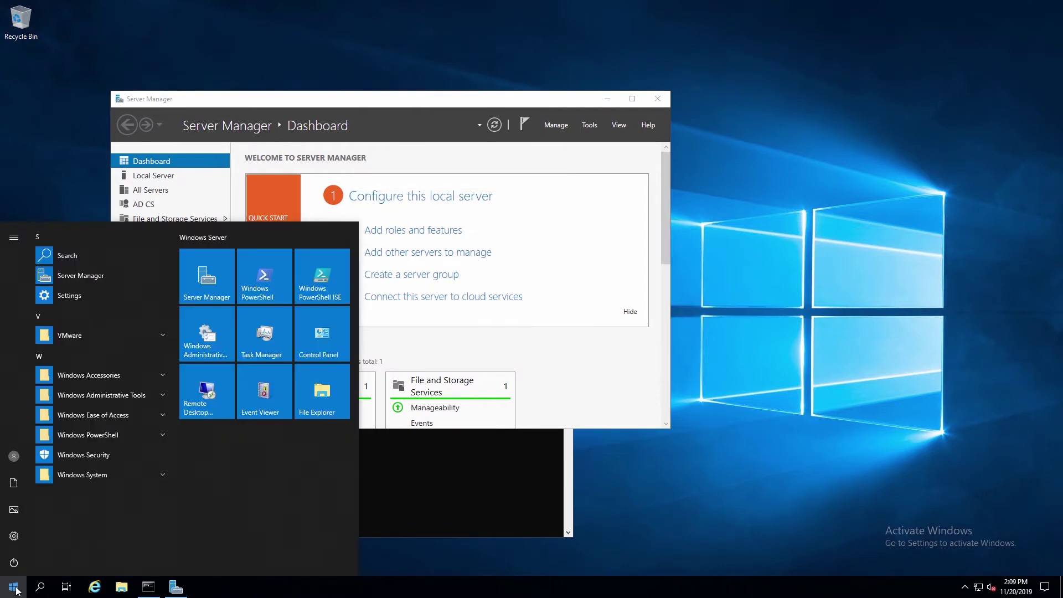
Step: Launch a blank Microsoft Management Console from the Run dialog
left_click(16, 591)
type("run")
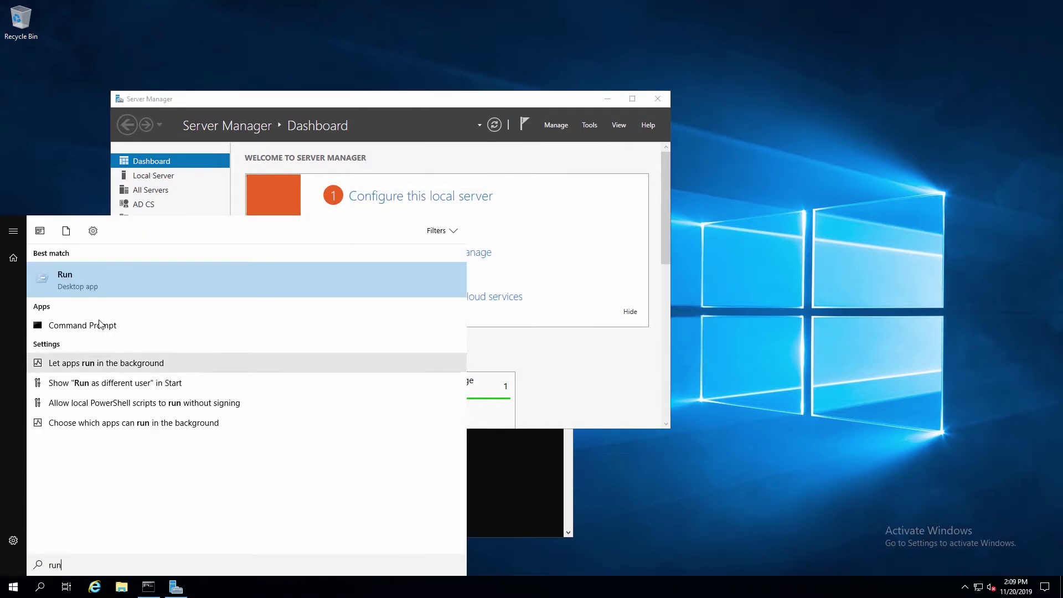
left_click(85, 276)
type("mmc")
key("Return")
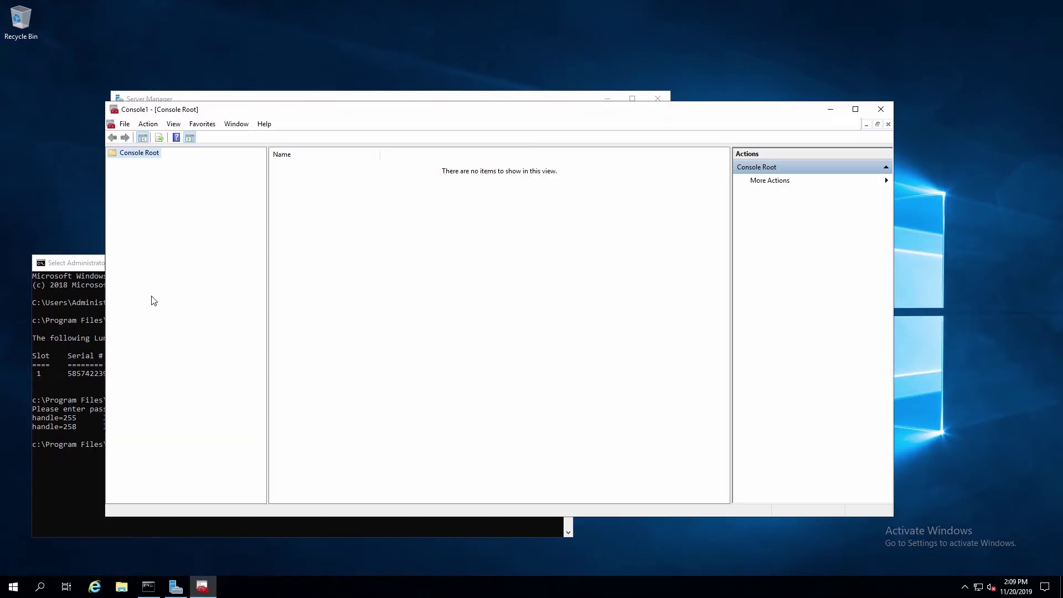
Step: Add the Certificate Templates snap-in and connect it to the domain server
left_click(128, 126)
left_click(154, 193)
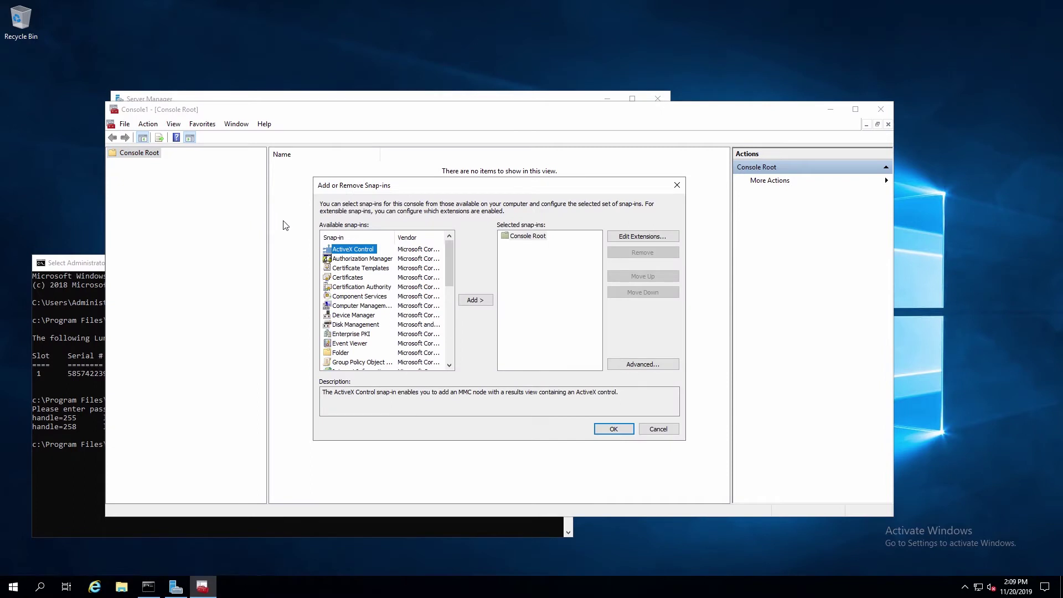
left_click(363, 269)
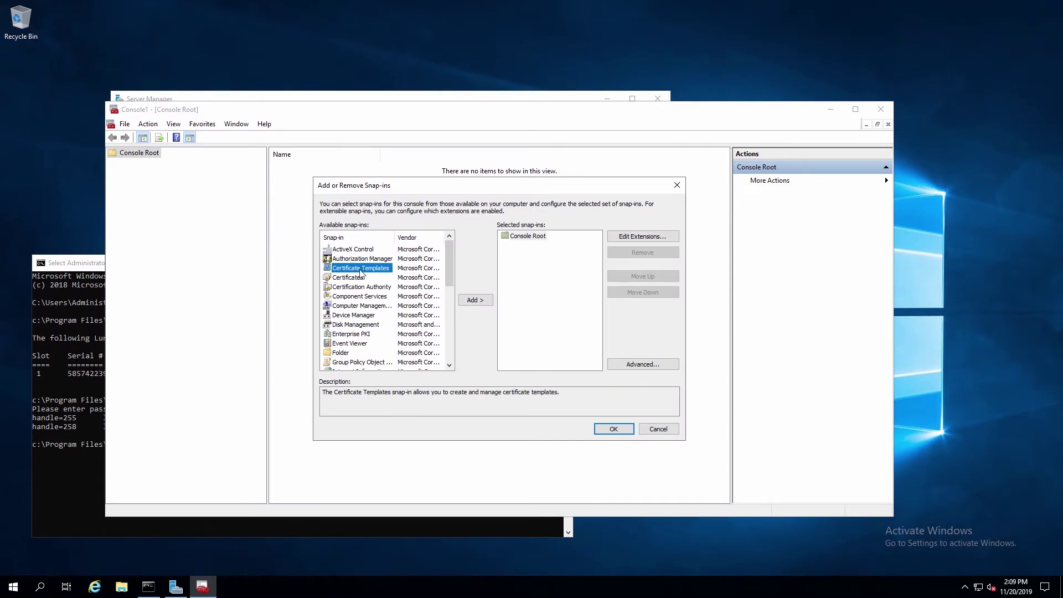
left_click(470, 300)
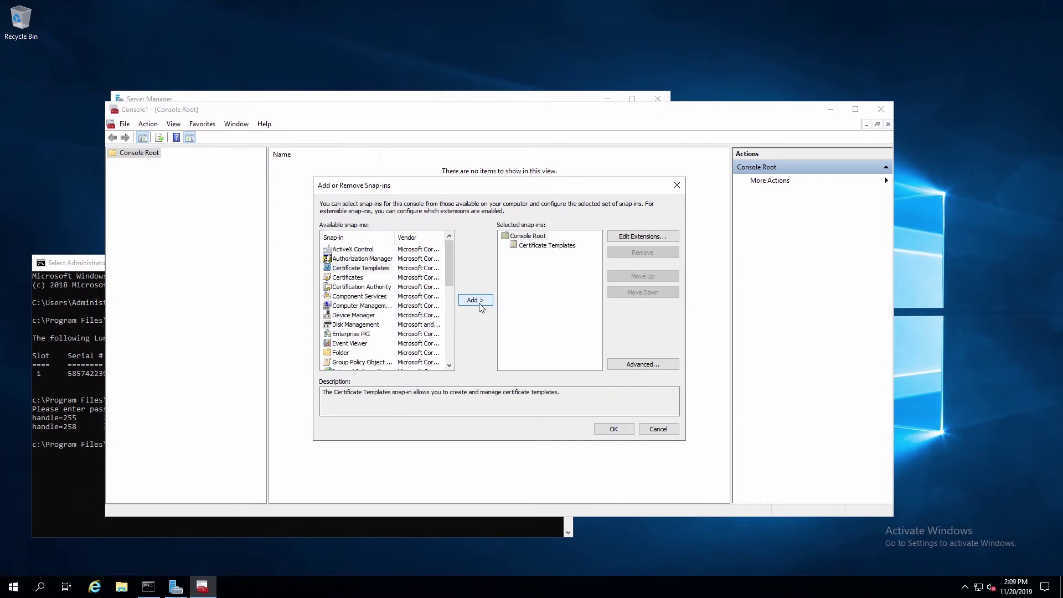
left_click(614, 430)
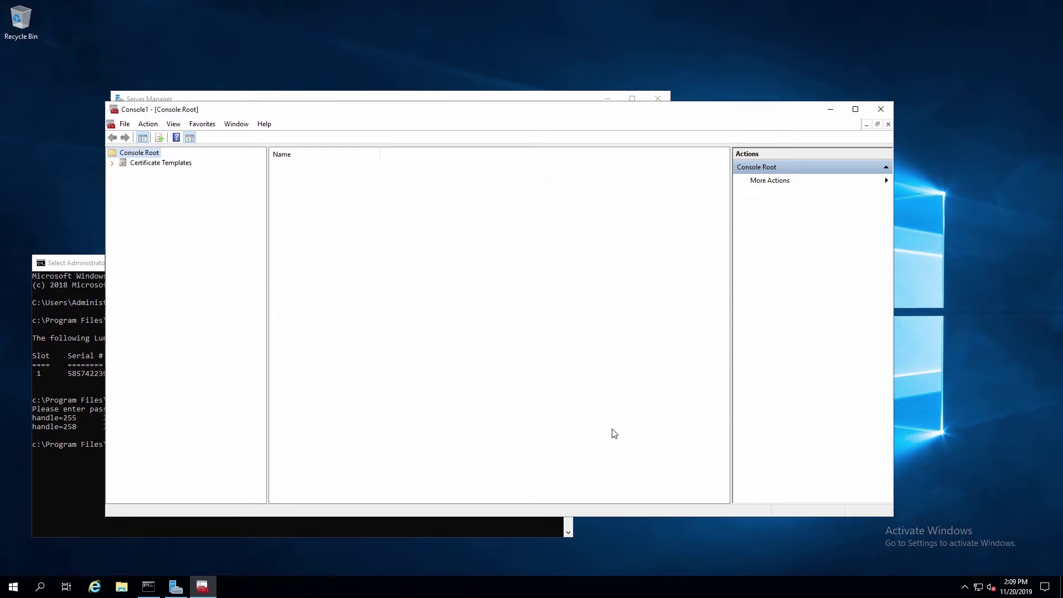
left_click(114, 165)
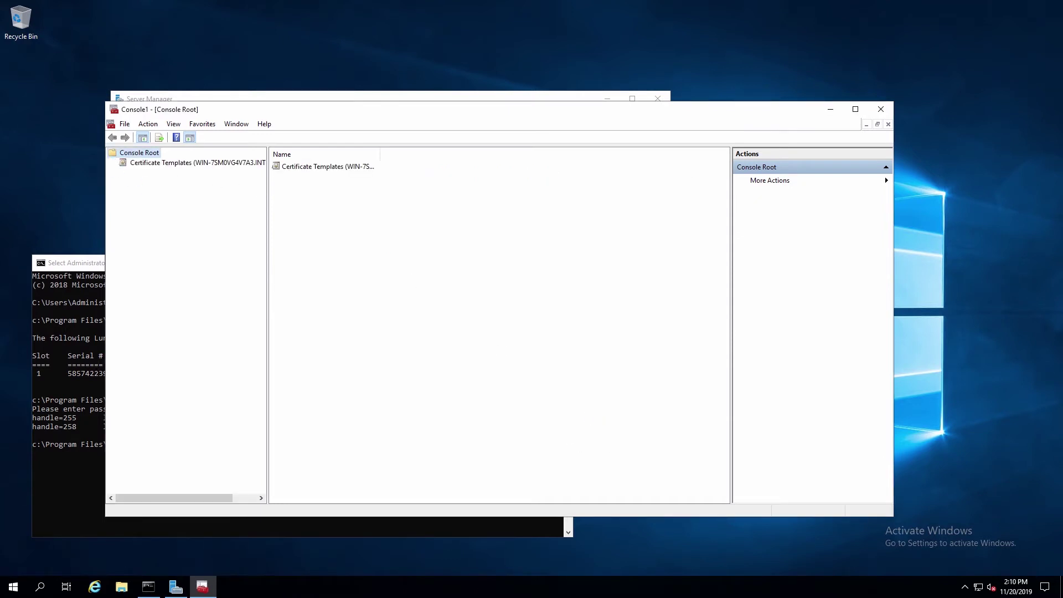
Step: Open OCSP Response Signing template properties and start adding an account on the Security tab
left_click(151, 163)
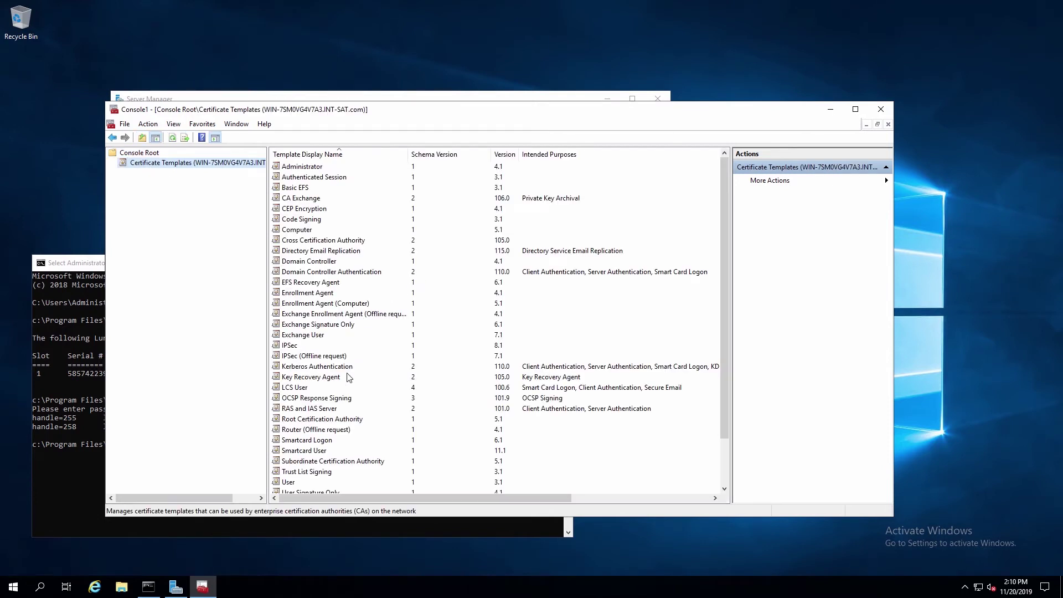
left_click(332, 398)
right_click(335, 397)
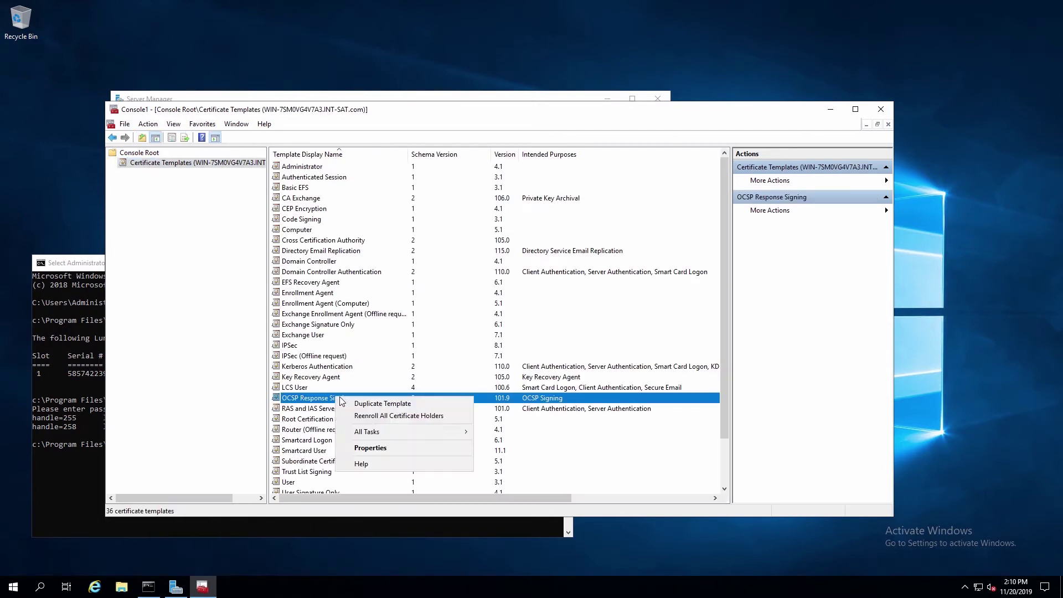
left_click(370, 448)
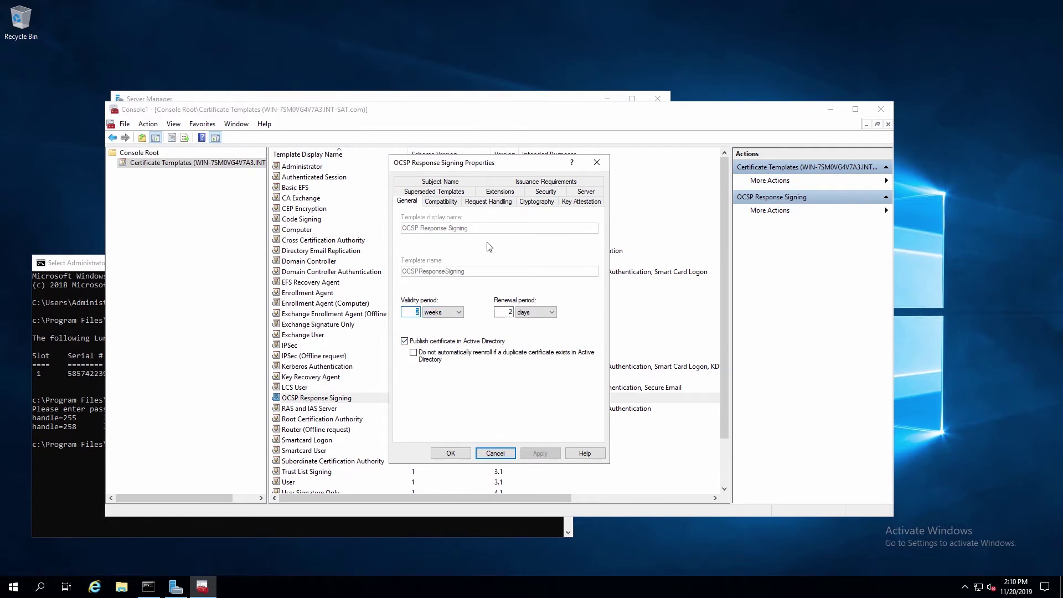
left_click(546, 192)
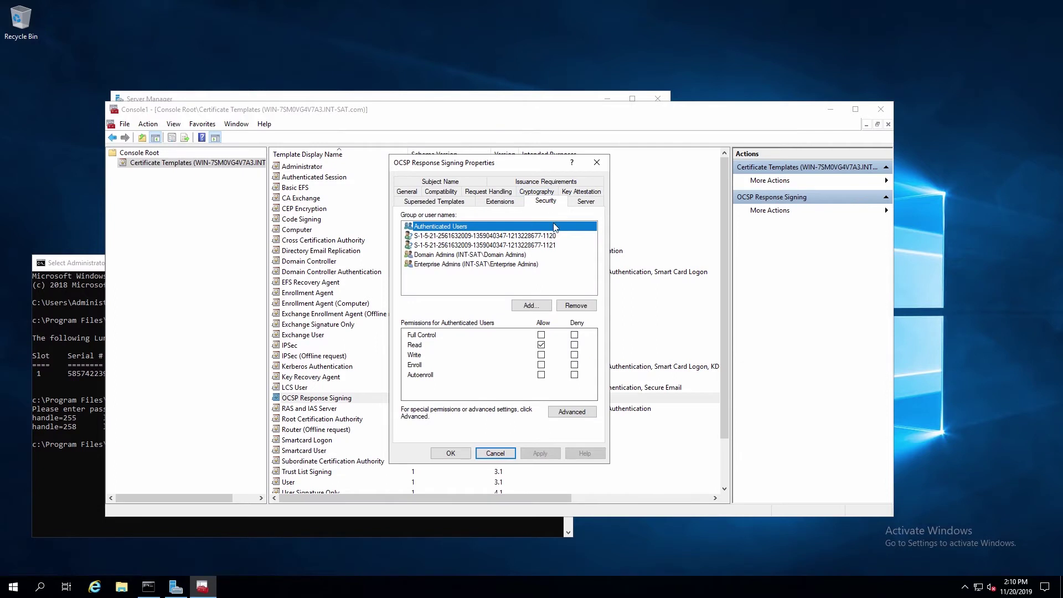
left_click(533, 306)
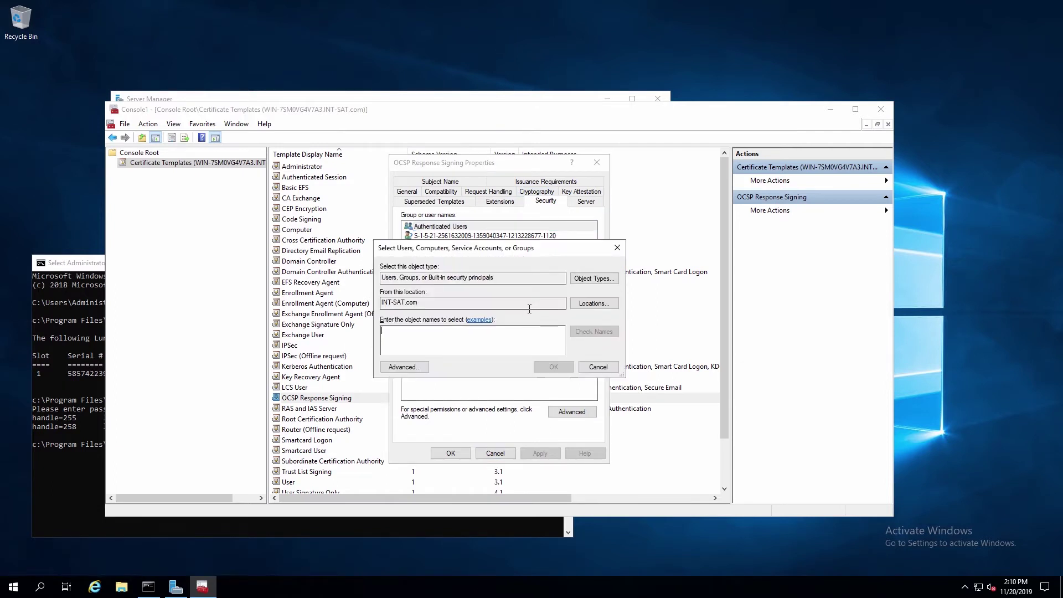
Step: Check the computer name WIN-CA-OCSP in About and System info, then close both windows
right_click(13, 587)
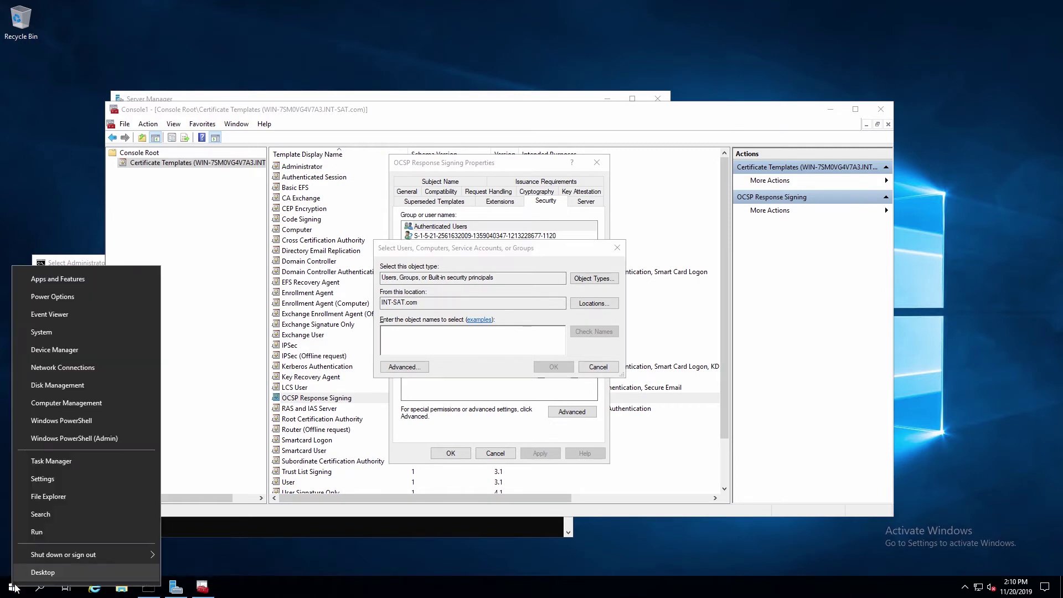
left_click(43, 333)
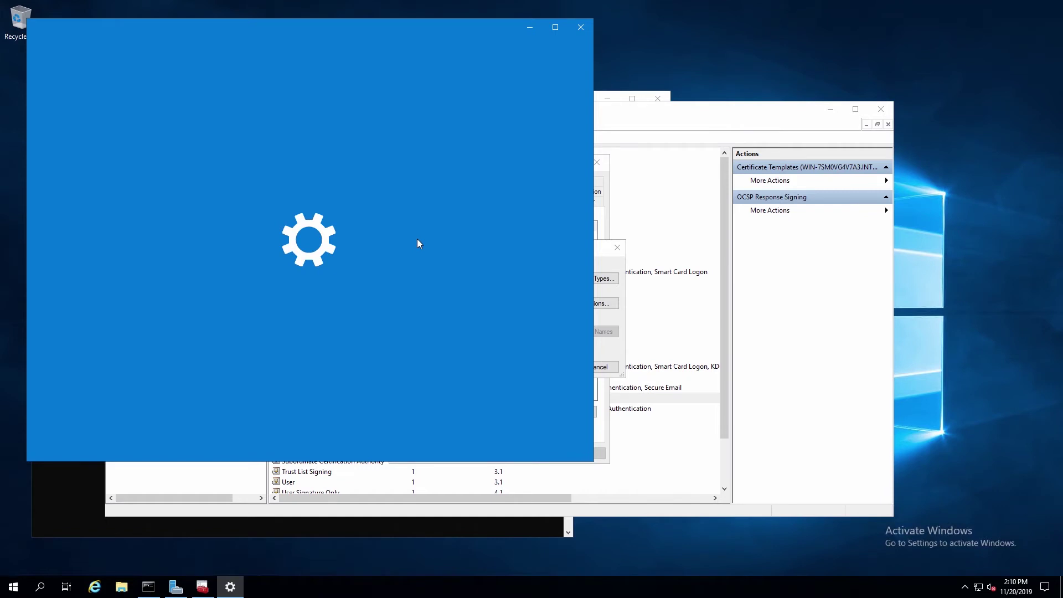
scroll(355, 283, "down", 2)
scroll(356, 283, "down", 3)
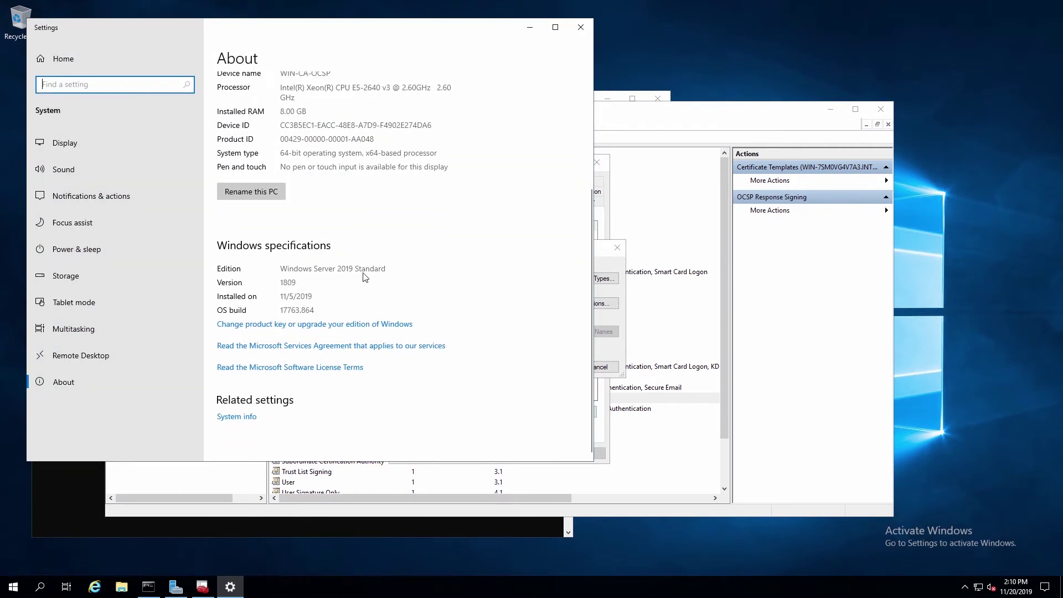
left_click(235, 422)
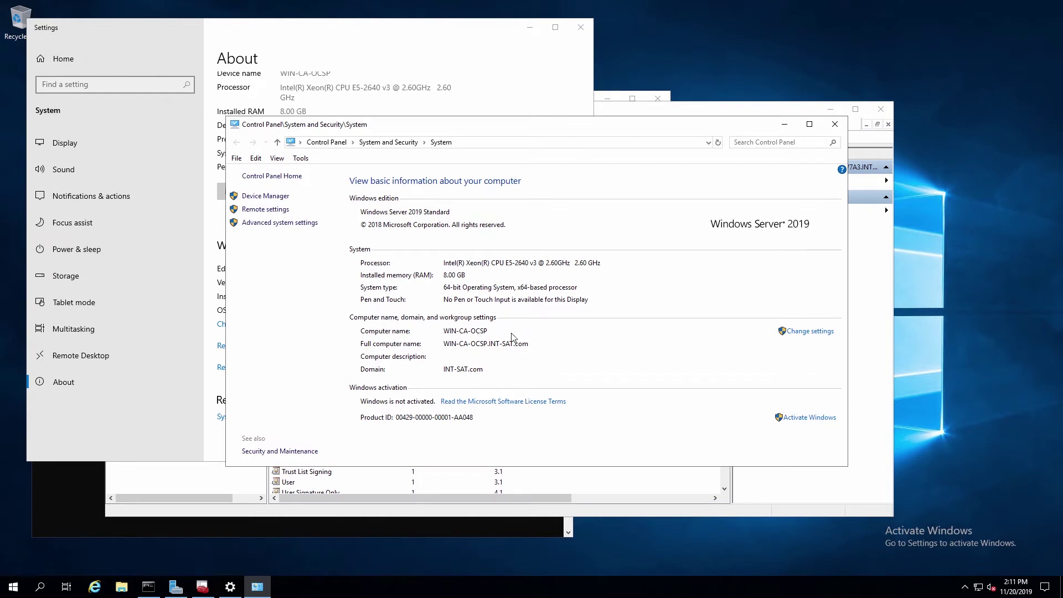
left_click(835, 124)
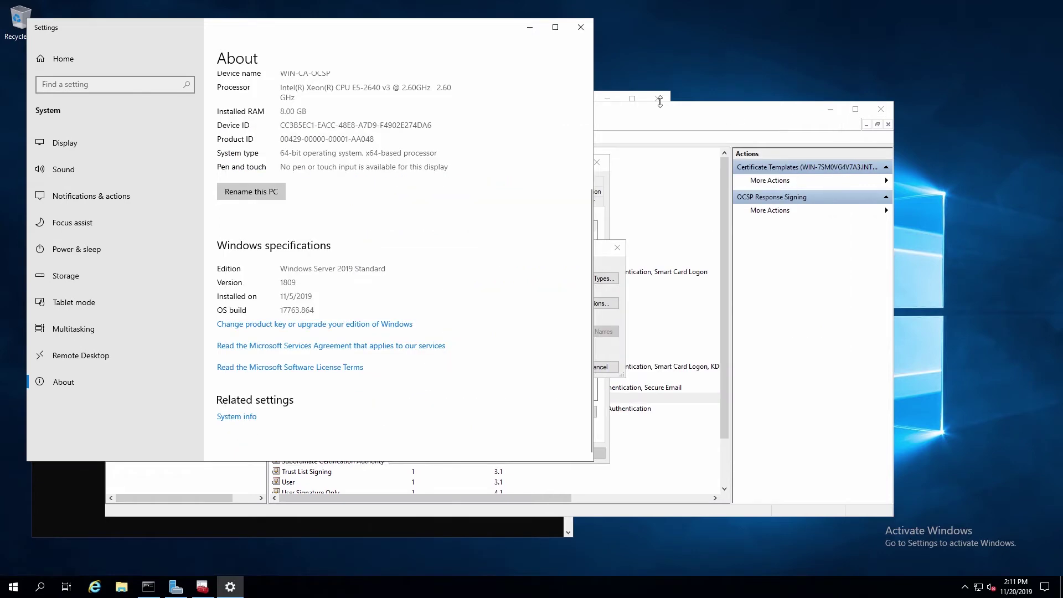
left_click(581, 27)
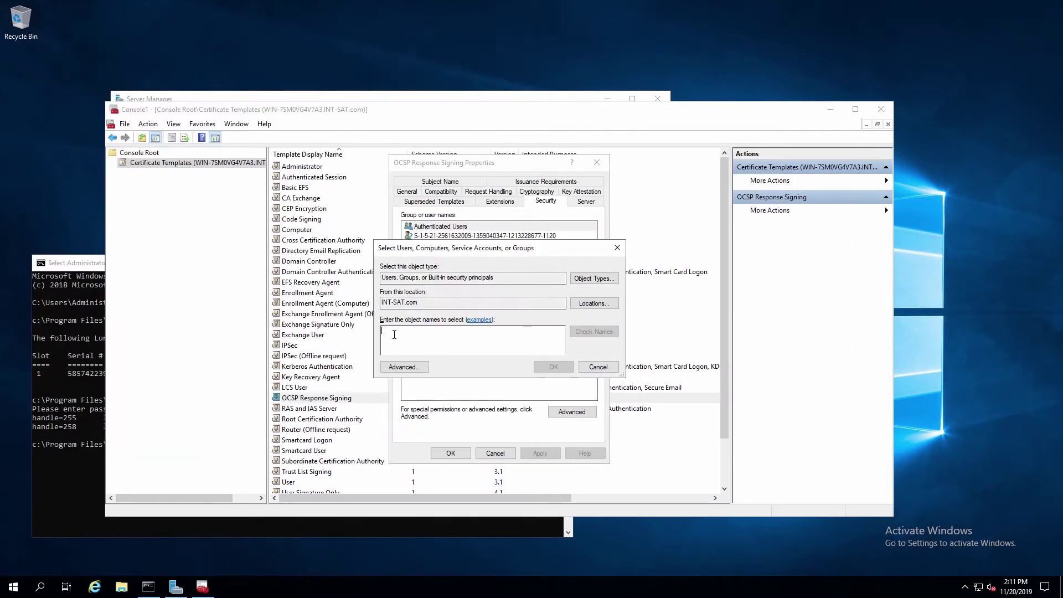
Step: Add the WIN-CA-OCSP computer to the OCSP Response Signing template permissions
type("WIN-CA-OCSP")
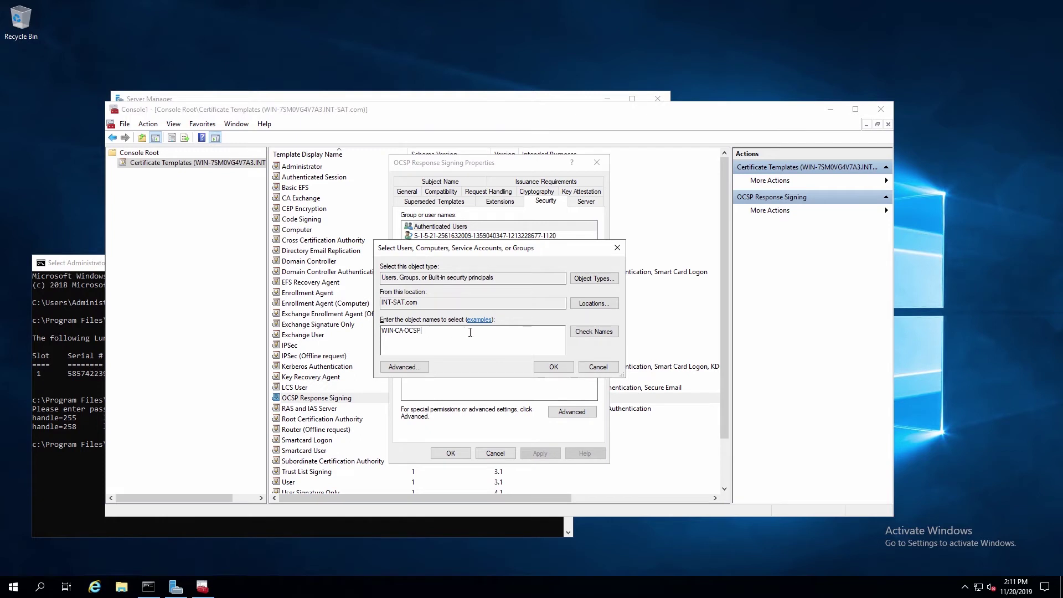
left_click(592, 278)
left_click(376, 303)
left_click(565, 376)
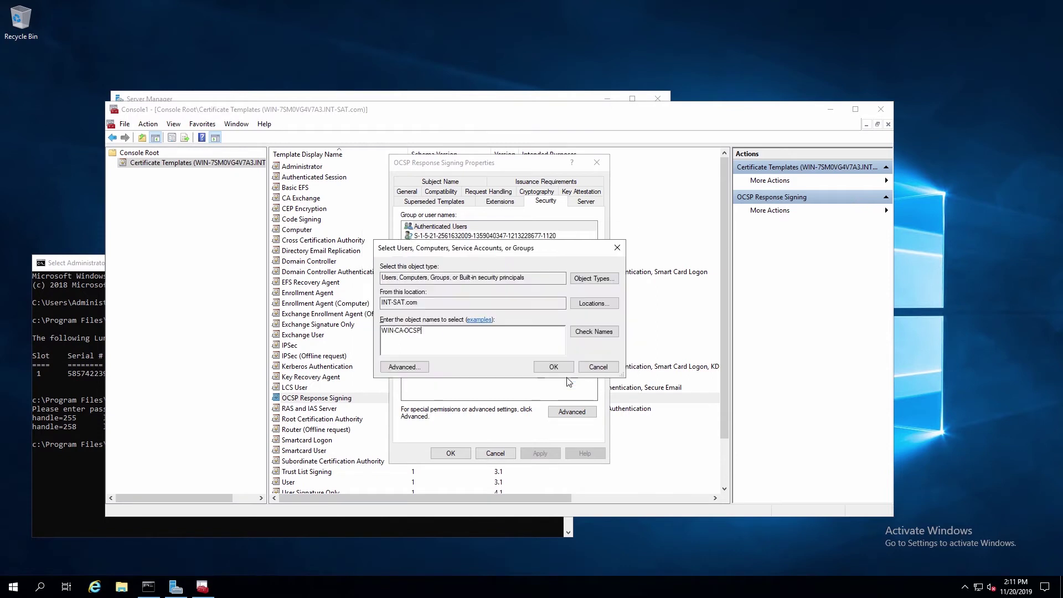
left_click(596, 333)
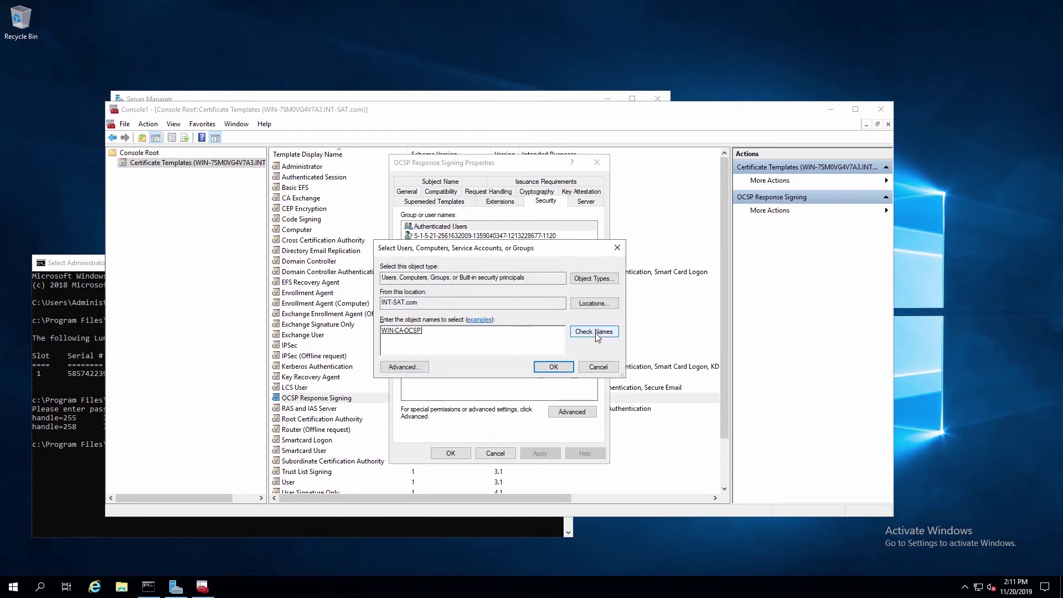
left_click(551, 368)
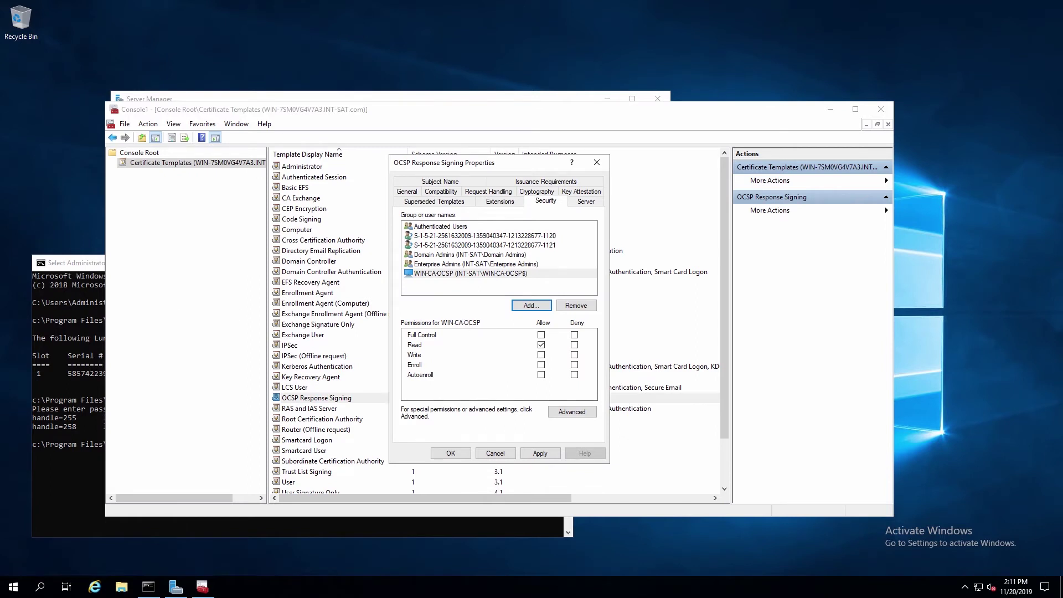
Step: Grant WIN-CA-OCSP Enroll and Autoenroll, review the Cryptography tab, and save the template
left_click(542, 365)
left_click(542, 376)
left_click(541, 453)
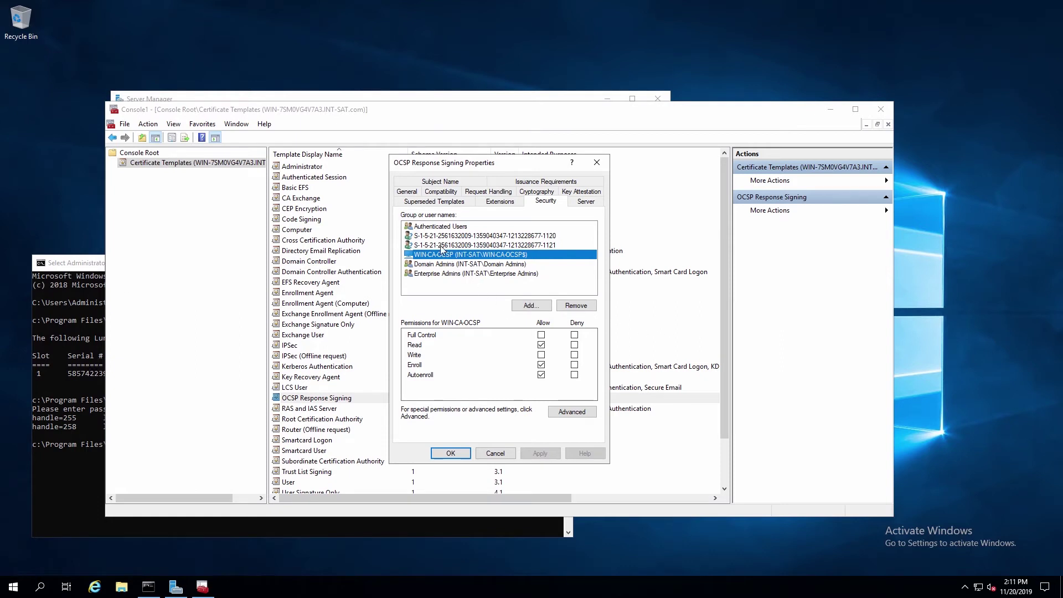
left_click(441, 265)
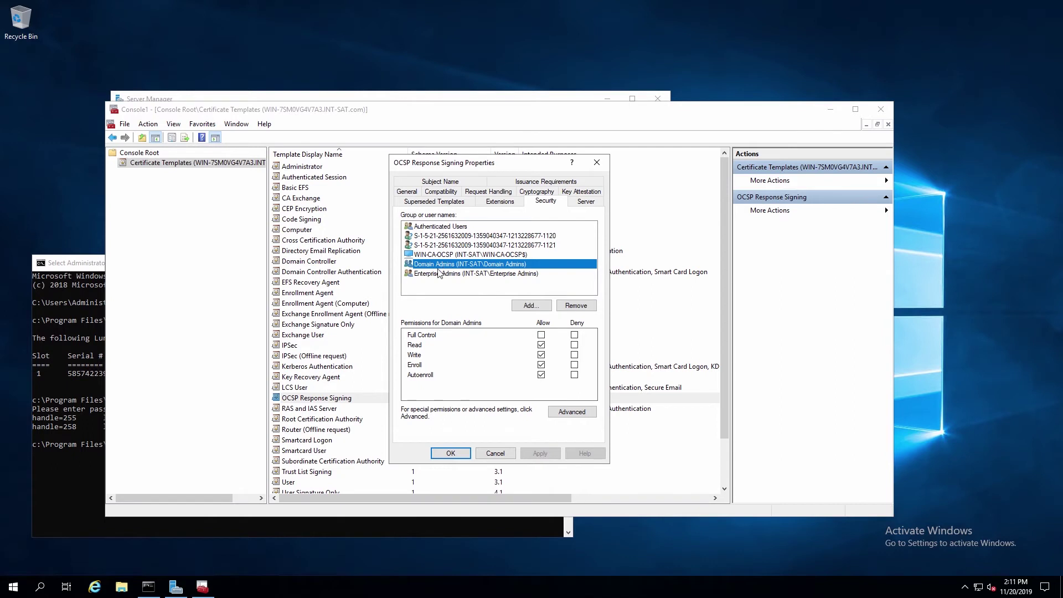
left_click(438, 274)
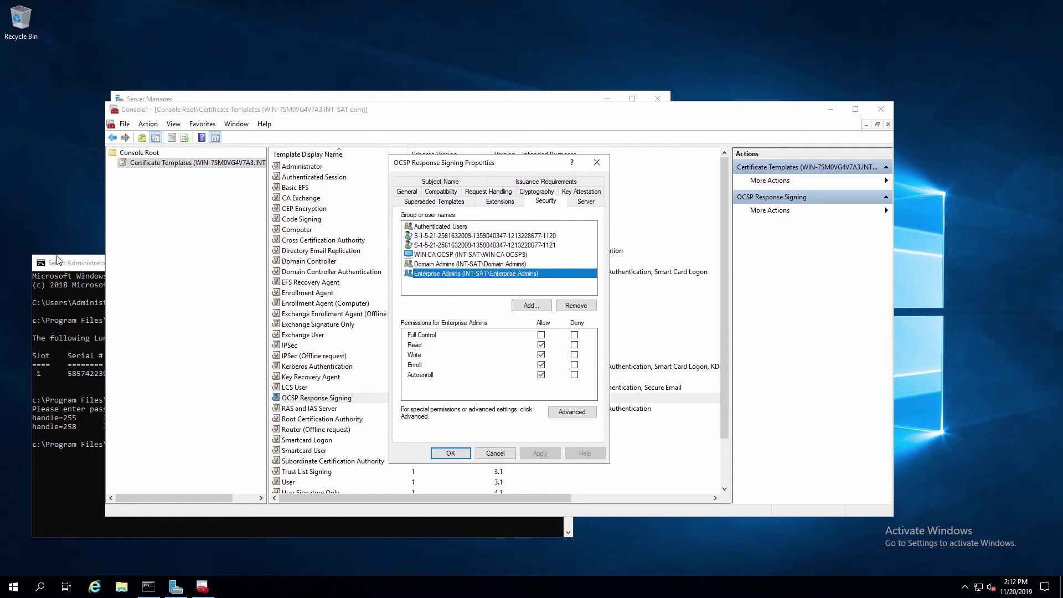
left_click(535, 193)
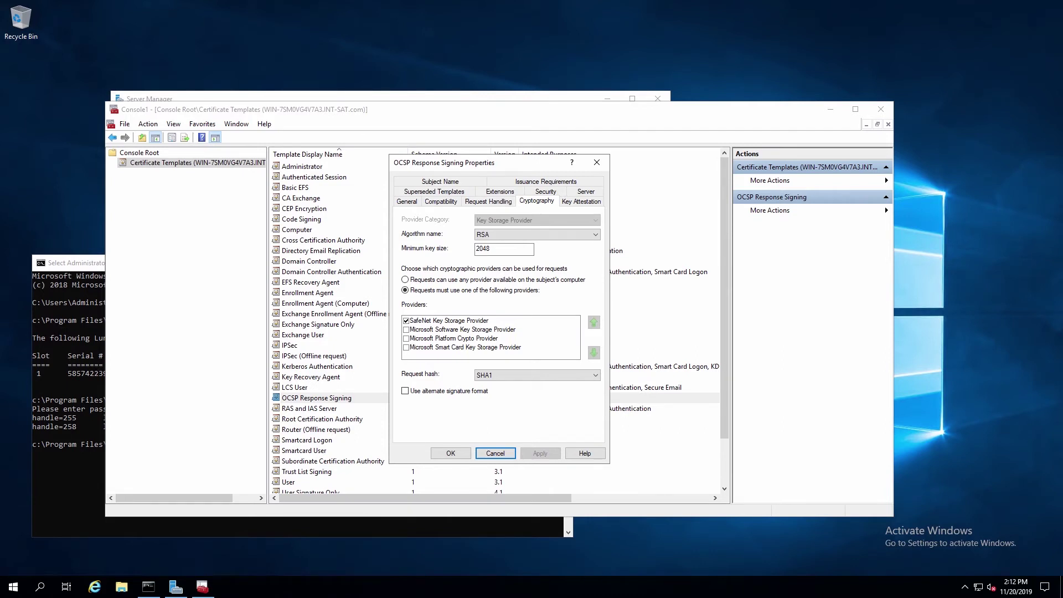
left_click(451, 453)
Step: Close the Certificate Templates console without saving and launch Certification Authority
left_click(881, 111)
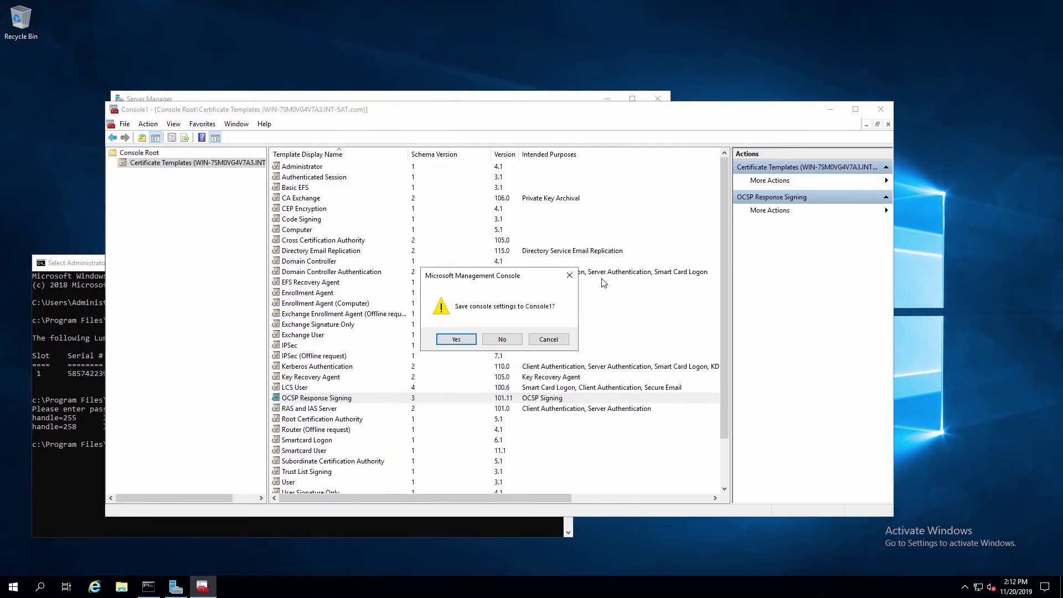
left_click(497, 341)
left_click(13, 587)
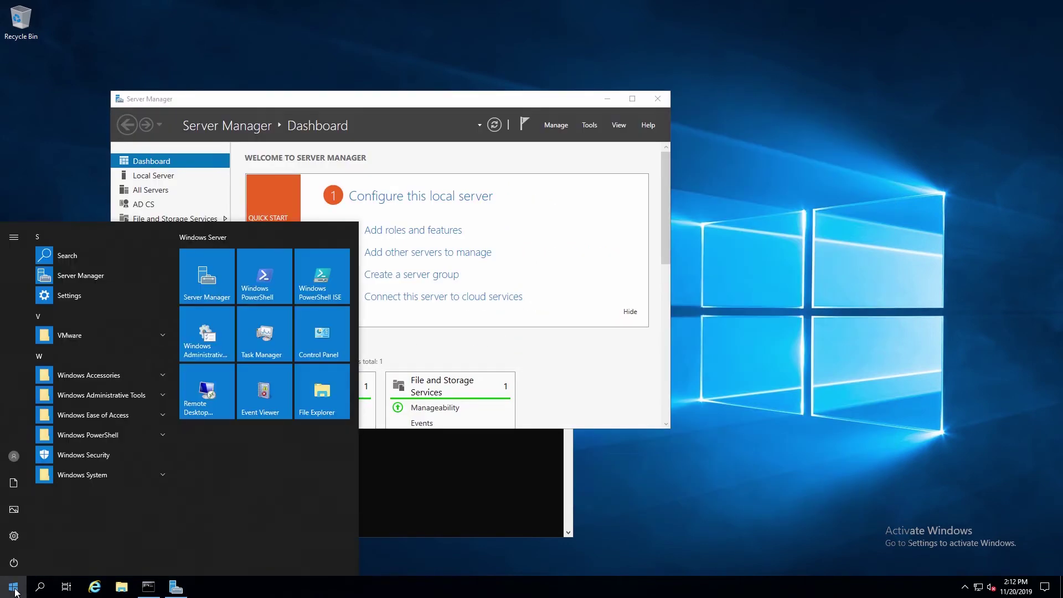
left_click(108, 397)
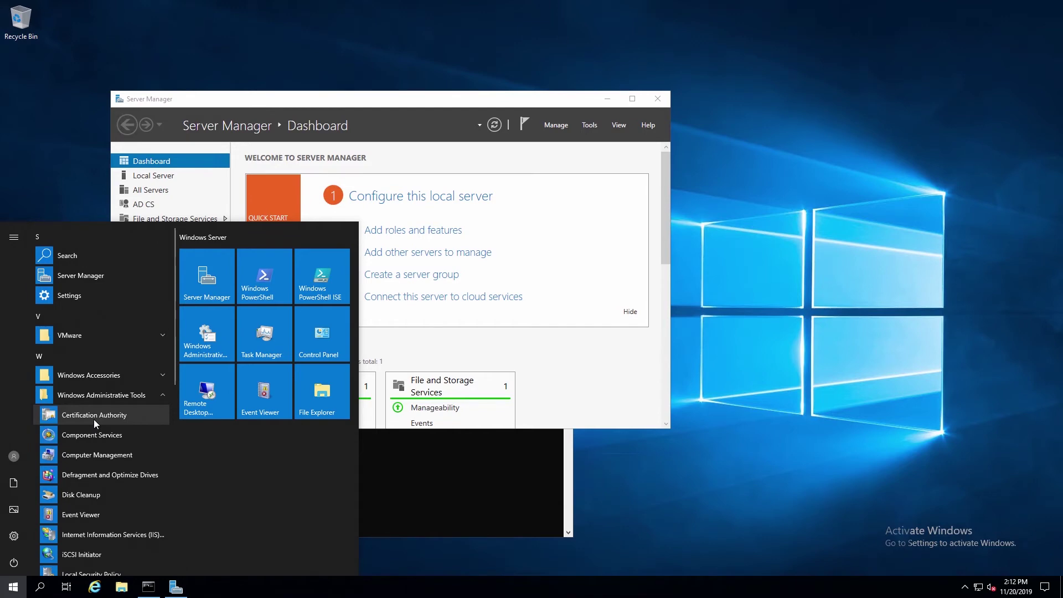
left_click(94, 420)
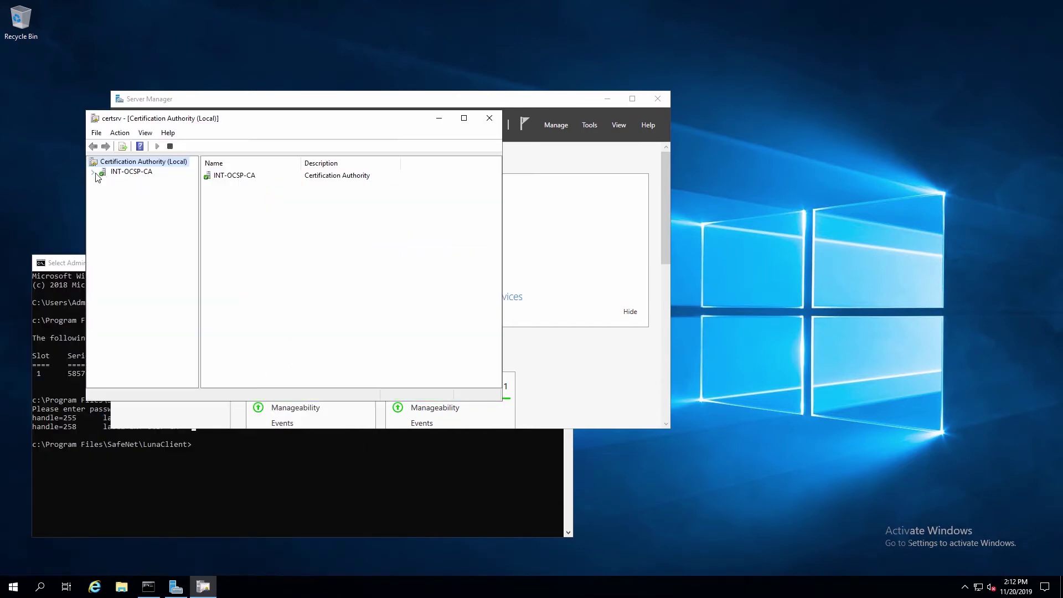
Step: Open the properties of INT-OCSP-CA
left_click(94, 172)
left_click(131, 173)
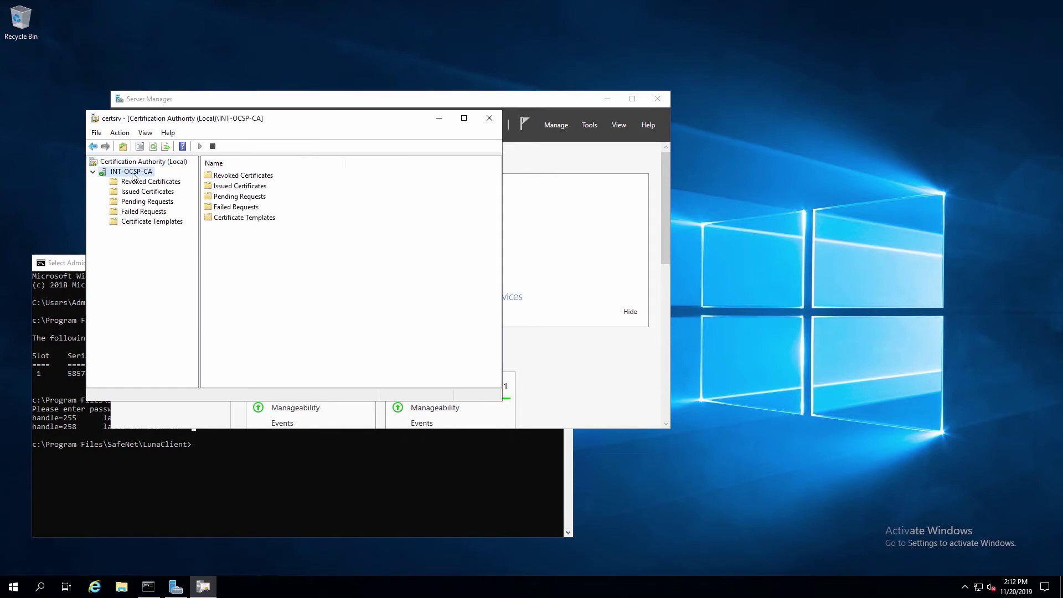
right_click(133, 177)
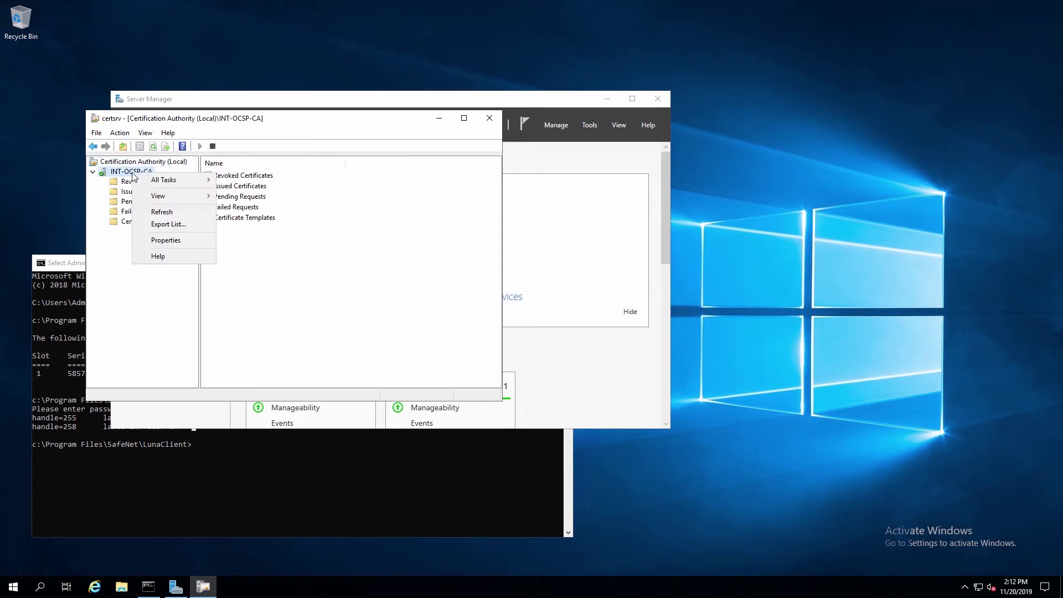
left_click(165, 241)
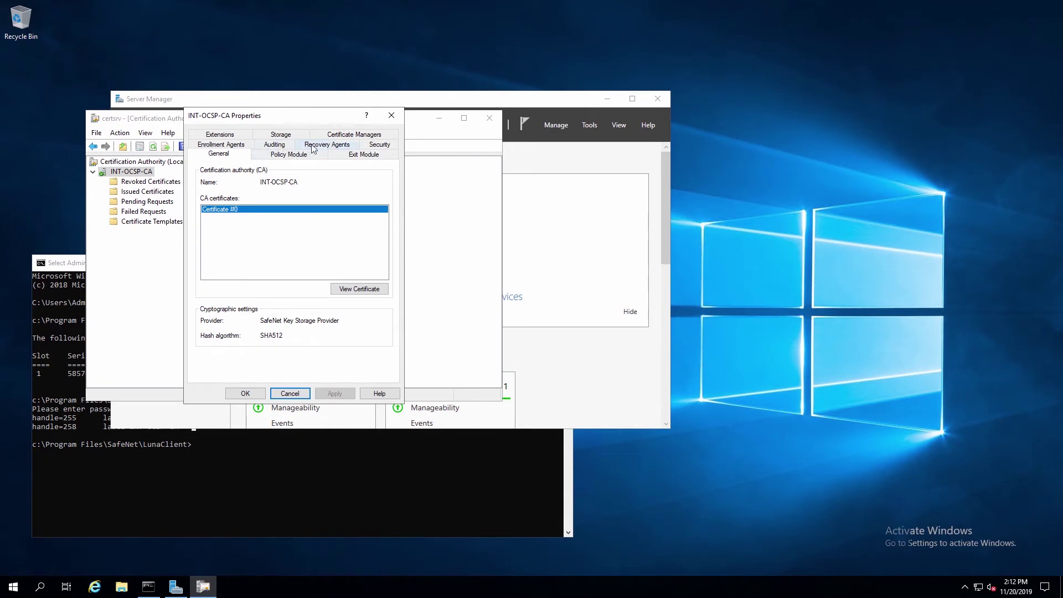
Step: Add the WIN-CA-OCSP computer account to INT-OCSP-CA's security permissions
left_click(380, 145)
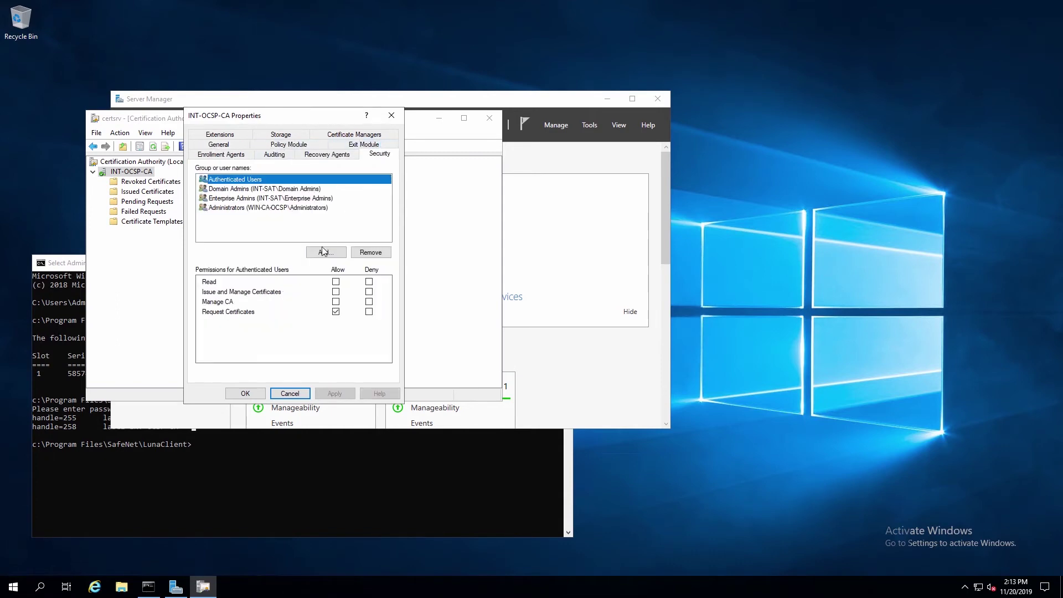
left_click(322, 252)
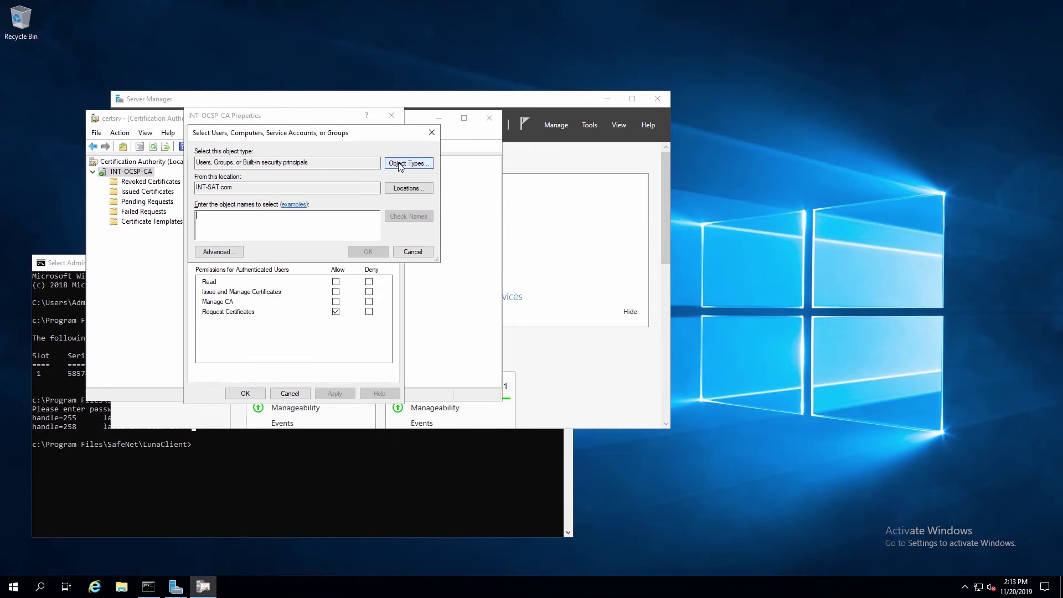
left_click(391, 164)
left_click(215, 217)
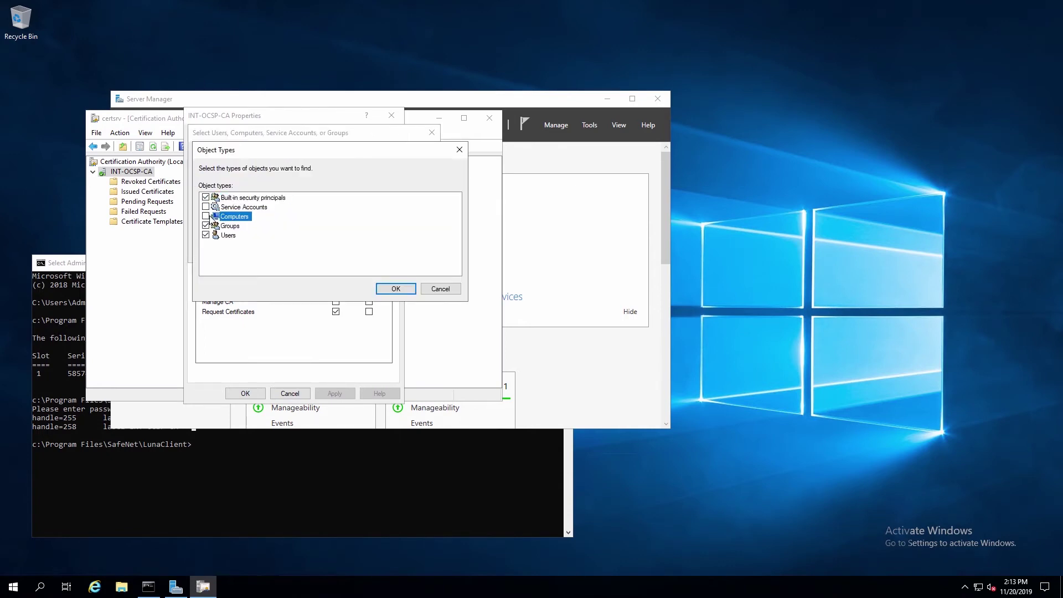
left_click(206, 216)
left_click(391, 289)
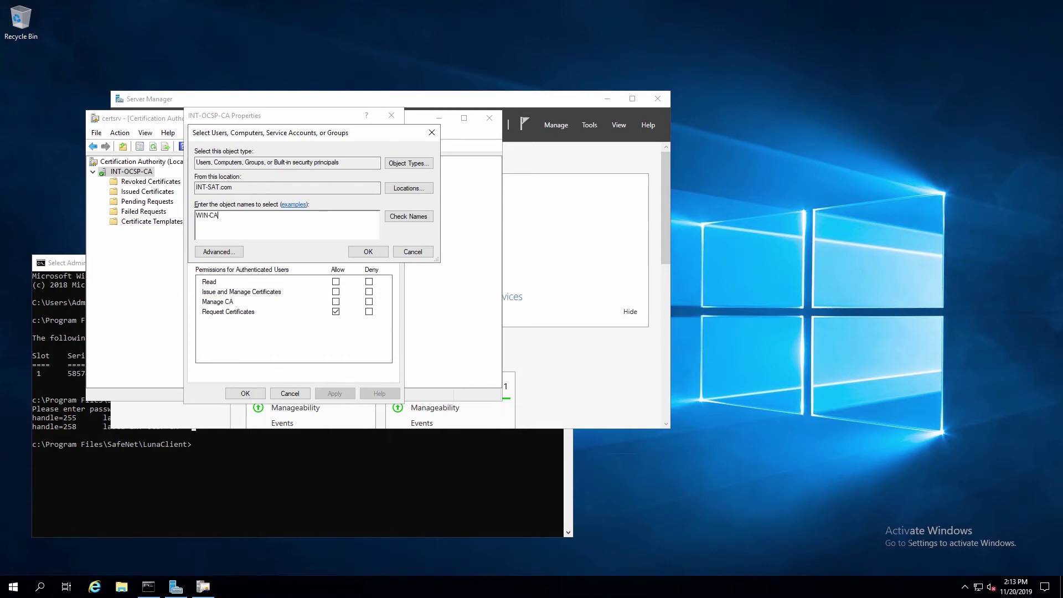
type("OCSP")
left_click(409, 216)
left_click(368, 251)
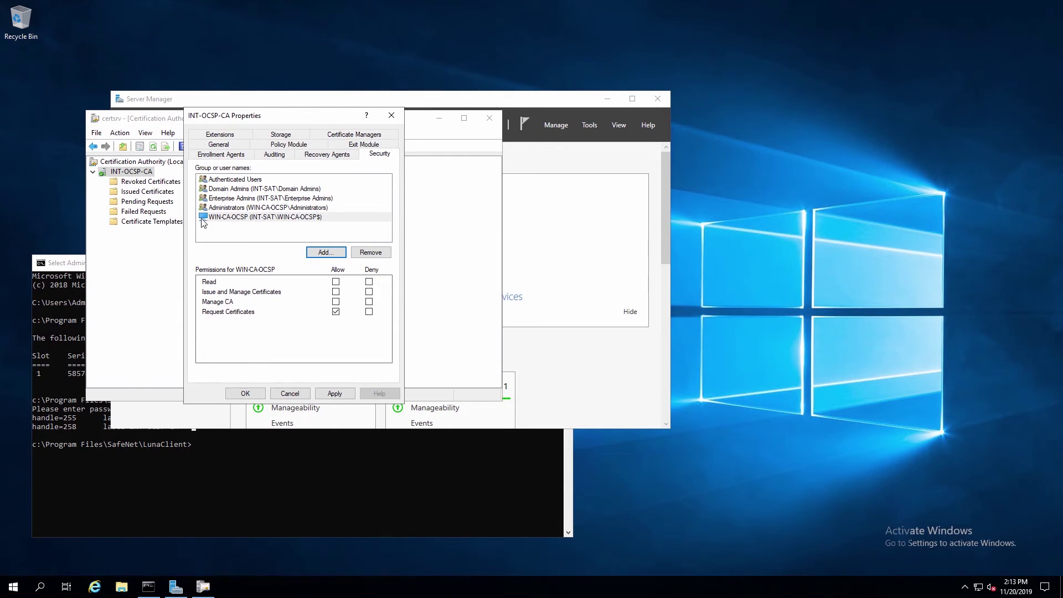
Step: Allow Request Certificates for Domain Admins, Enterprise Admins and Administrators, and apply
left_click(238, 191)
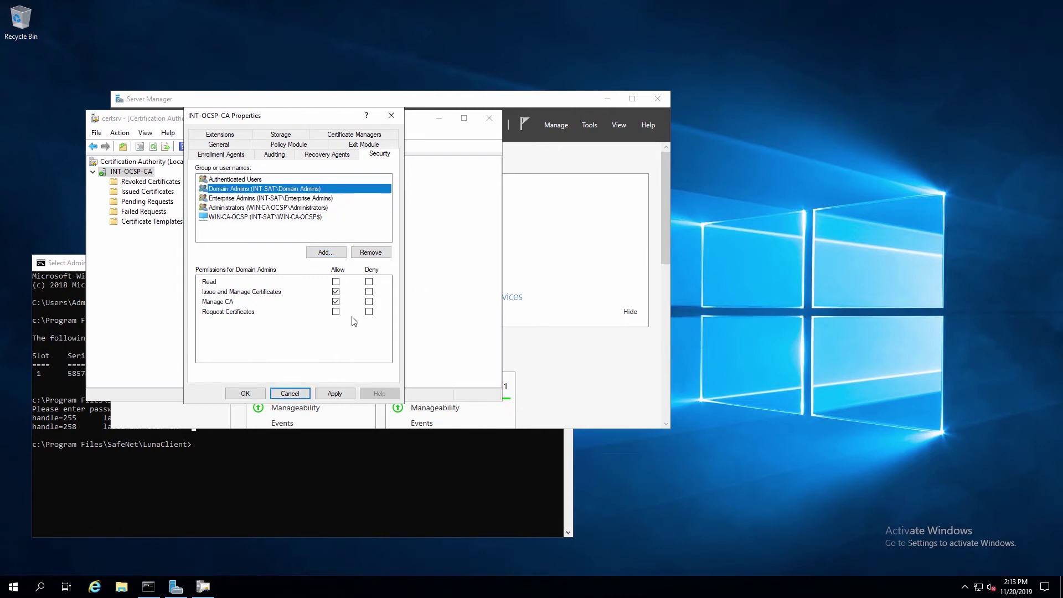
left_click(336, 311)
left_click(243, 198)
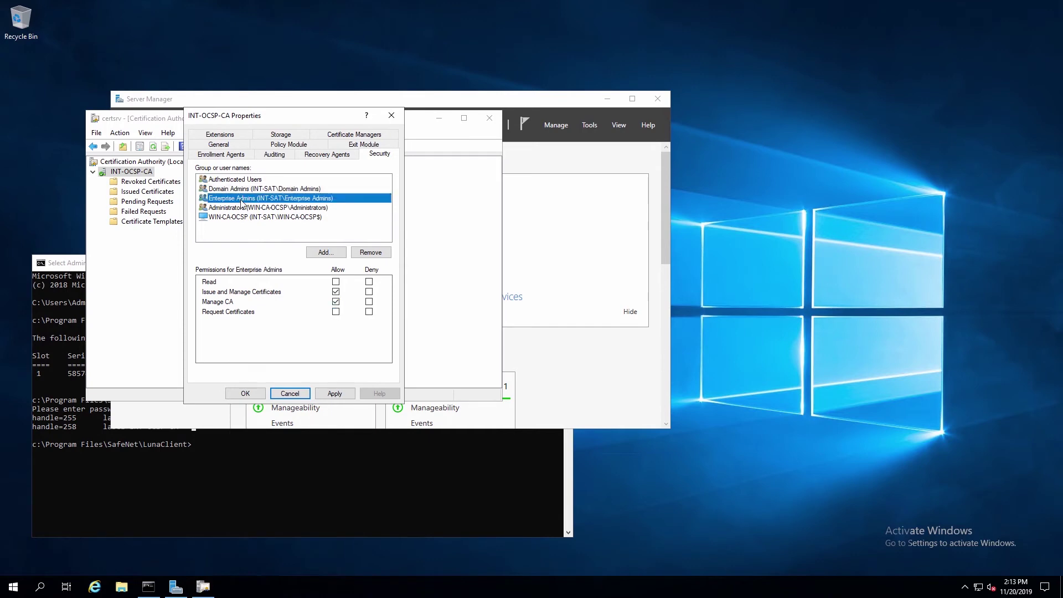
left_click(336, 312)
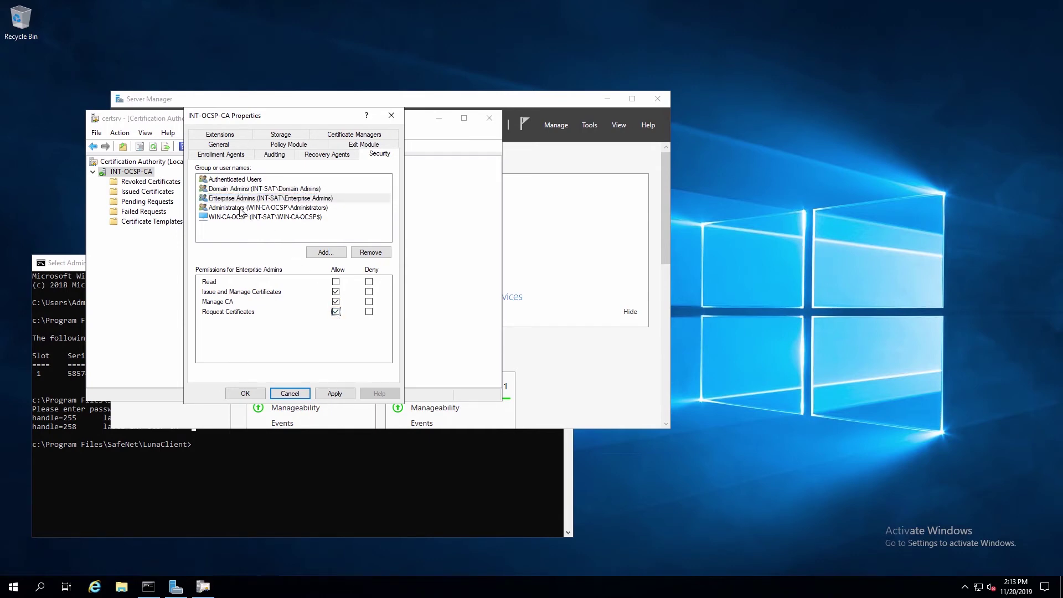
left_click(242, 208)
left_click(336, 312)
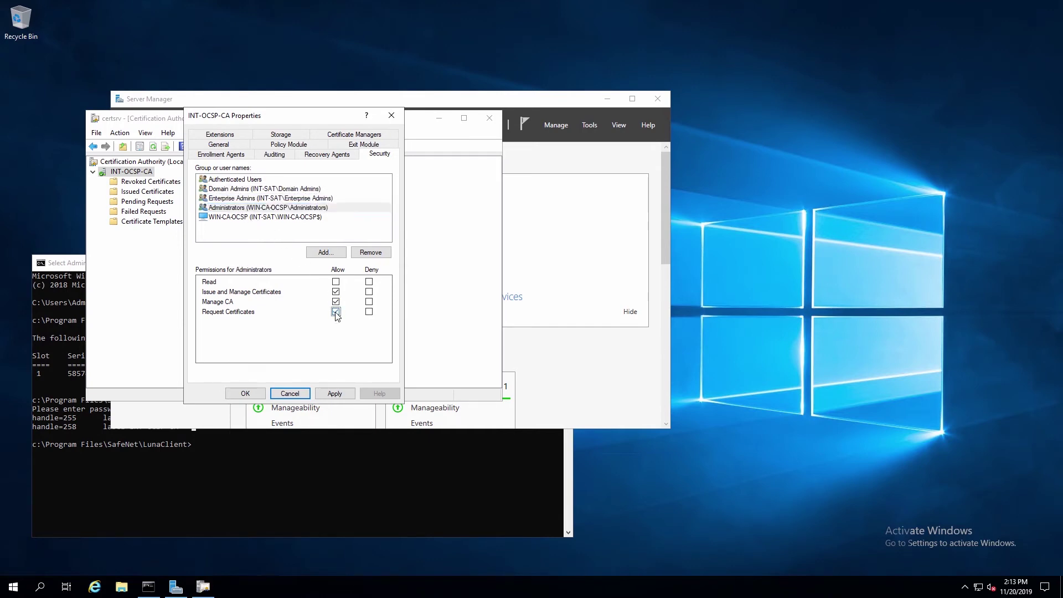
left_click(255, 198)
left_click(250, 189)
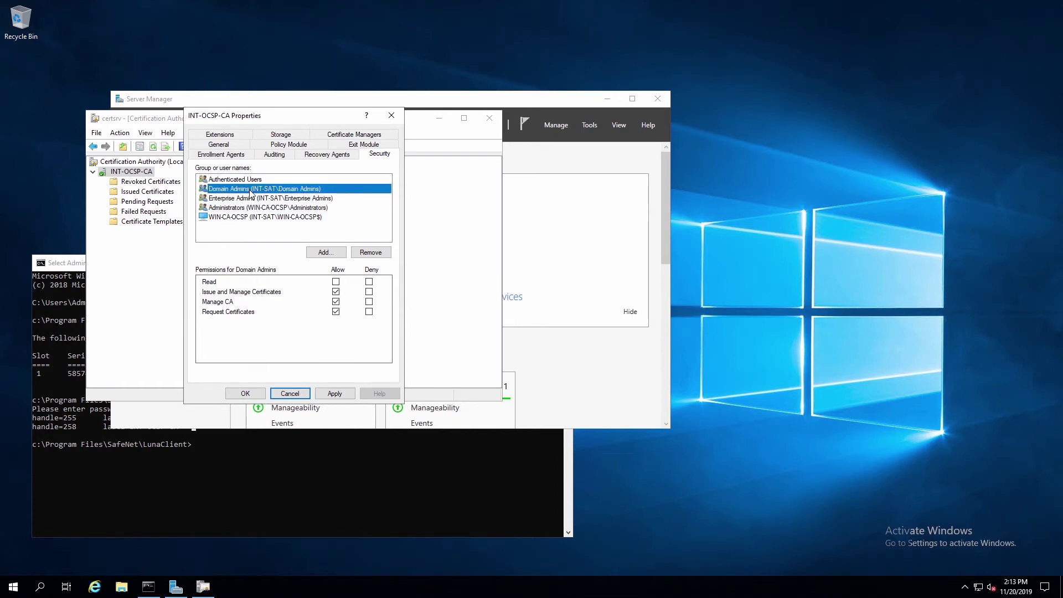
left_click(332, 394)
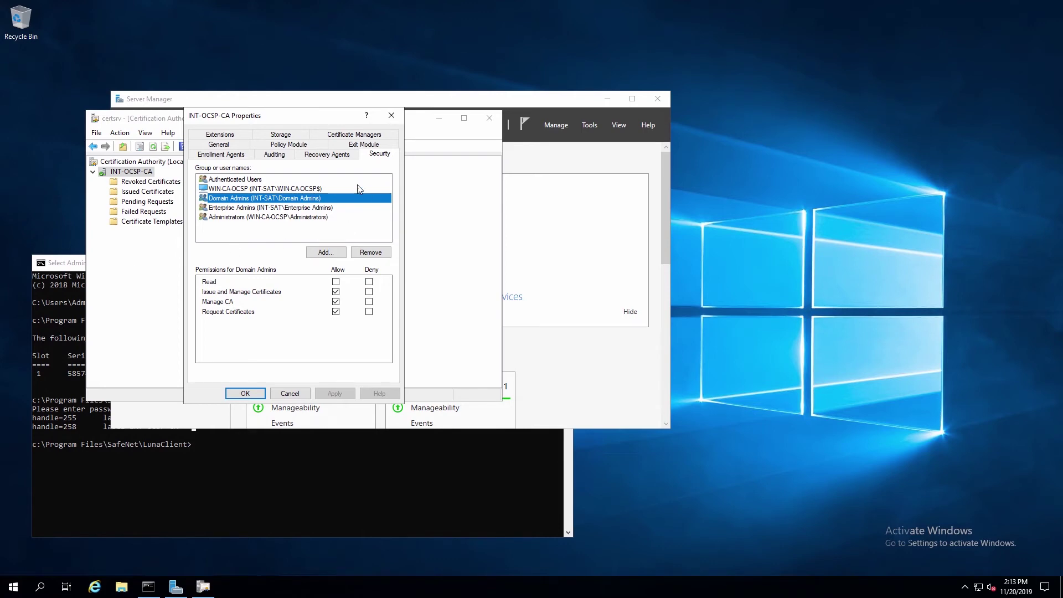
left_click(230, 135)
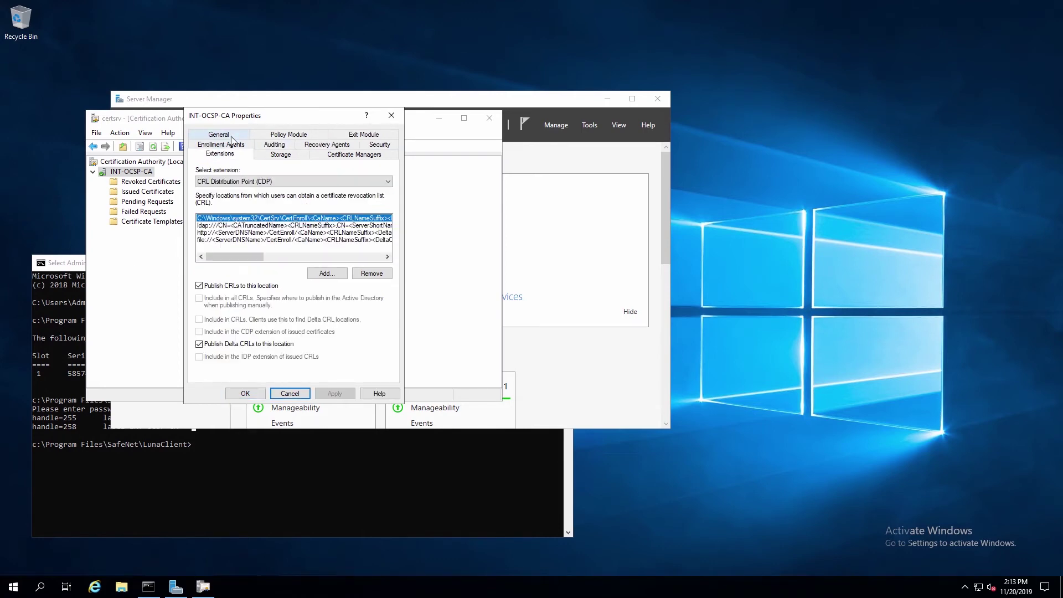
left_click(281, 183)
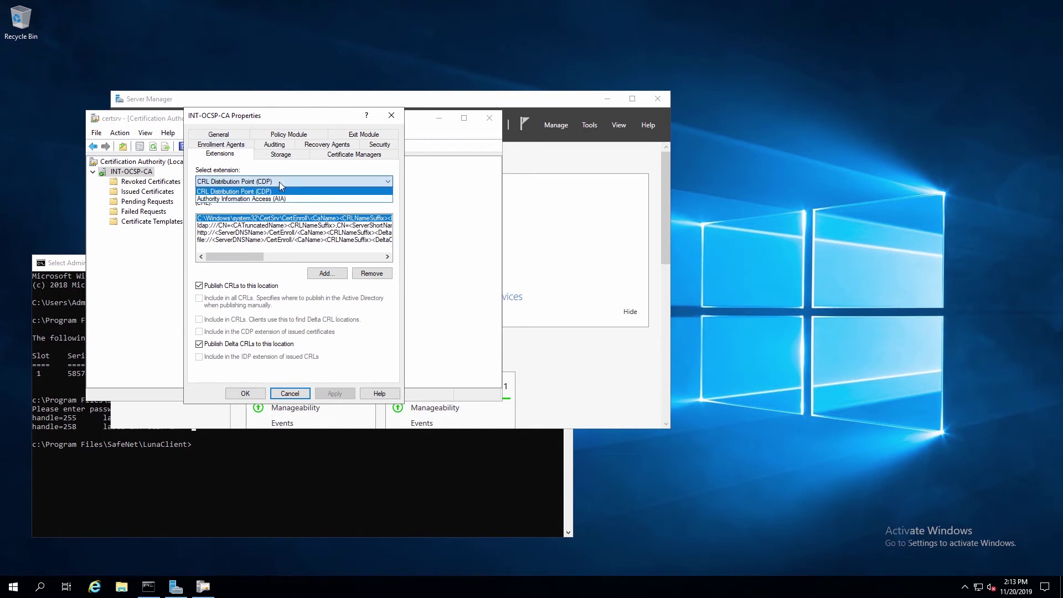
left_click(260, 203)
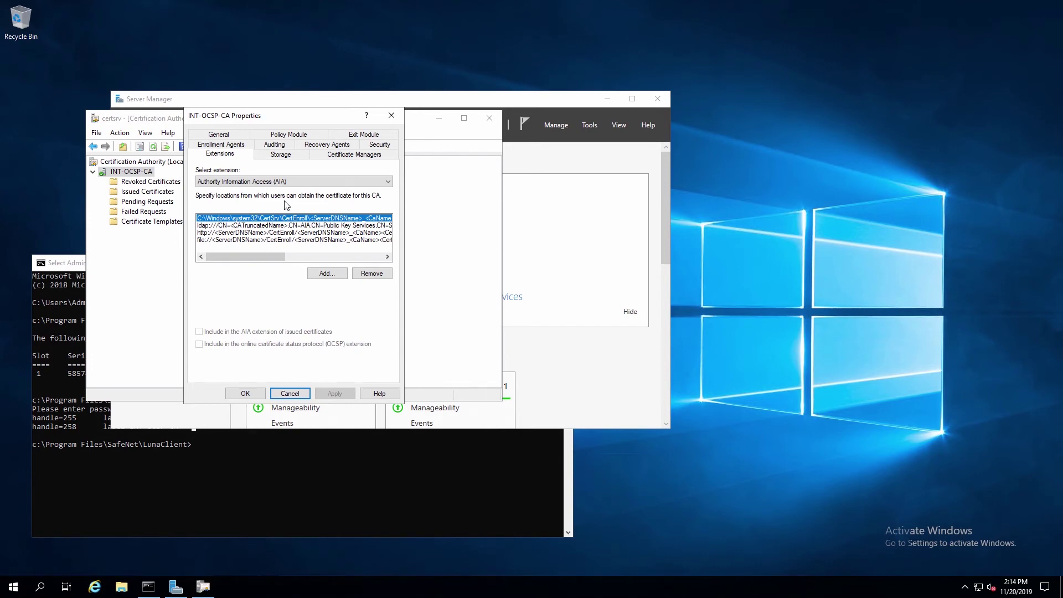
left_click(326, 274)
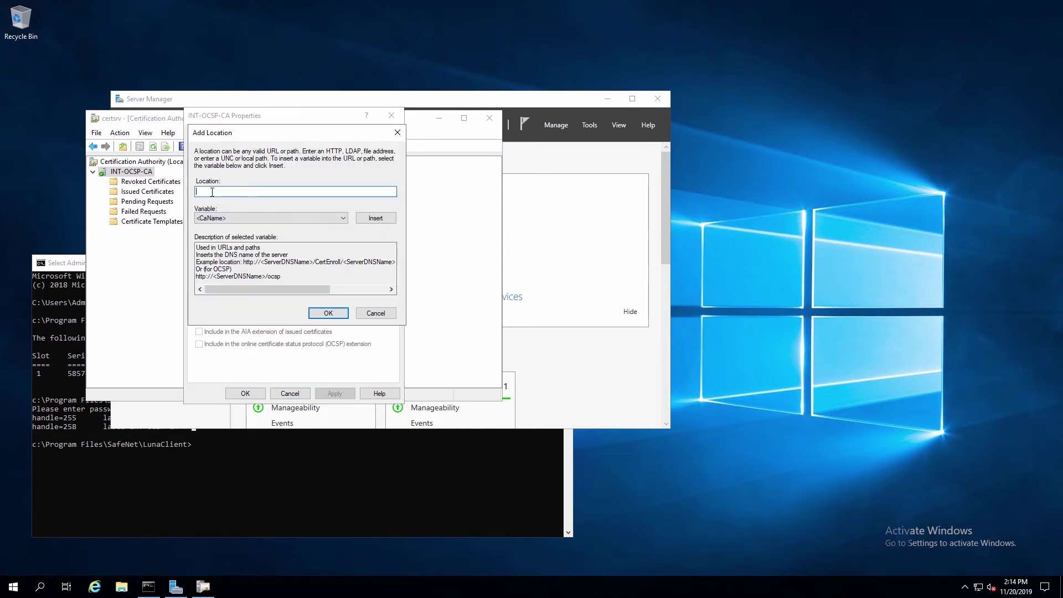
type("http://WIN-CA-OCSP/ocsp")
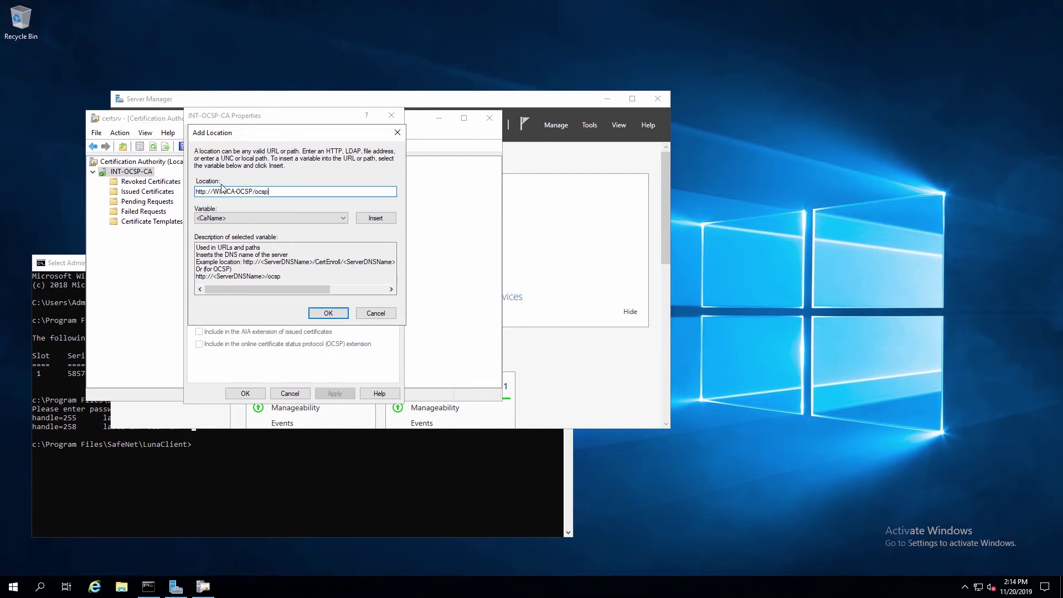
left_click(329, 314)
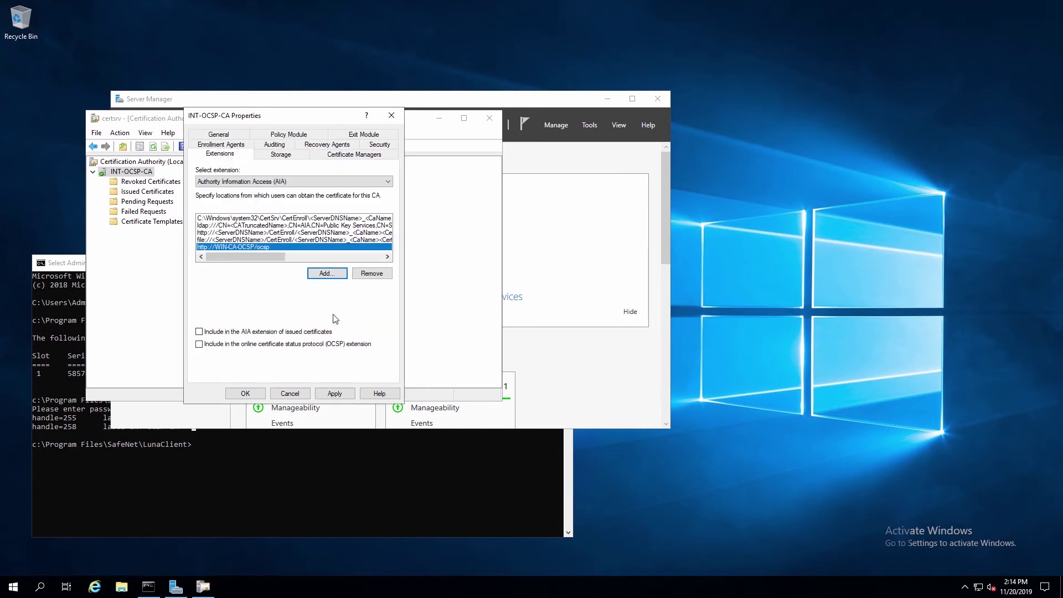
left_click(199, 332)
left_click(199, 345)
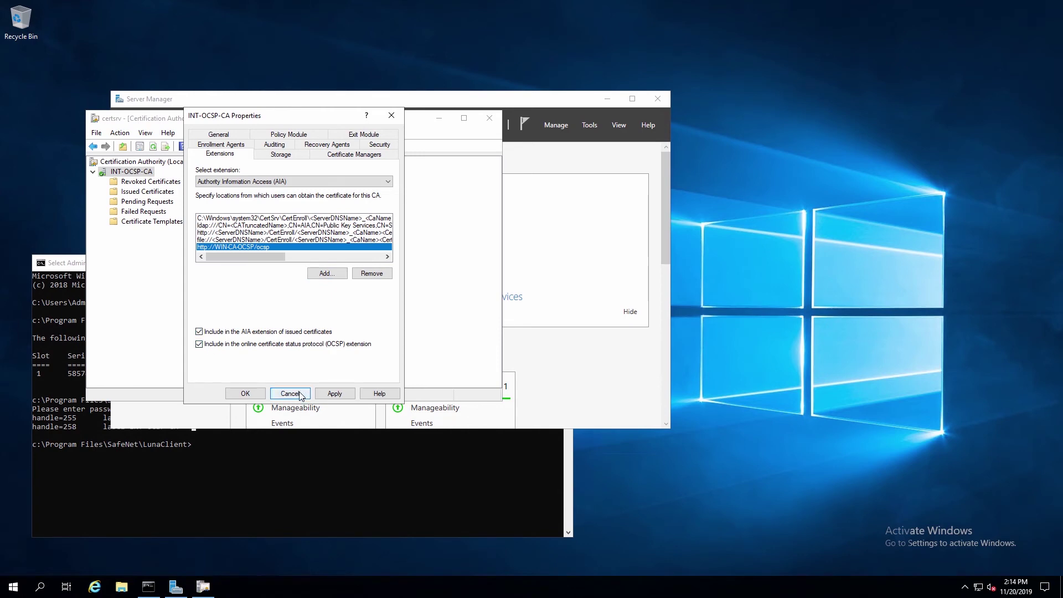
Step: Apply the extension changes, restart Certificate Services, and close the CA properties
left_click(335, 394)
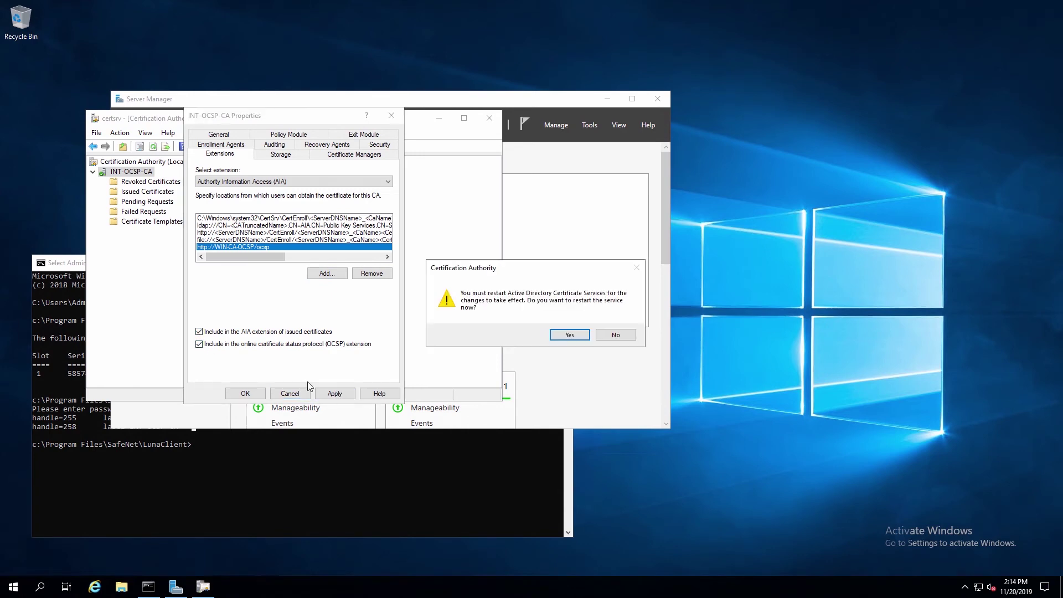
left_click(570, 334)
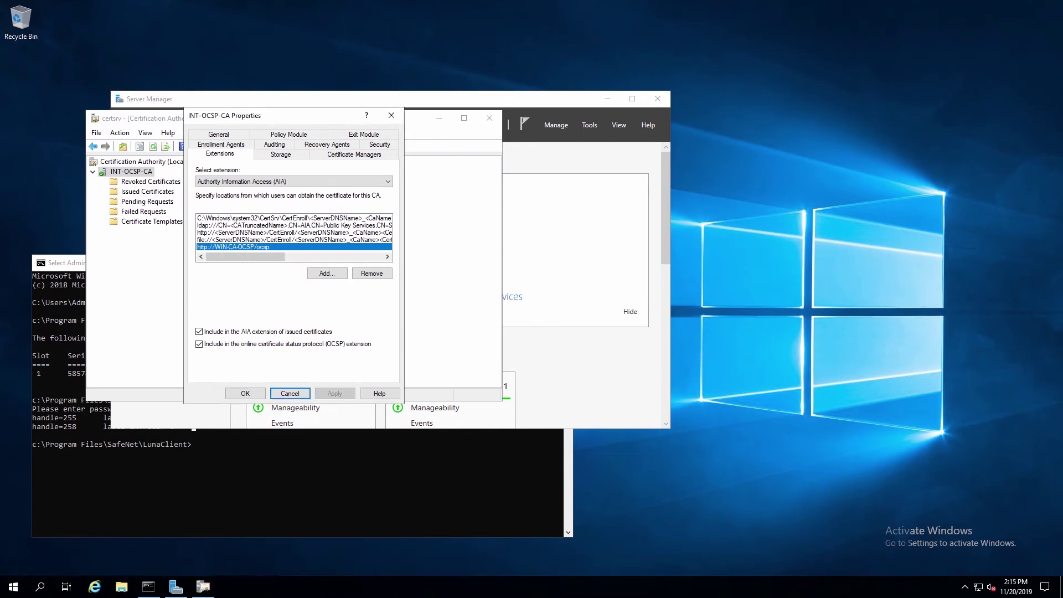
left_click(253, 392)
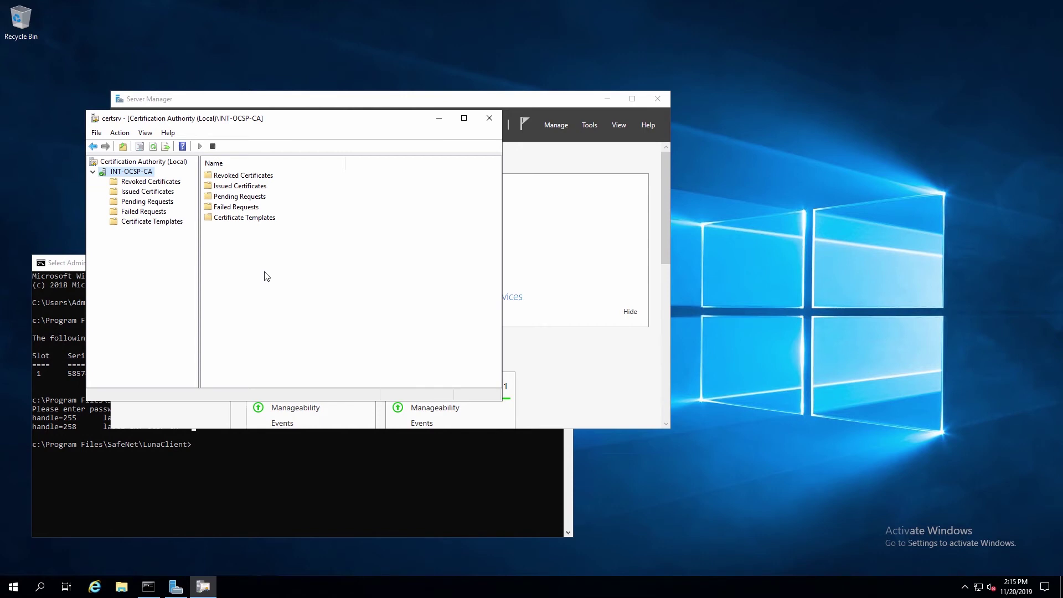
Step: Issue the OCSP Response Signing certificate template from INT-OCSP-CA, then close the console
left_click(147, 224)
right_click(148, 224)
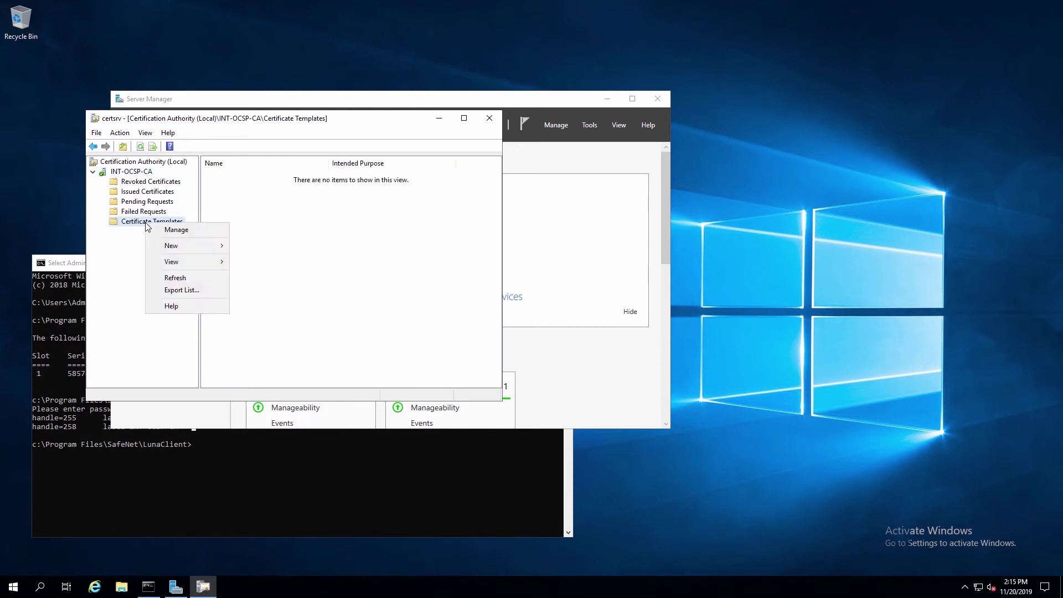
mouse_move(193, 245)
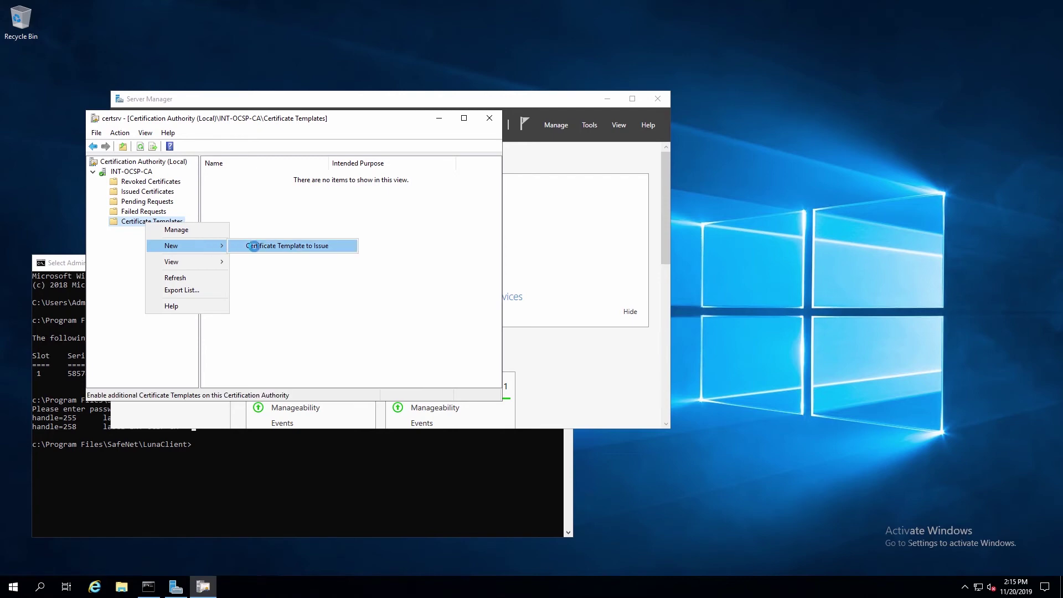
left_click(246, 250)
scroll(224, 279, "down", 1)
scroll(223, 279, "down", 5)
left_click(181, 277)
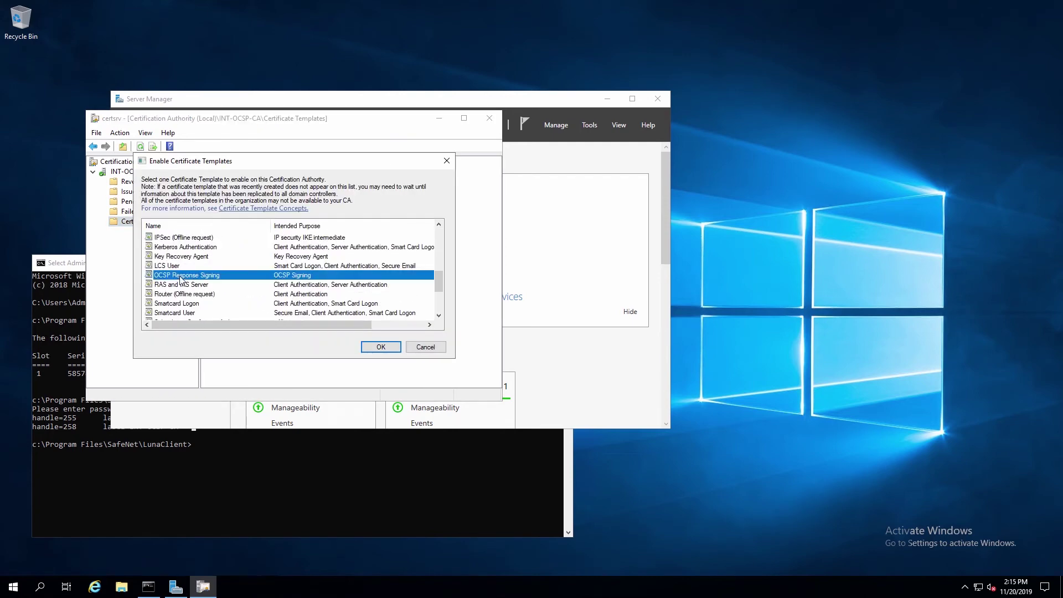
left_click(380, 348)
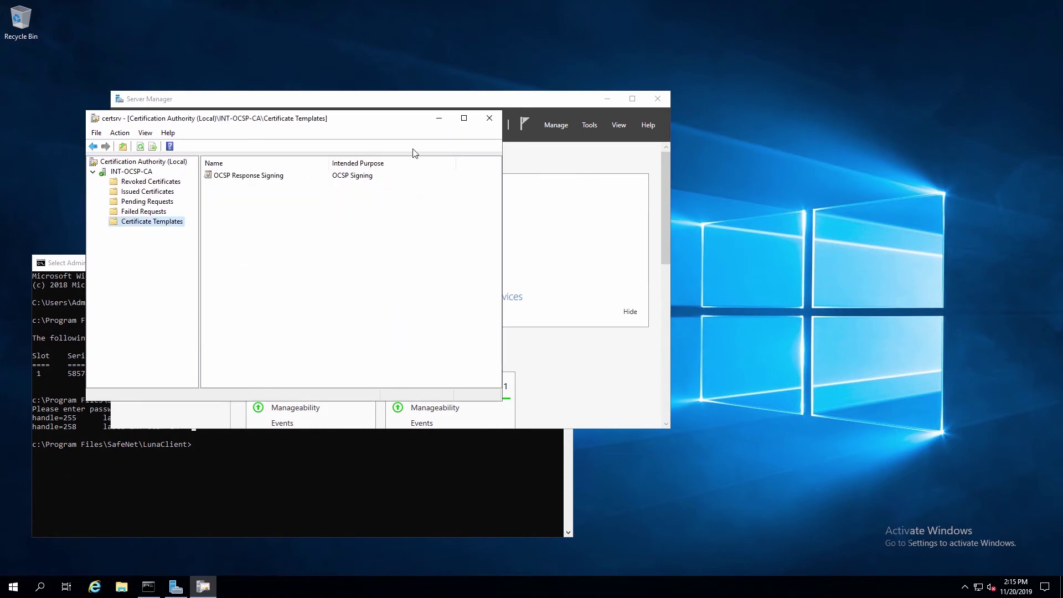
left_click(489, 118)
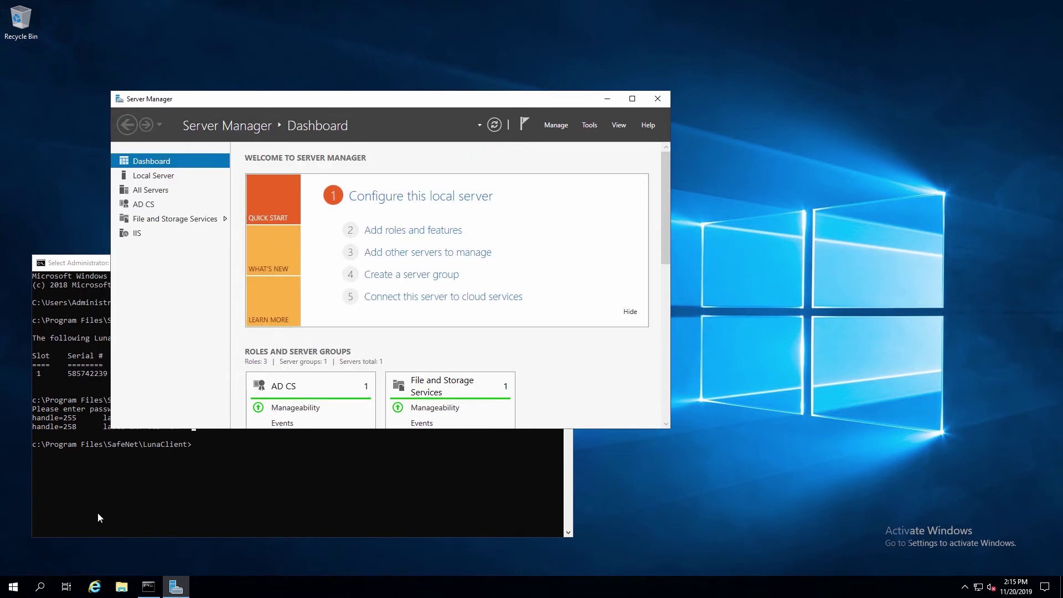
Step: Launch Services and open the Online Responder Service properties
left_click(13, 586)
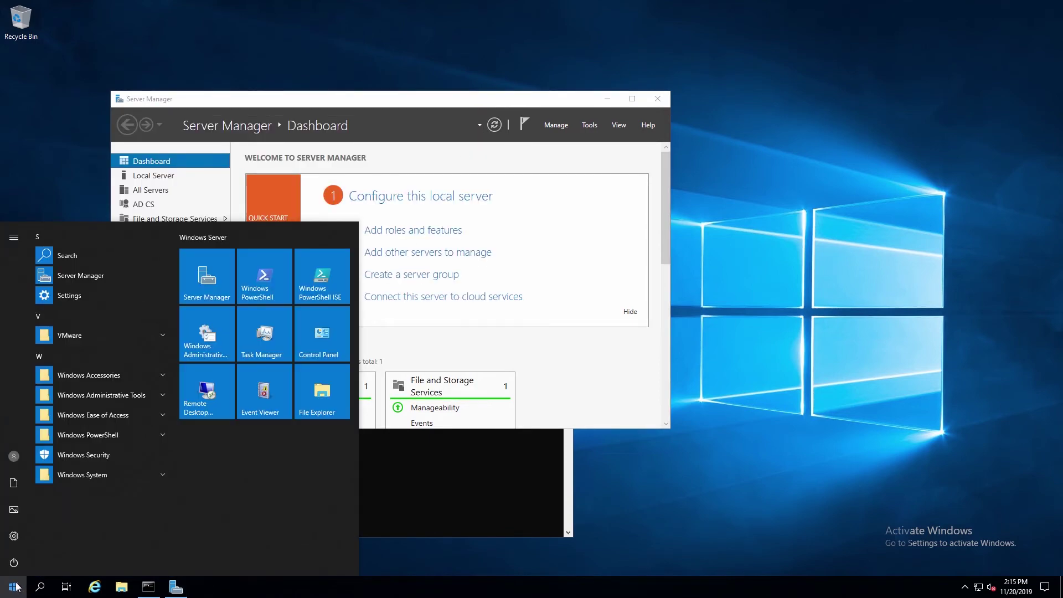
left_click(94, 397)
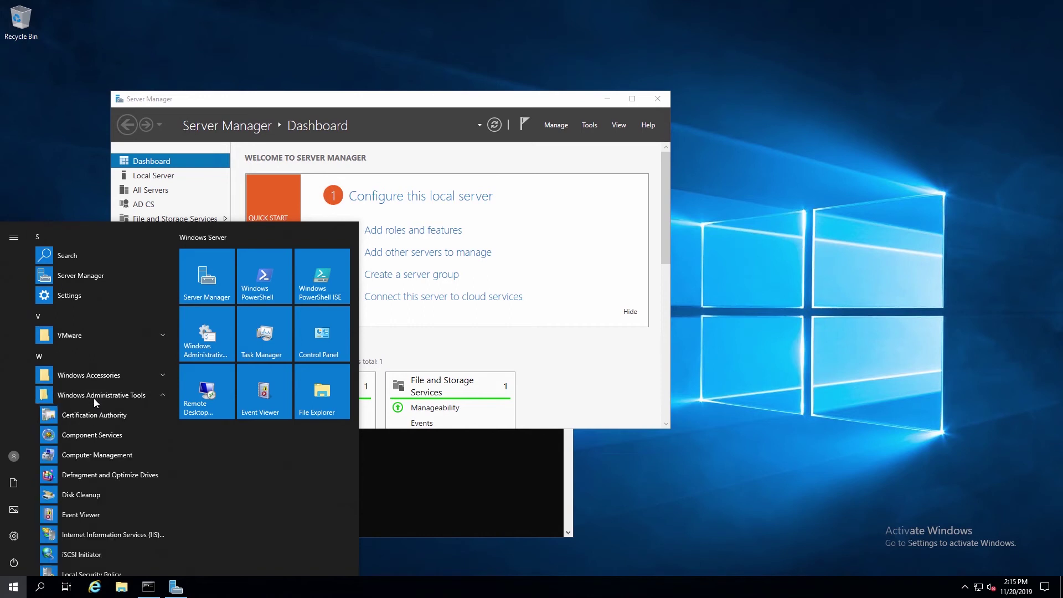
scroll(102, 441, "down", 3)
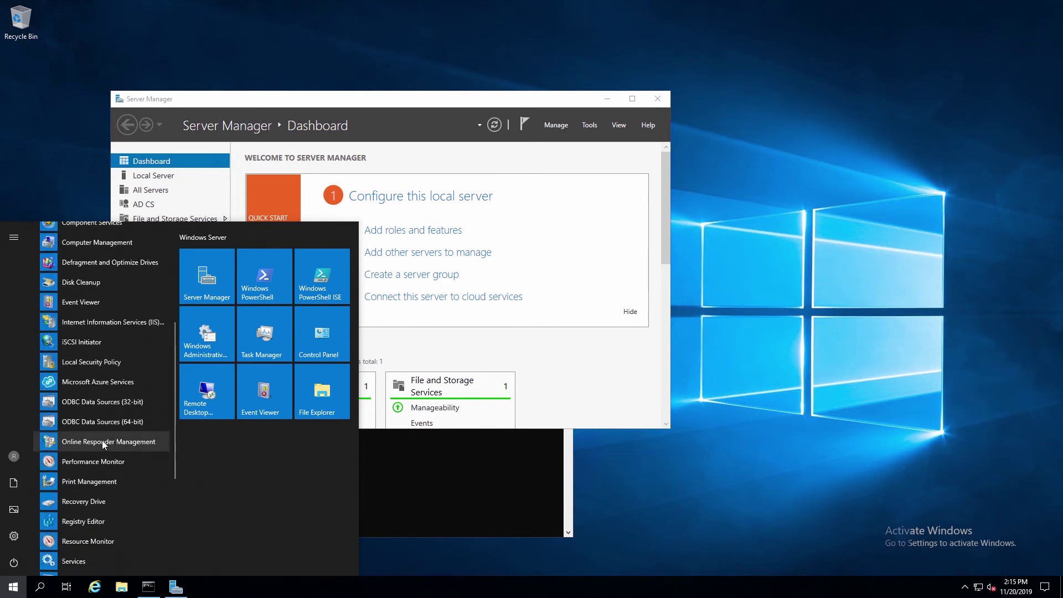
left_click(78, 559)
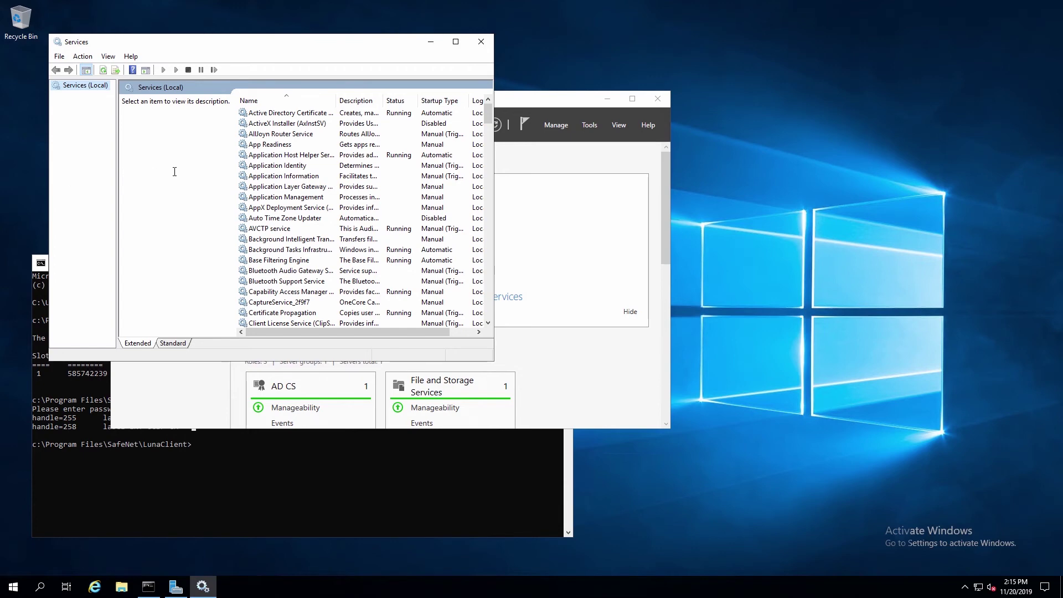
scroll(311, 212, "down", 12)
scroll(311, 213, "down", 20)
scroll(311, 213, "down", 2)
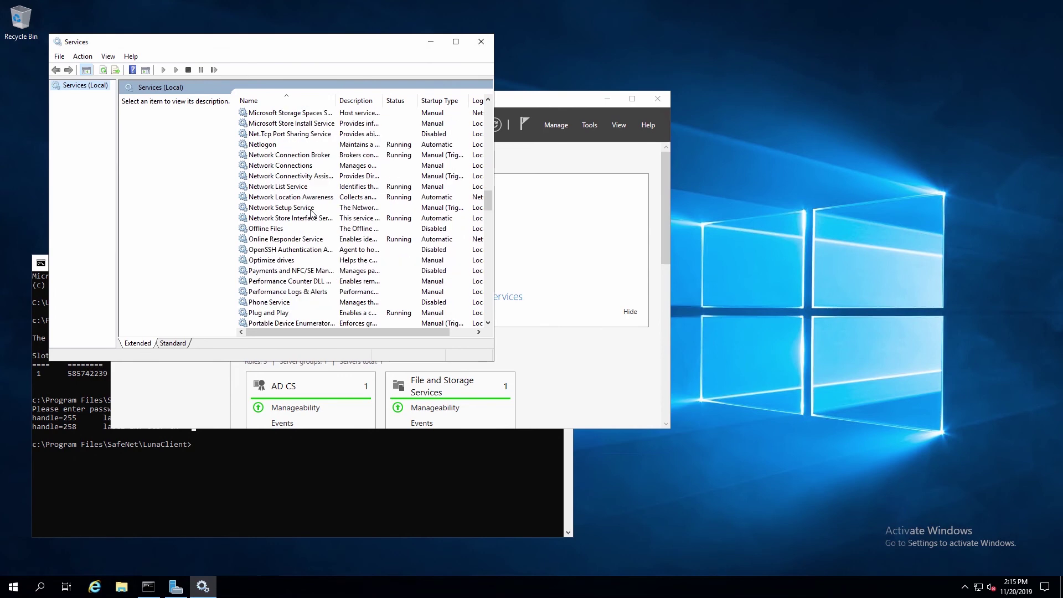
left_click(283, 242)
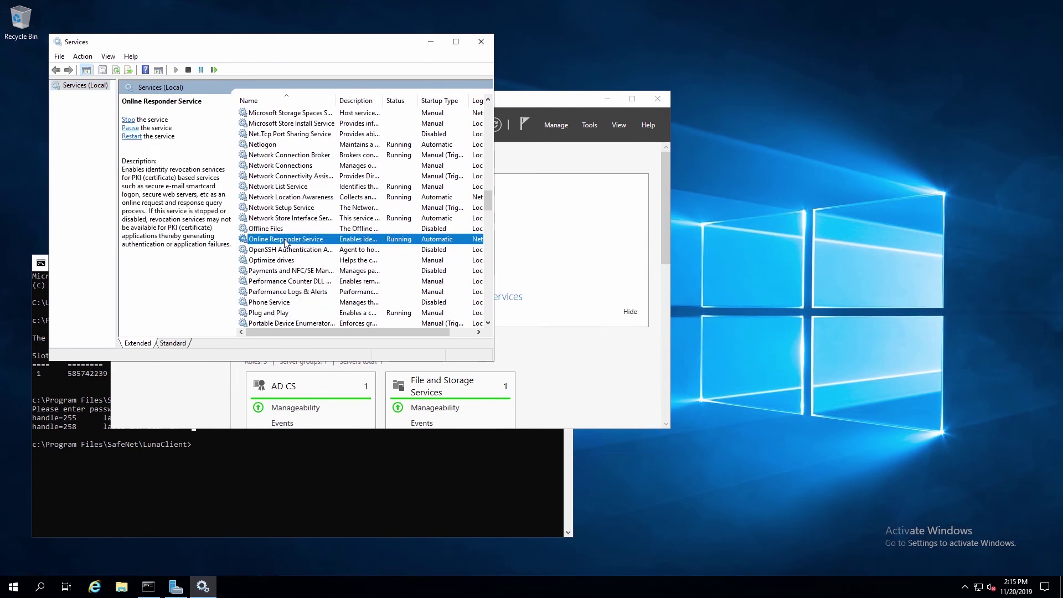
right_click(284, 239)
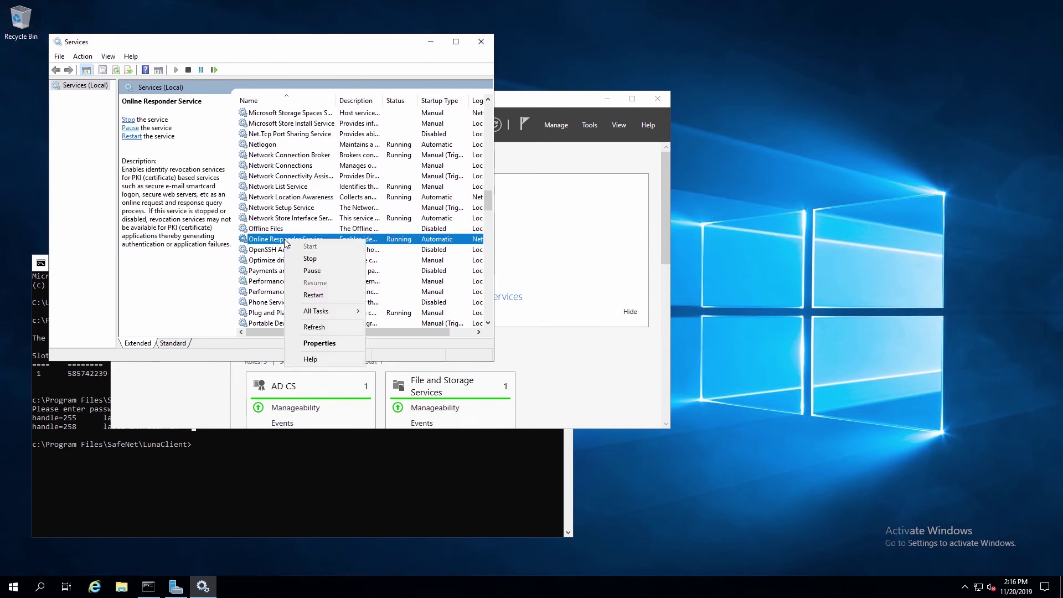
left_click(320, 343)
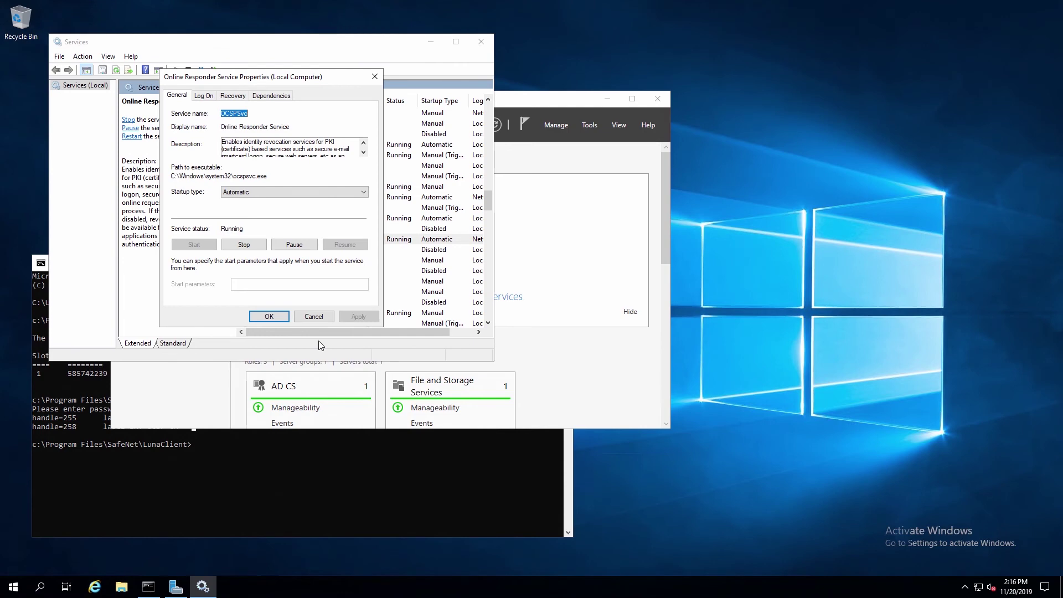
Step: Set the service to log on as Local System with desktop interaction, then restart it
left_click(204, 95)
left_click(175, 126)
left_click(184, 136)
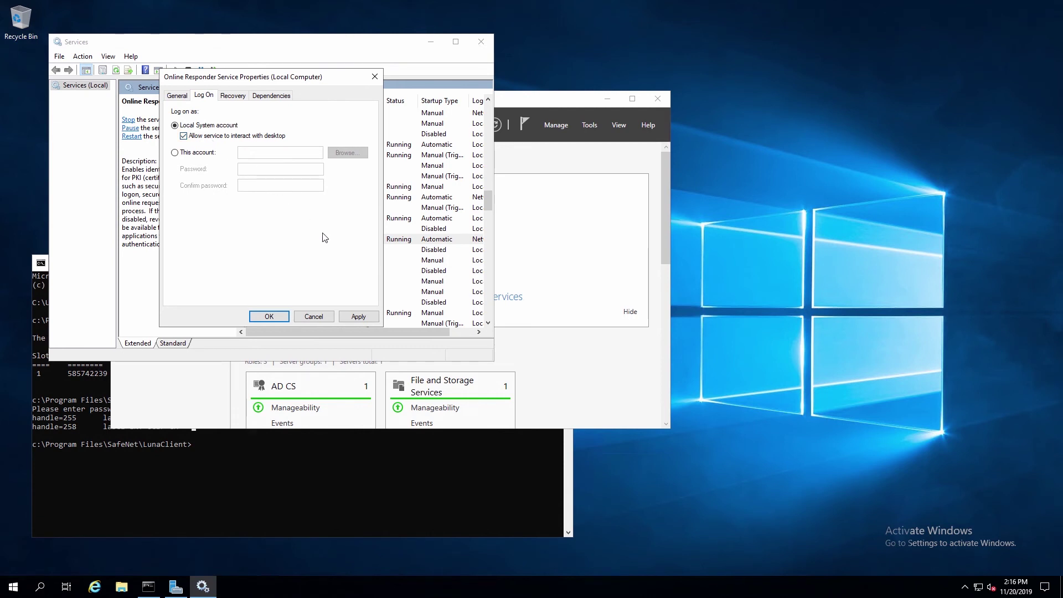
left_click(359, 318)
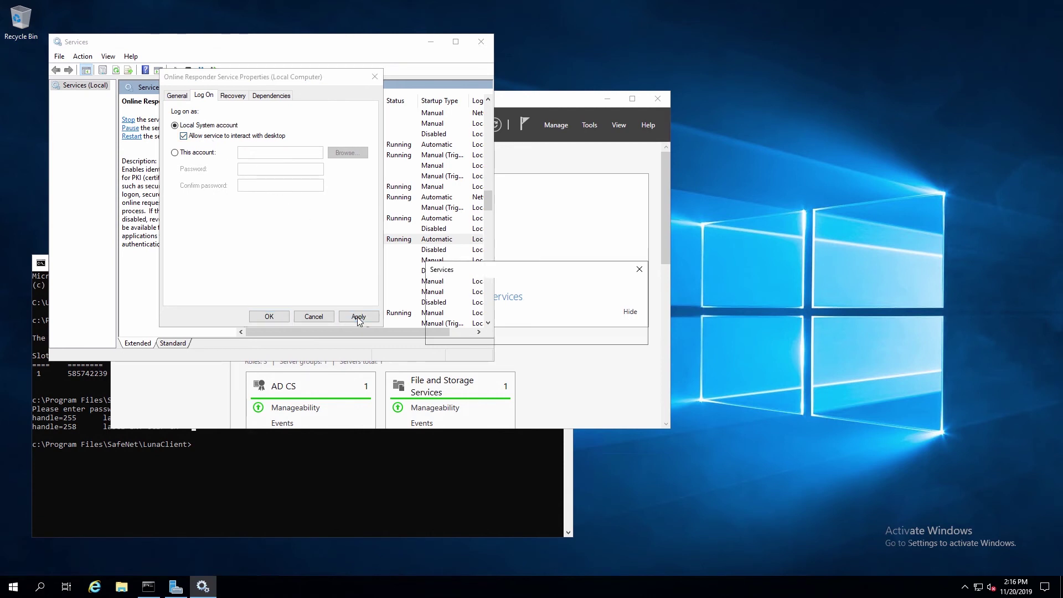
left_click(616, 333)
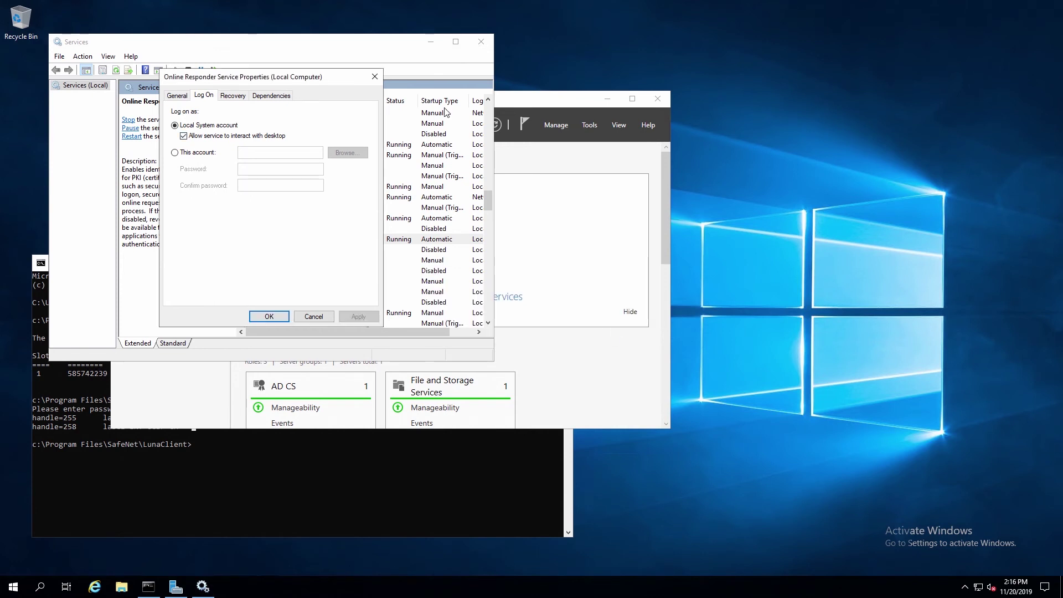
left_click(269, 317)
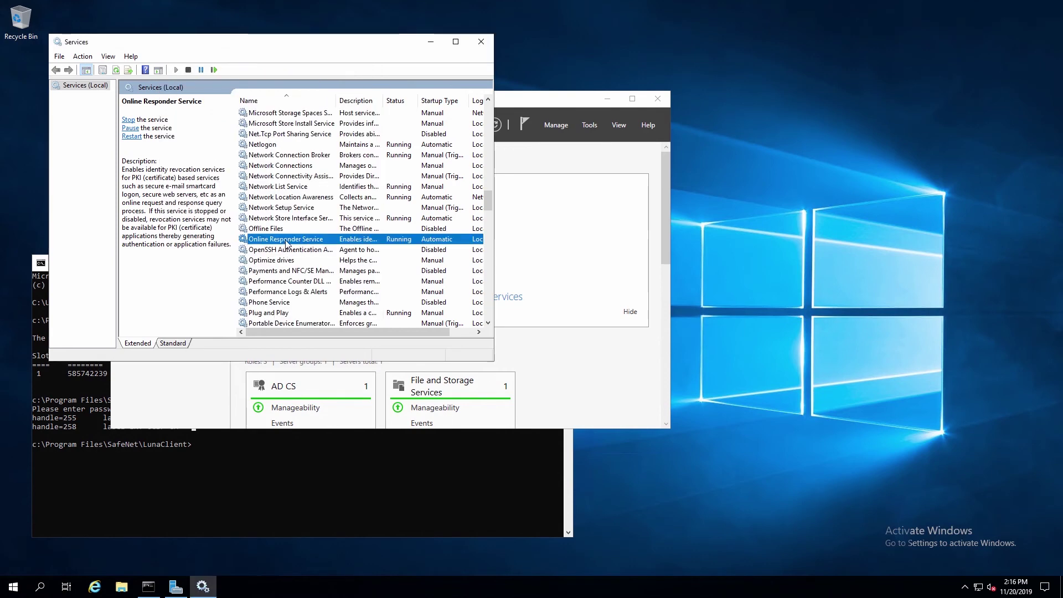
right_click(286, 240)
left_click(314, 296)
Step: Close Services, launch Online Responder Management, and select the Revocation Configuration node
left_click(480, 41)
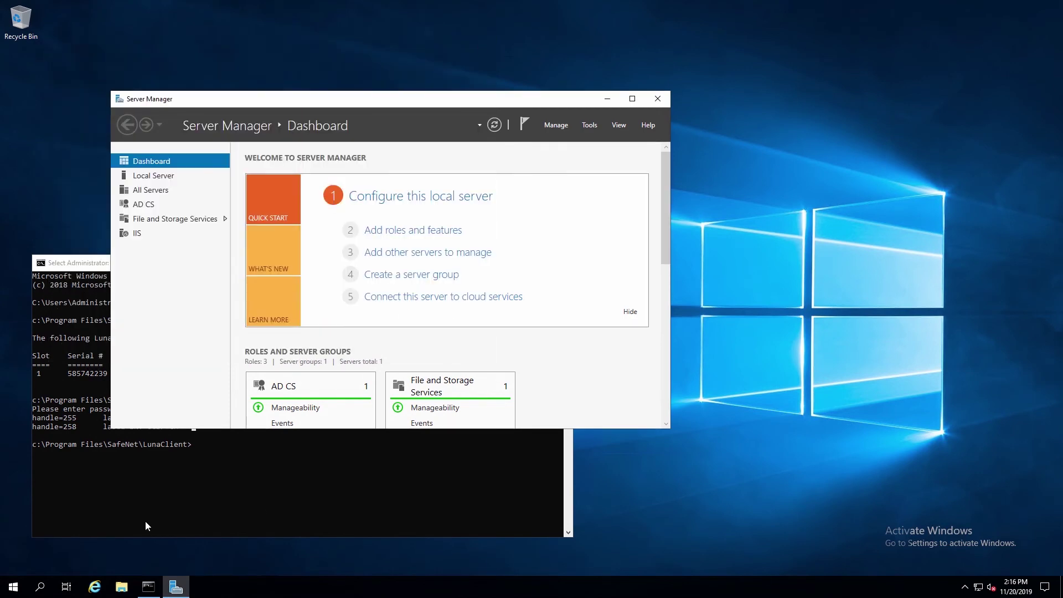
left_click(15, 588)
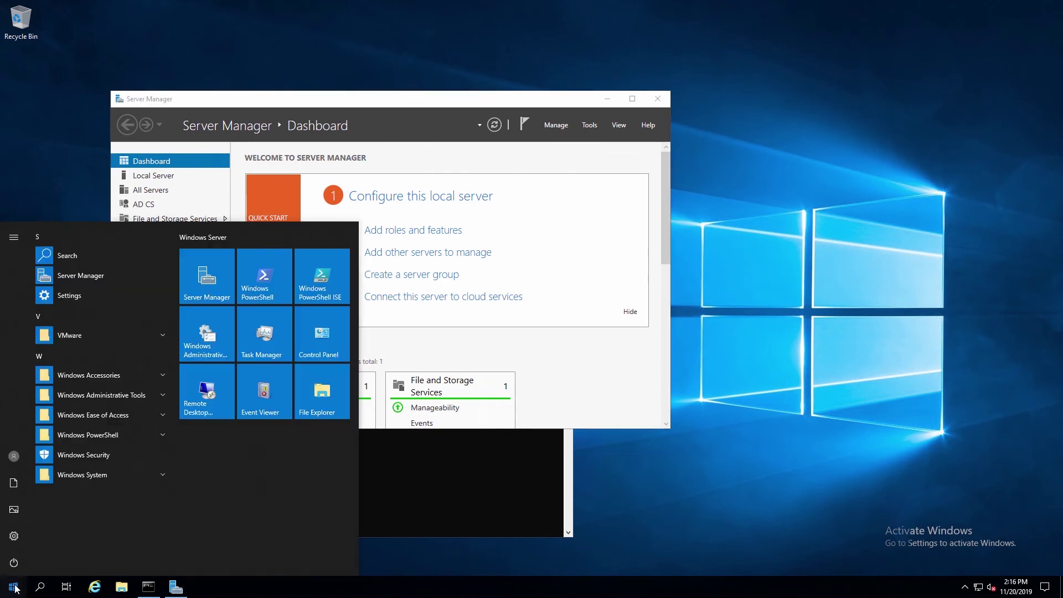
left_click(95, 394)
scroll(124, 476, "down", 5)
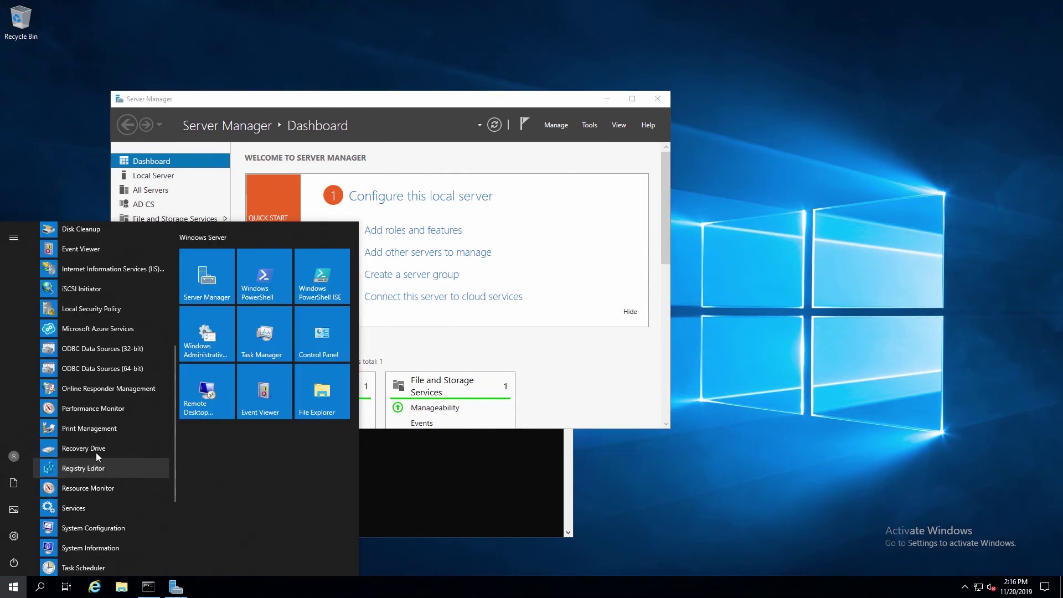
left_click(98, 390)
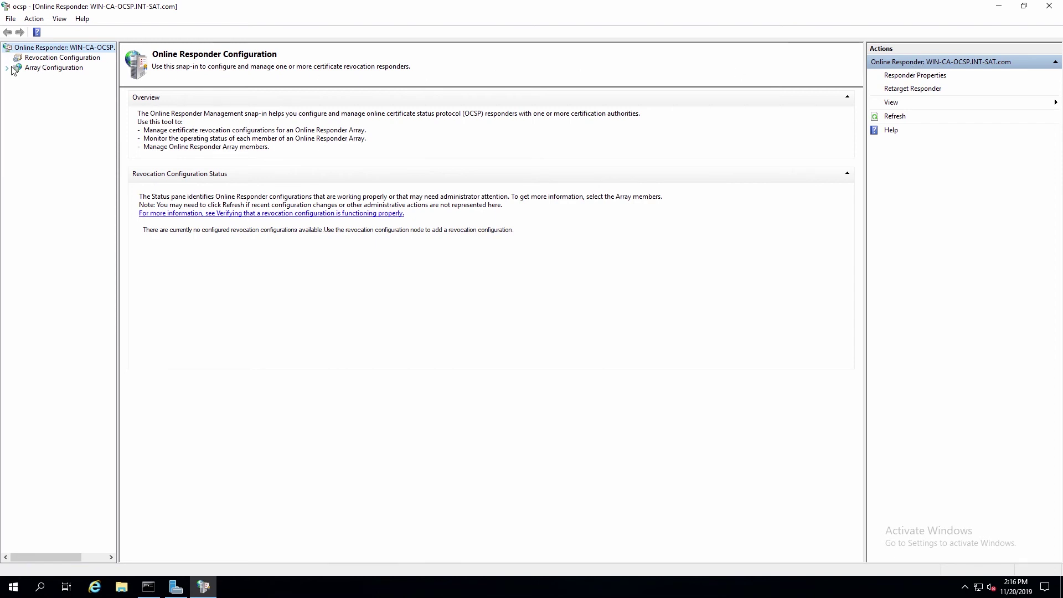
left_click(45, 61)
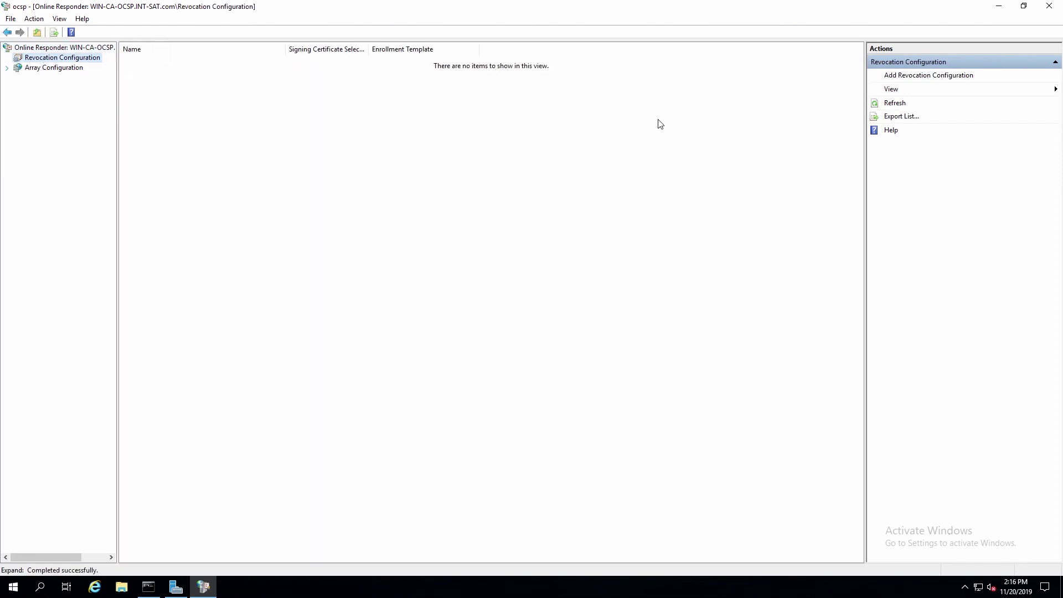
Step: Start a new revocation configuration named 'TestCon'
left_click(907, 75)
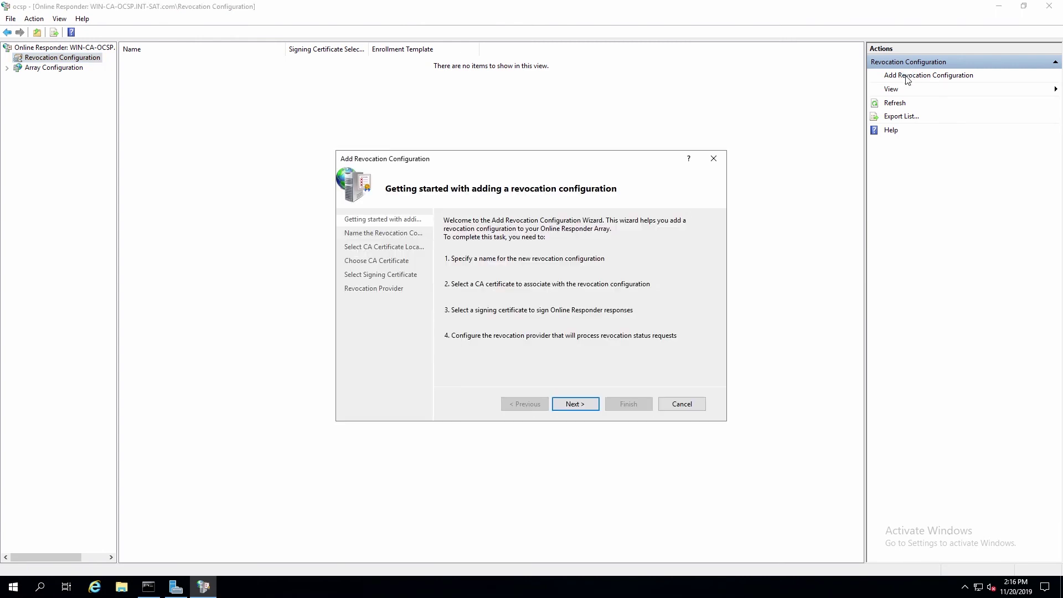
left_click(579, 404)
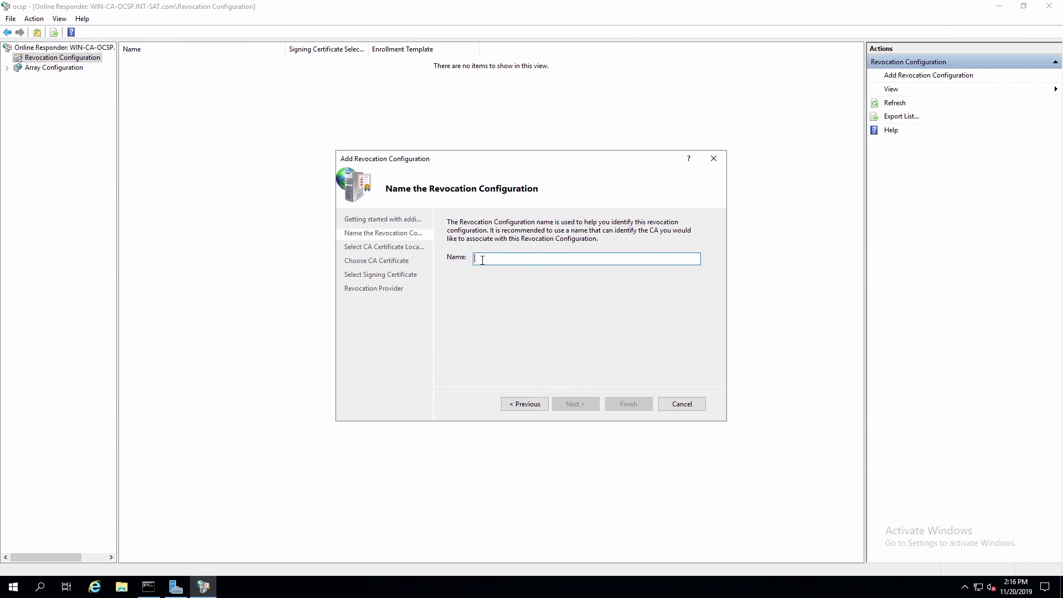
type("TestConfig")
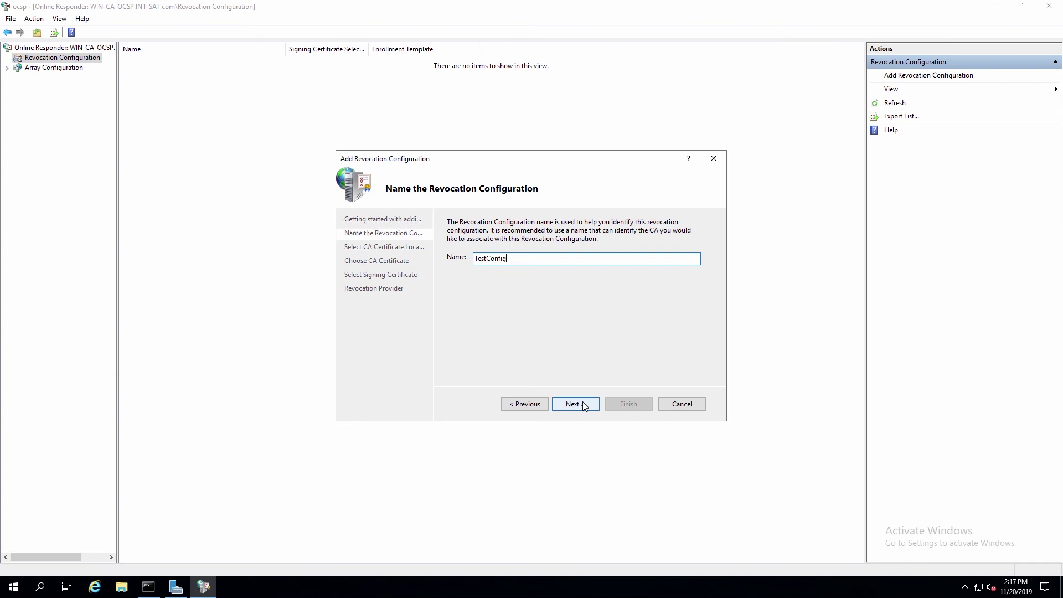
left_click(585, 407)
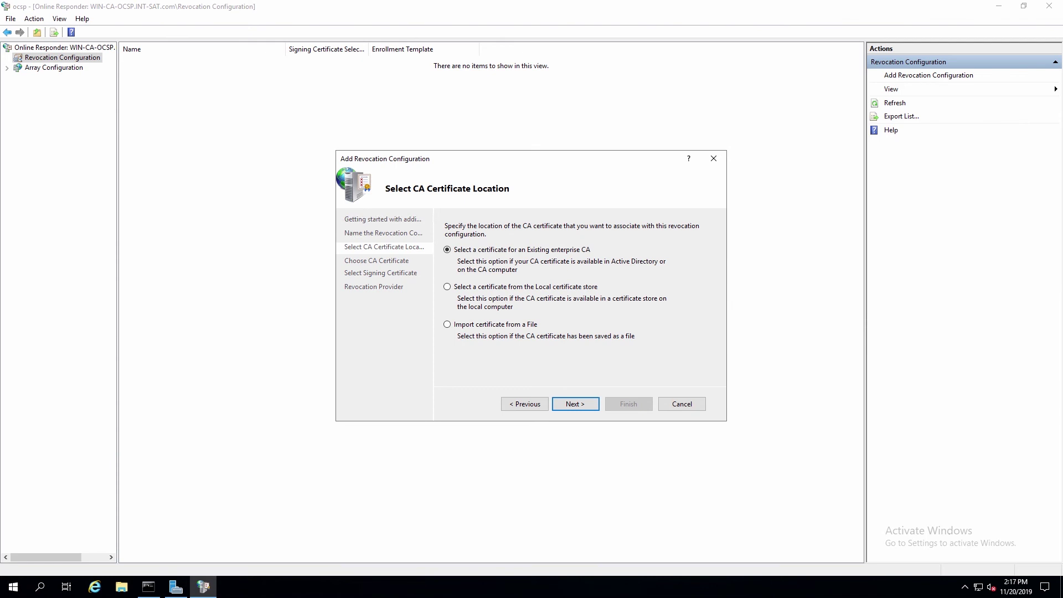
Step: Use existing enterprise CA INT-OCSP-CA with automatic OCSP signing certificate enrolment
left_click(576, 404)
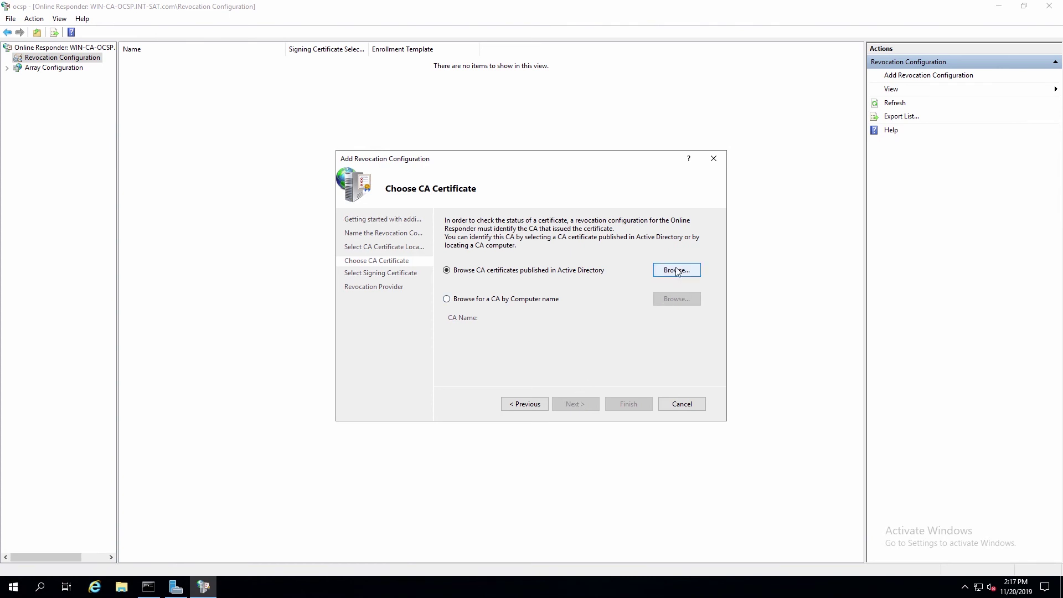
left_click(677, 269)
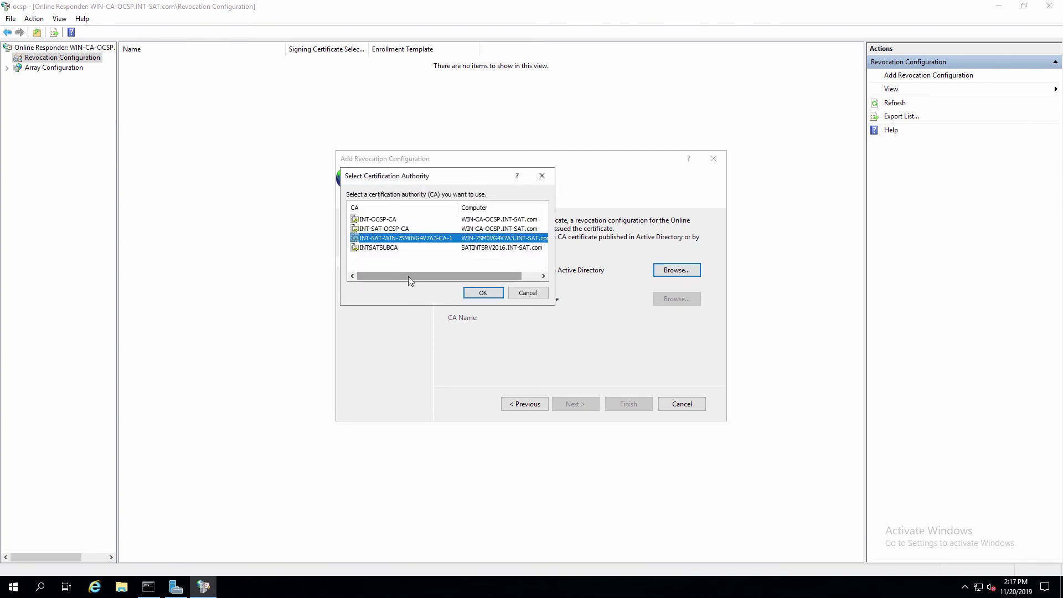
left_click(378, 220)
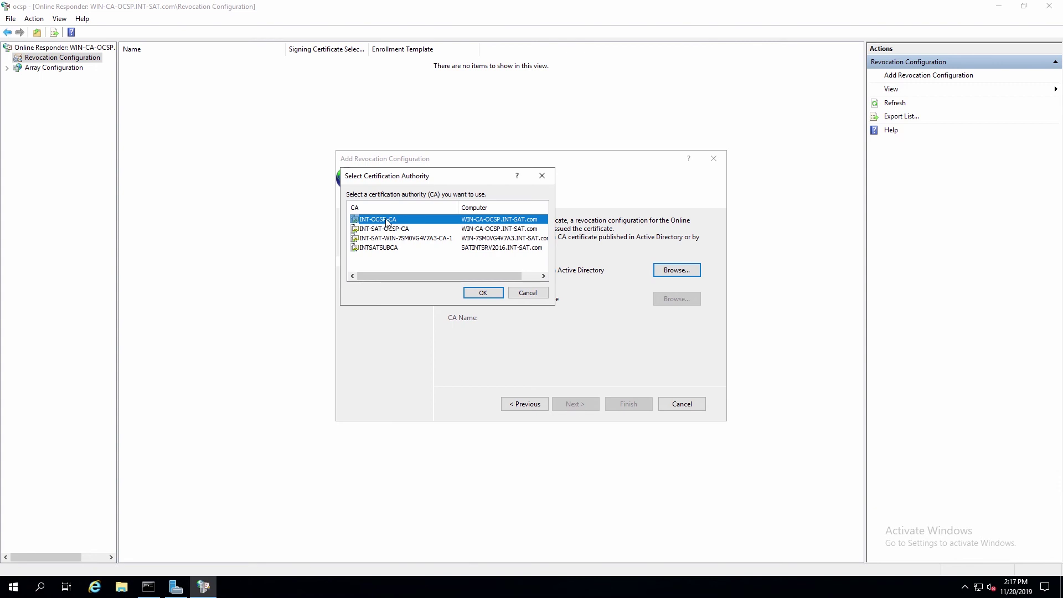
left_click(484, 293)
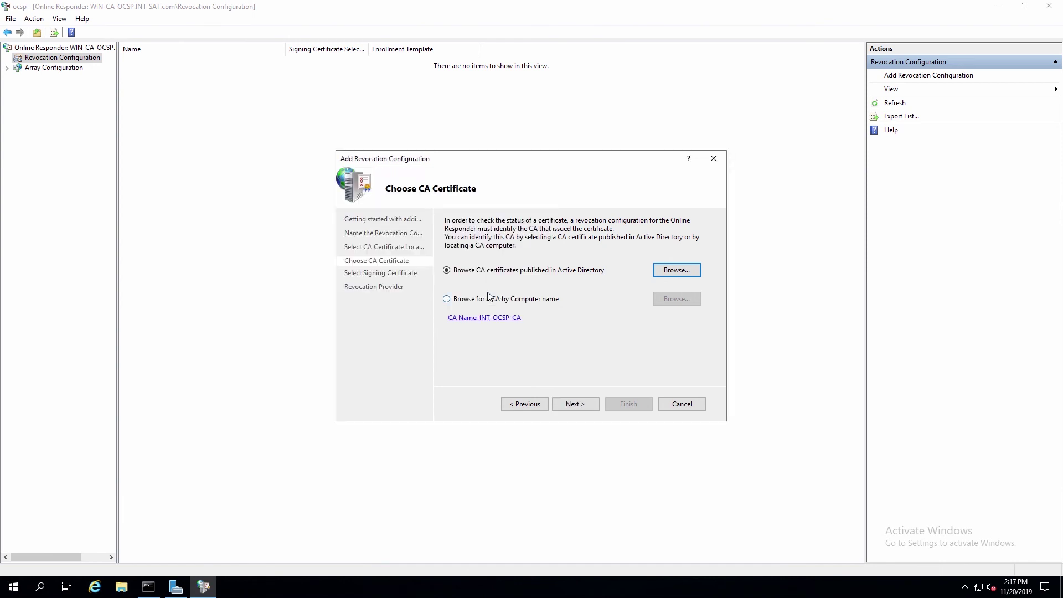
left_click(574, 404)
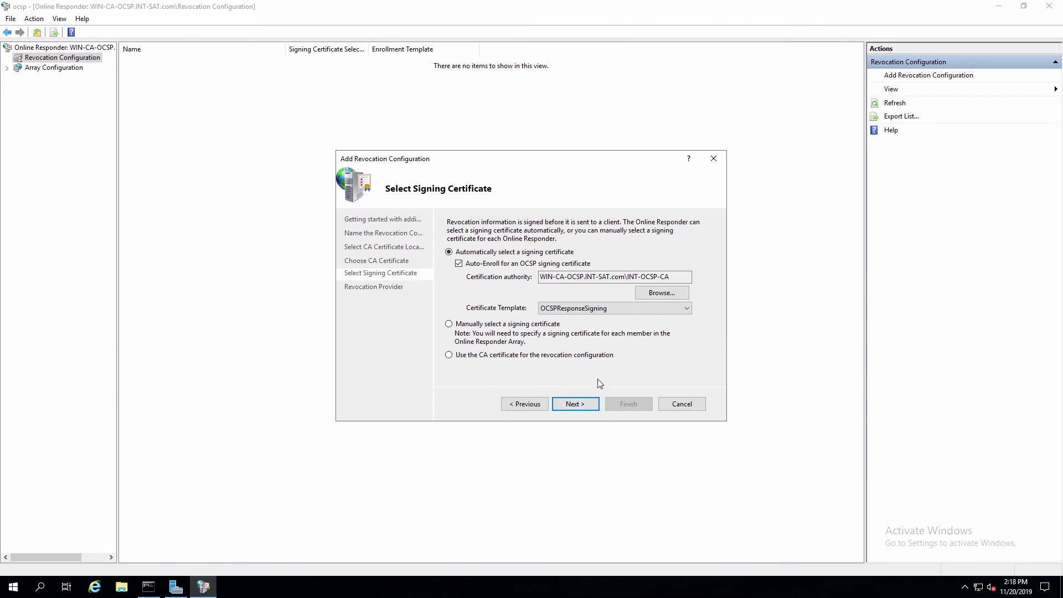
left_click(585, 405)
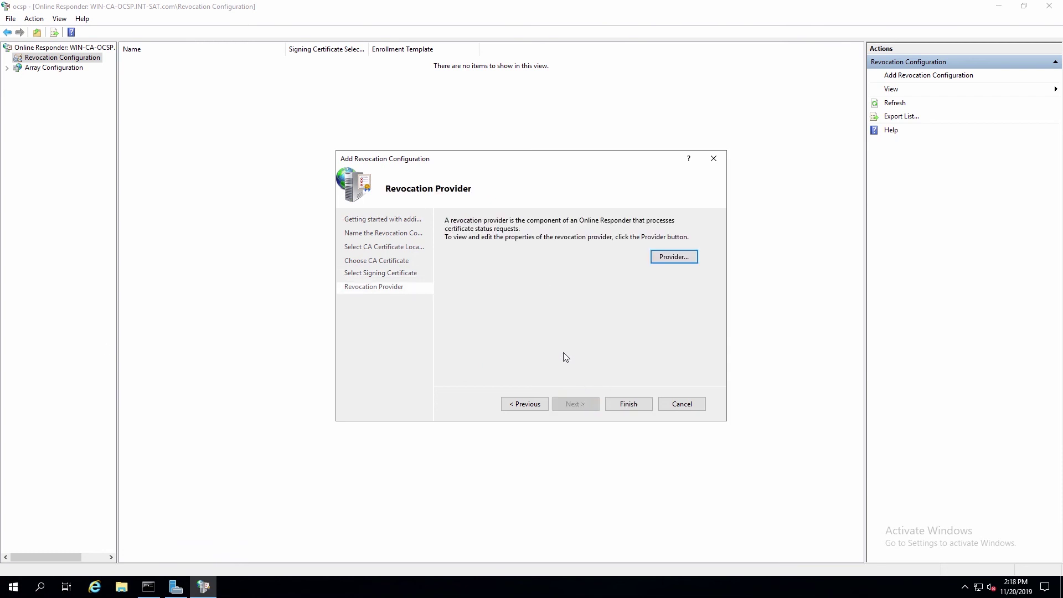
Step: Finish the wizard so the TestConfig revocation configuration is created and reports Working
left_click(636, 403)
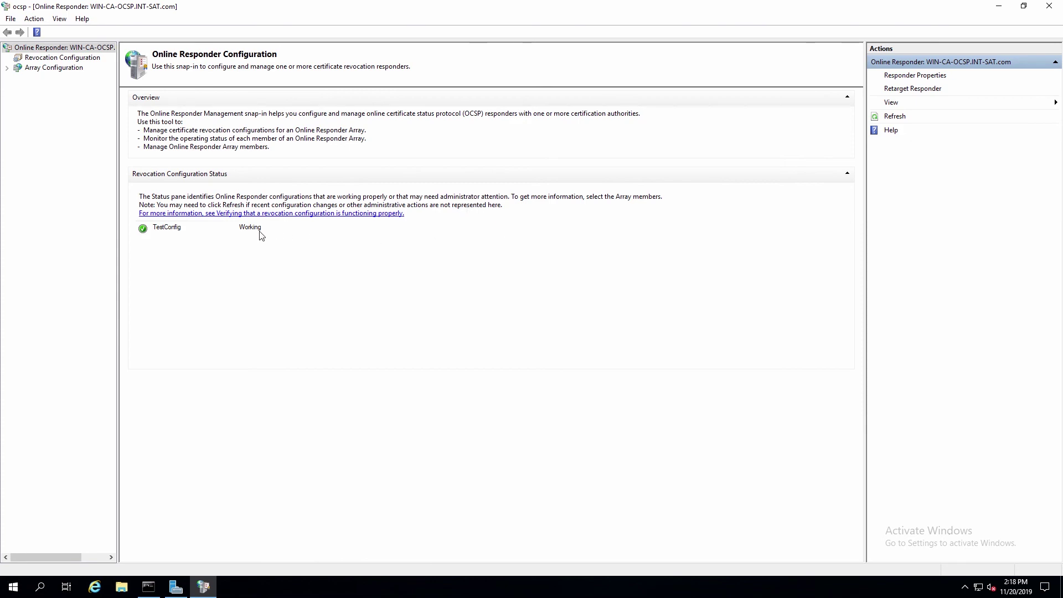
Step: Rerun cmu list in Command Prompt, entering the HSM partition password
left_click(1024, 5)
left_click(194, 426)
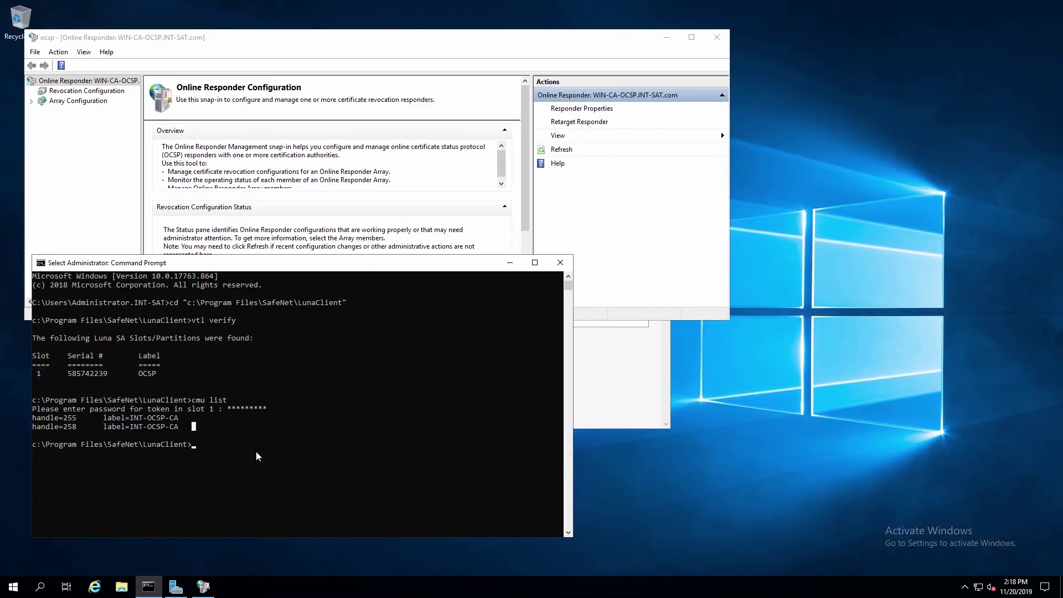
key("Escape")
key("Up")
key("Return")
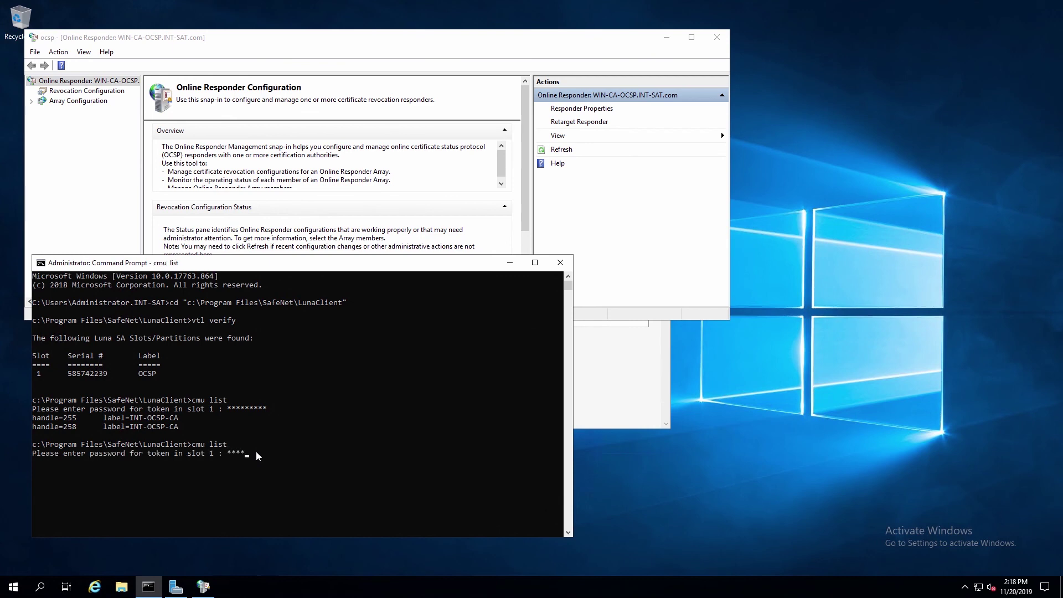
type("*********")
key("Return")
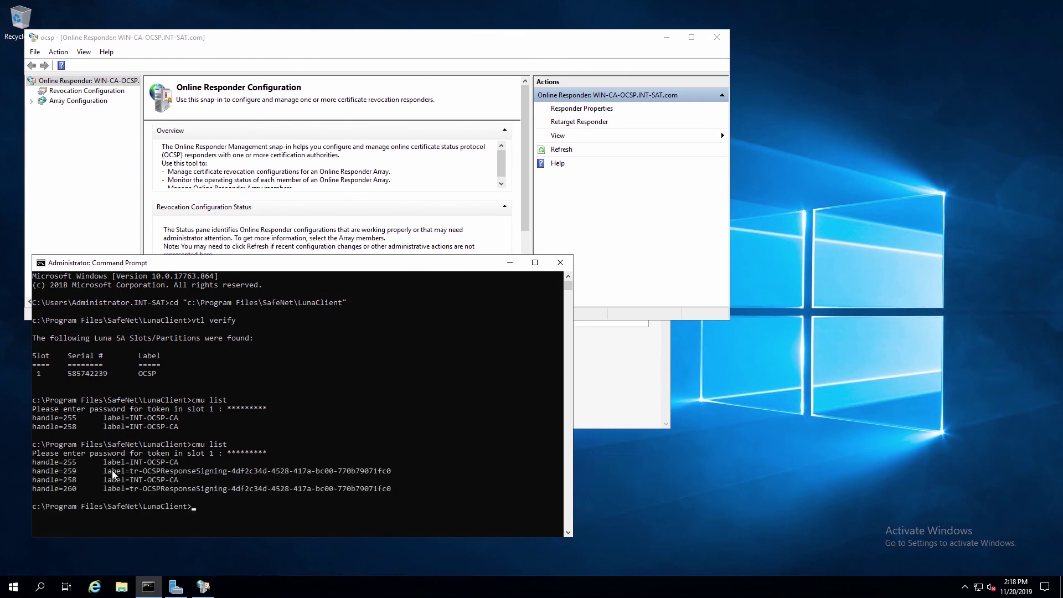
Step: Highlight the tr-OCSPResponseSigning key labels (handle 260), then return to the Online Responder console
left_click_drag(105, 475, 389, 475)
left_click_drag(104, 490, 395, 491)
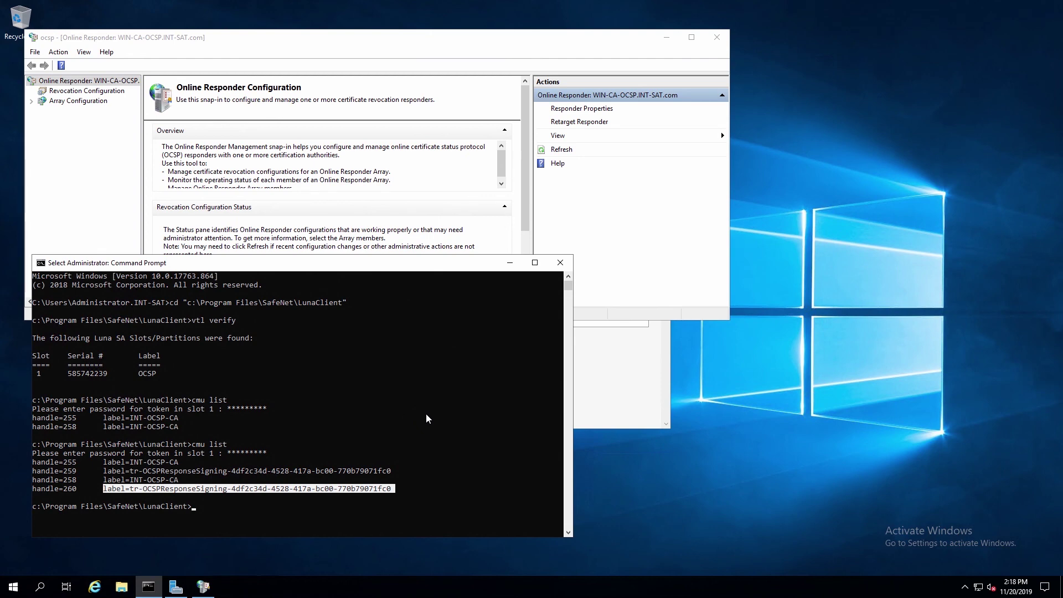
left_click(401, 47)
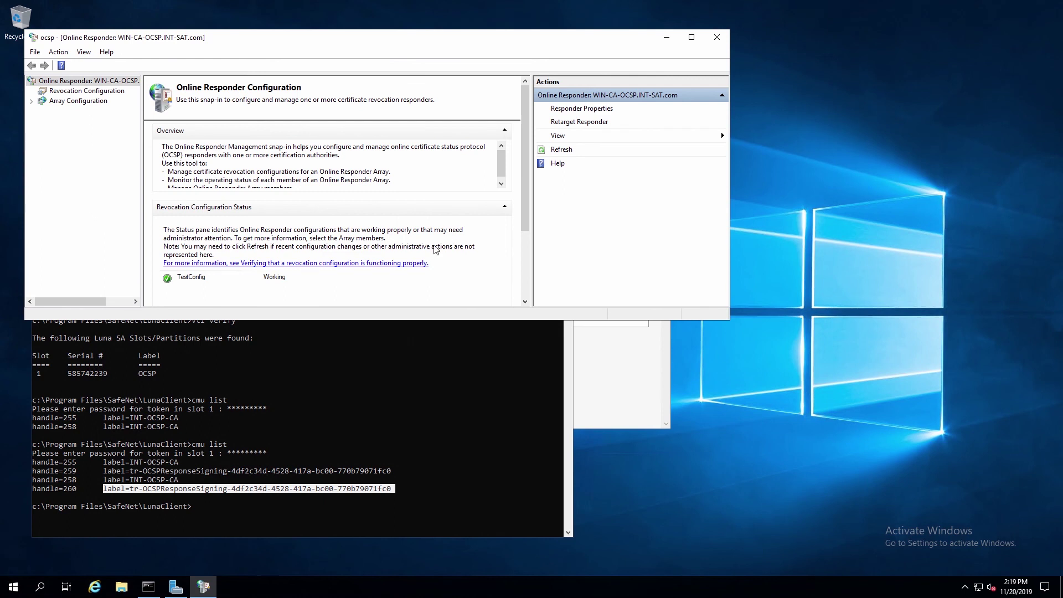